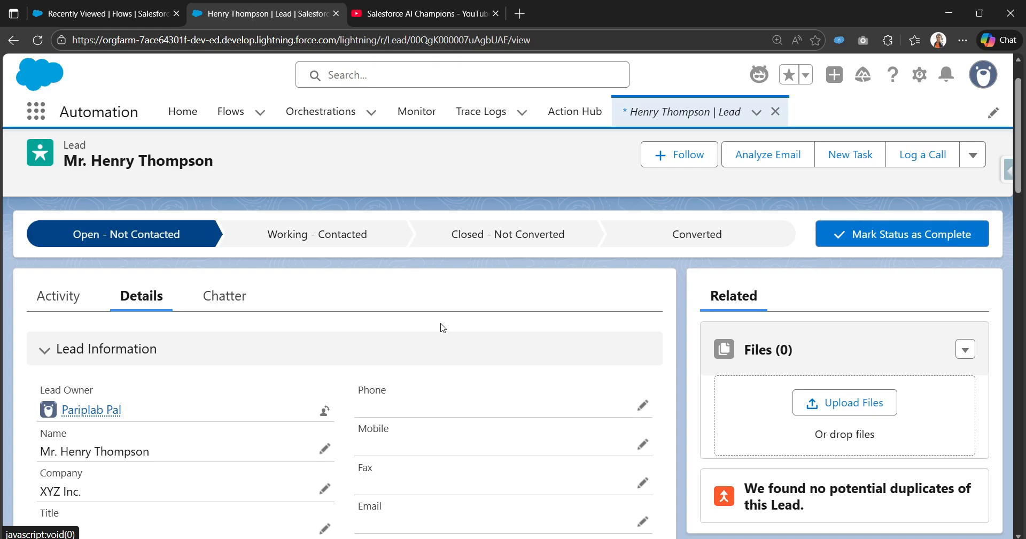
# - Show the lead's Chatter feed with its earlier 'Welcome to XYZ Inc.' post
pyautogui.click(233, 298)
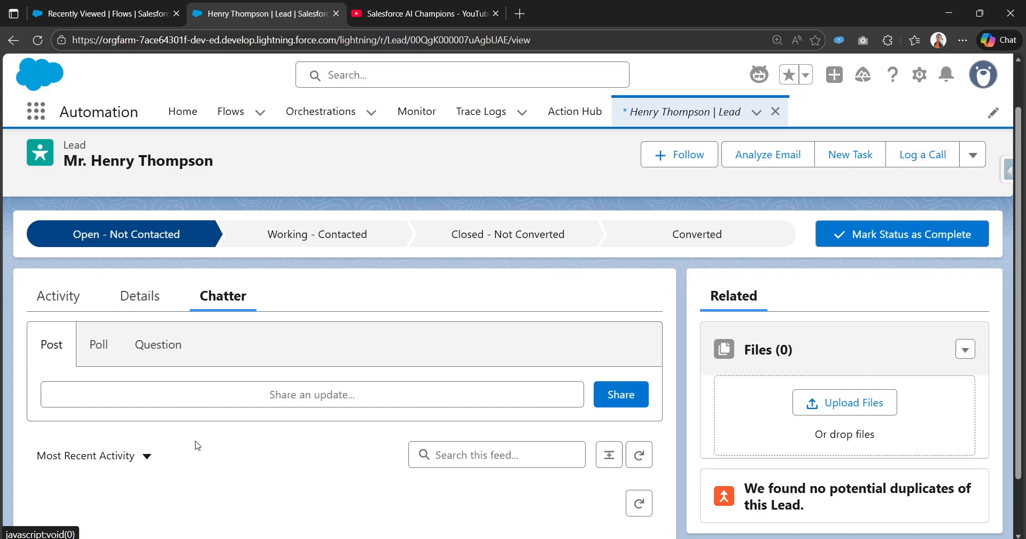
pyautogui.scroll(-1, 187, 377)
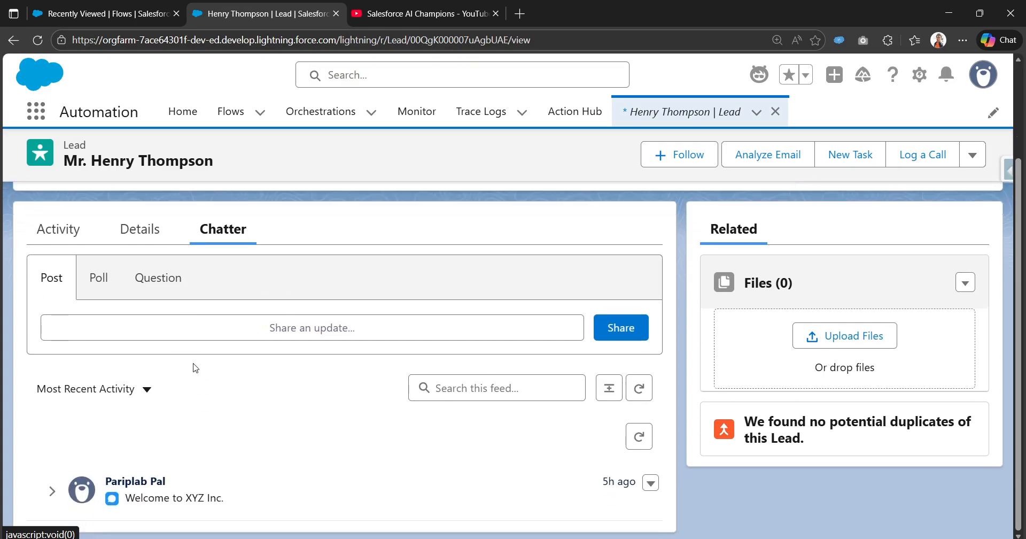
# - Write 'test chatter post' in the update composer and make it bold, italic and underlined
pyautogui.click(257, 329)
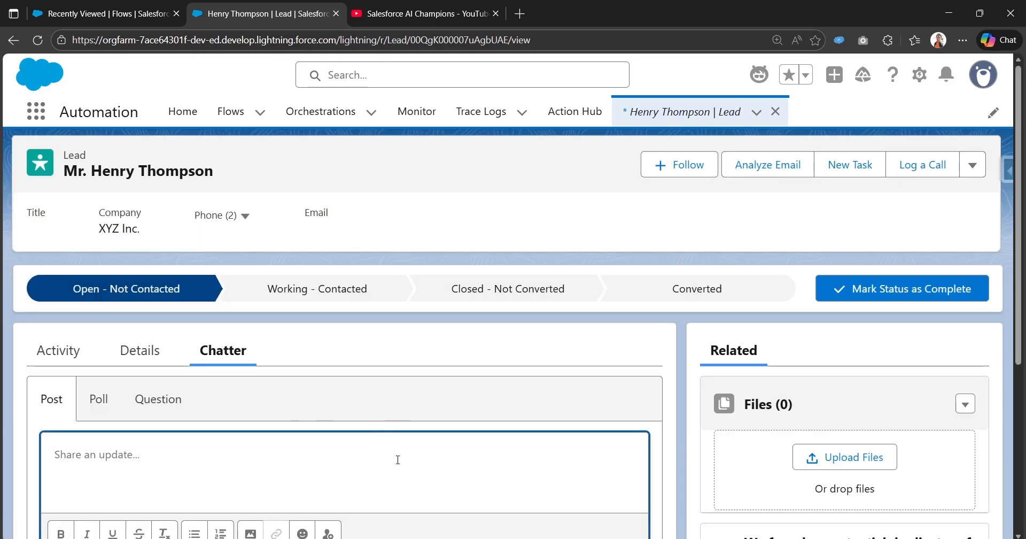
pyautogui.scroll(-2, 398, 459)
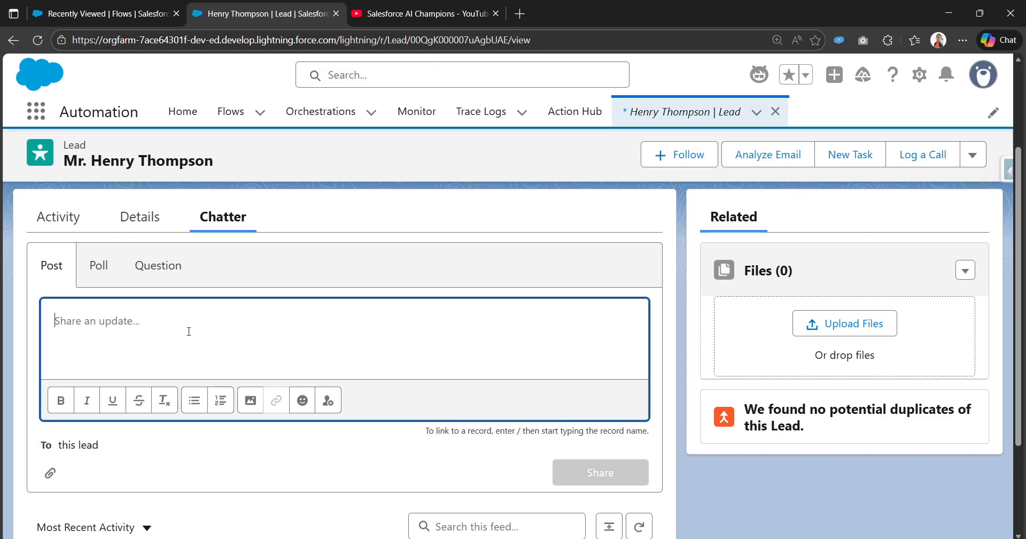
pyautogui.write('test ')
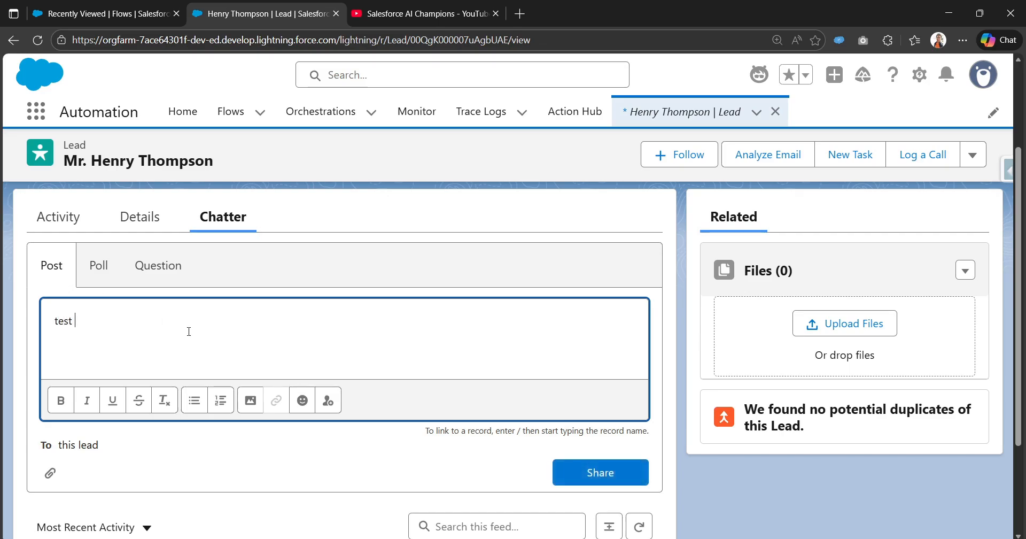
pyautogui.write('chatter post')
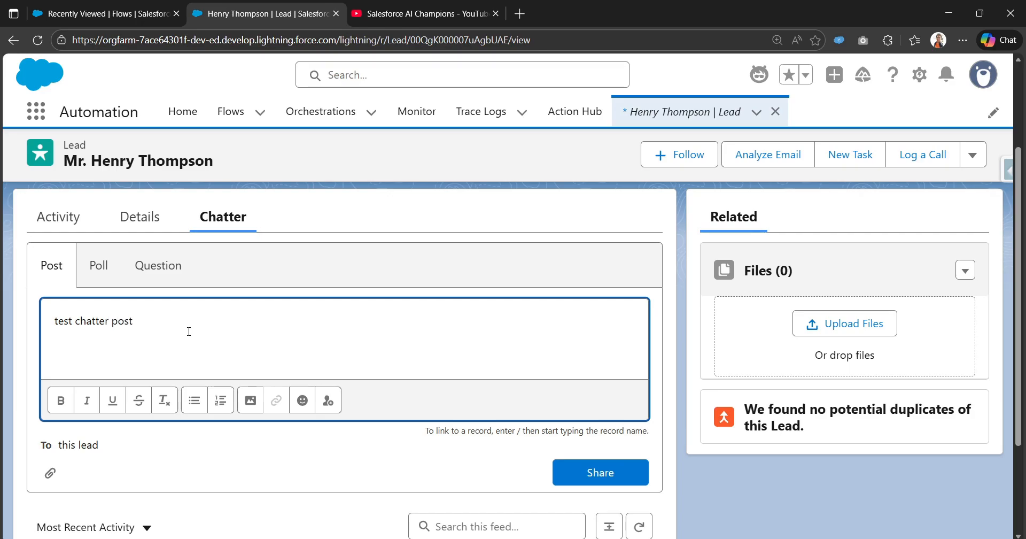
pyautogui.hotkey('ctrl', 'a')
pyautogui.click(72, 402)
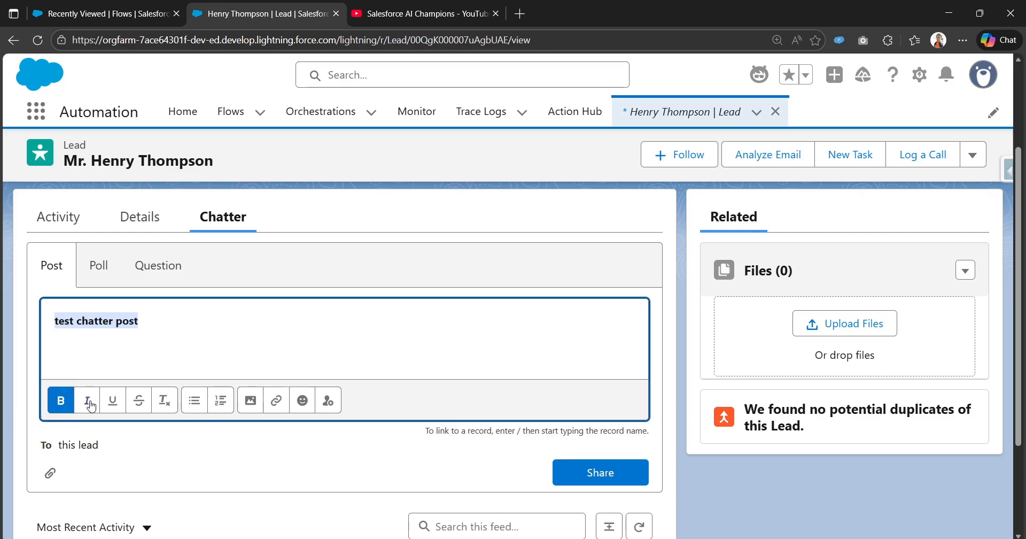
pyautogui.click(88, 402)
pyautogui.click(114, 401)
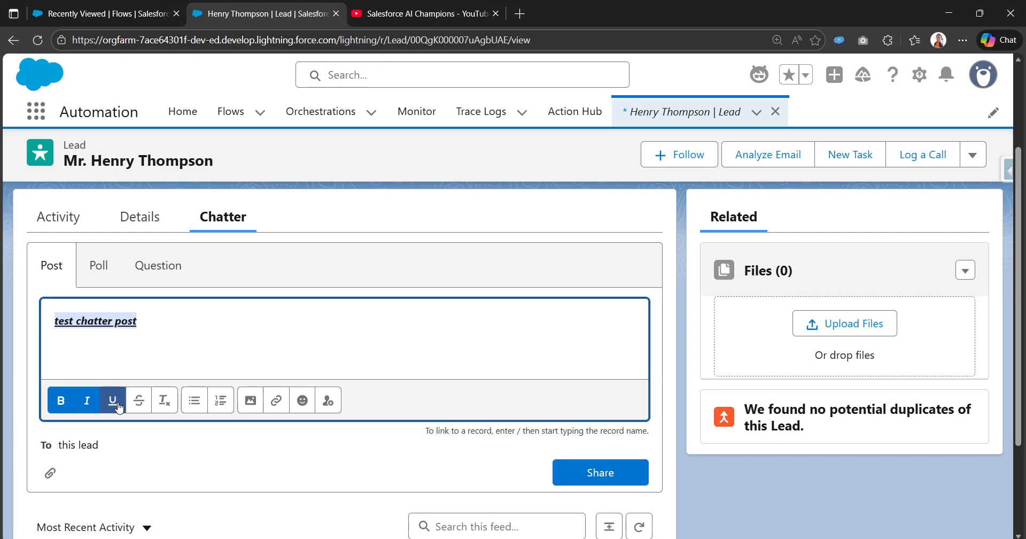
pyautogui.click(208, 331)
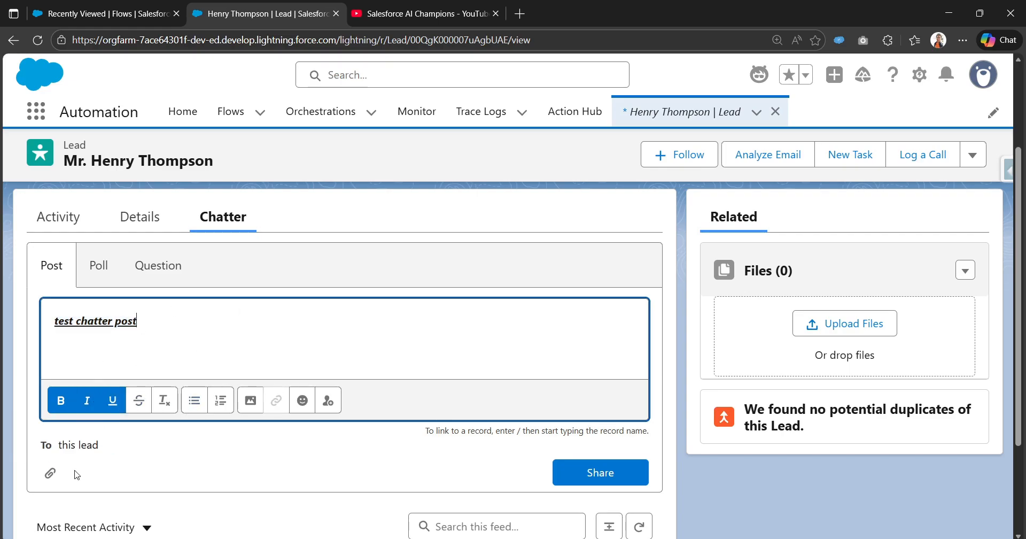
# - Cancel the file attachment picker without attaching anything, then share the post
pyautogui.click(49, 472)
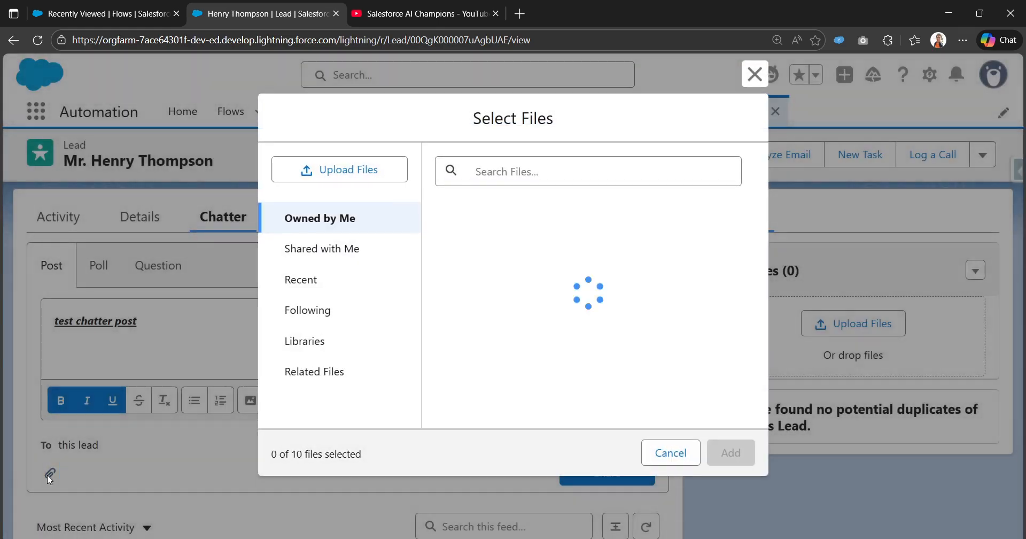
pyautogui.click(755, 74)
pyautogui.scroll(-2, 526, 389)
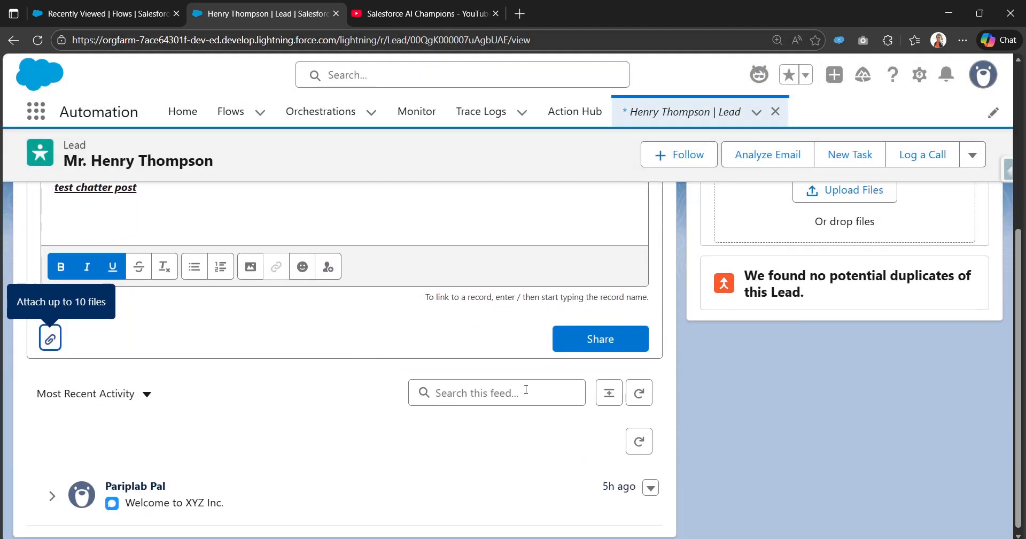
pyautogui.click(588, 340)
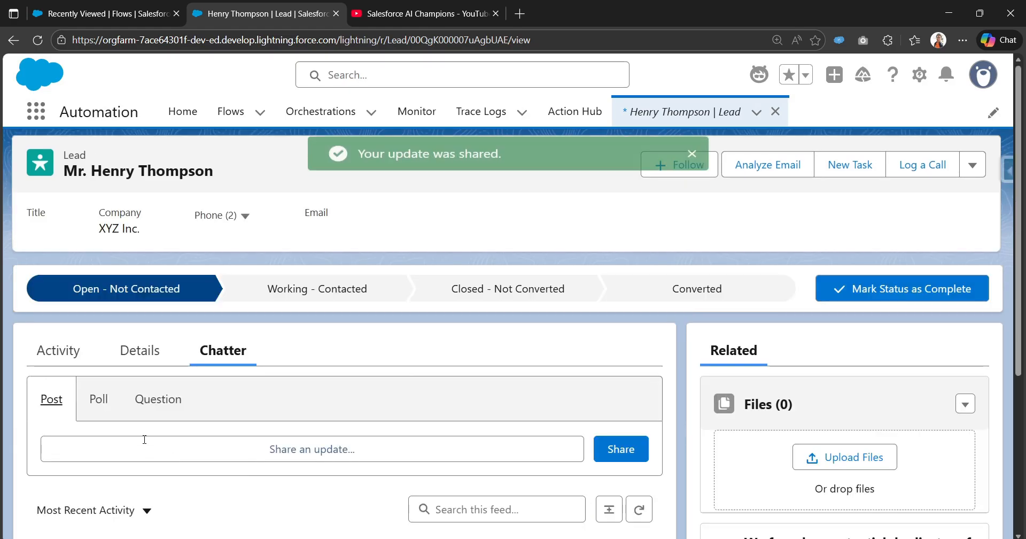
pyautogui.scroll(-4, 252, 450)
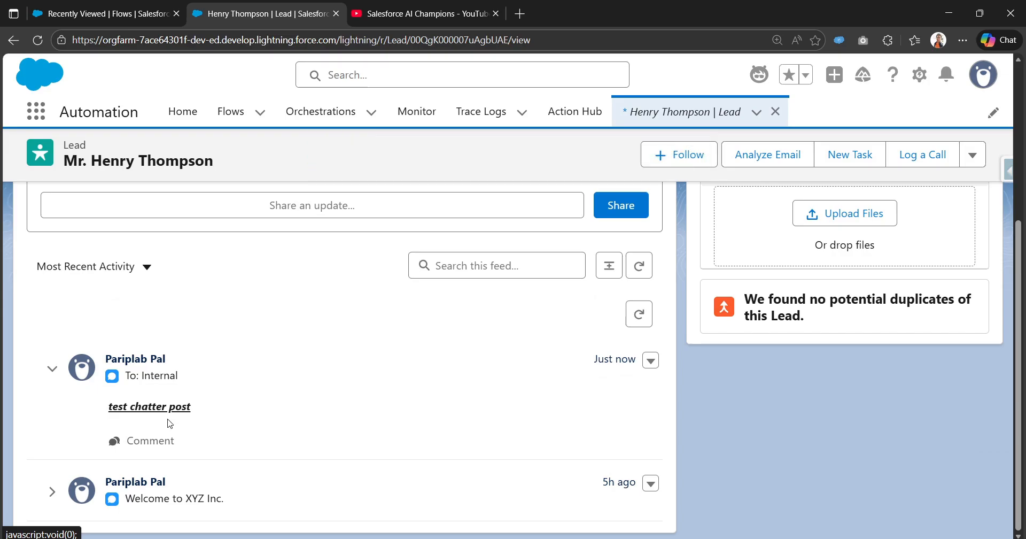
pyautogui.scroll(4, 170, 424)
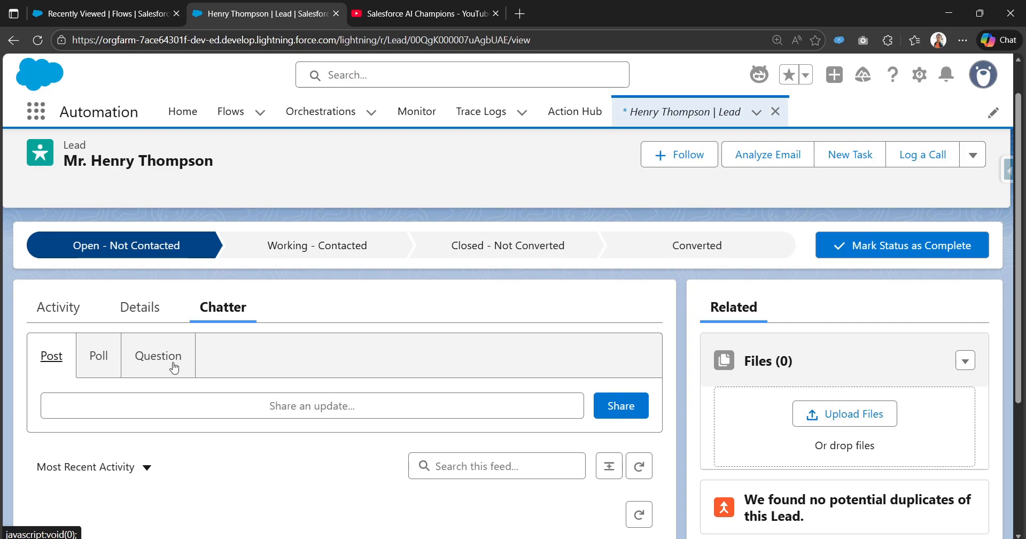
pyautogui.click(173, 367)
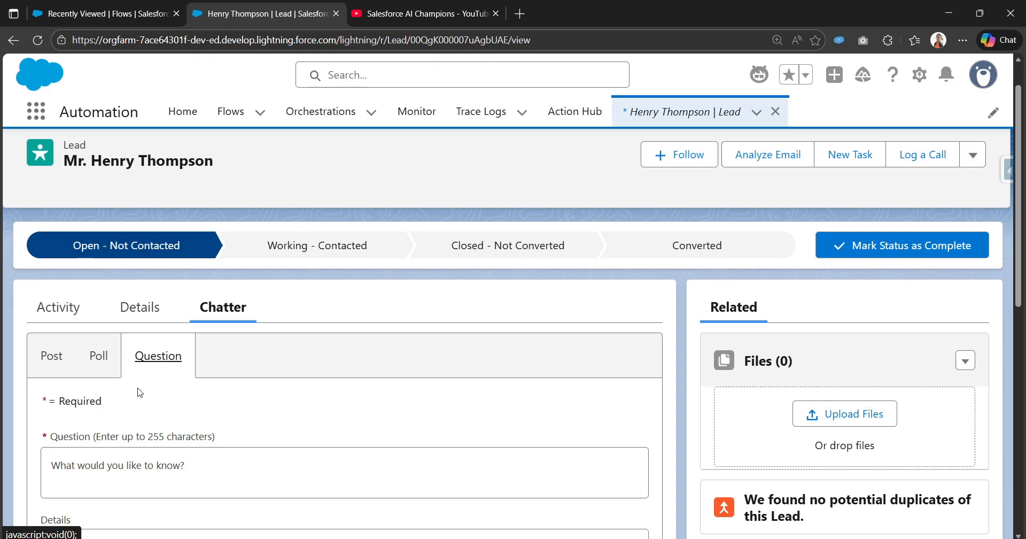
pyautogui.click(94, 365)
pyautogui.scroll(-2, 133, 451)
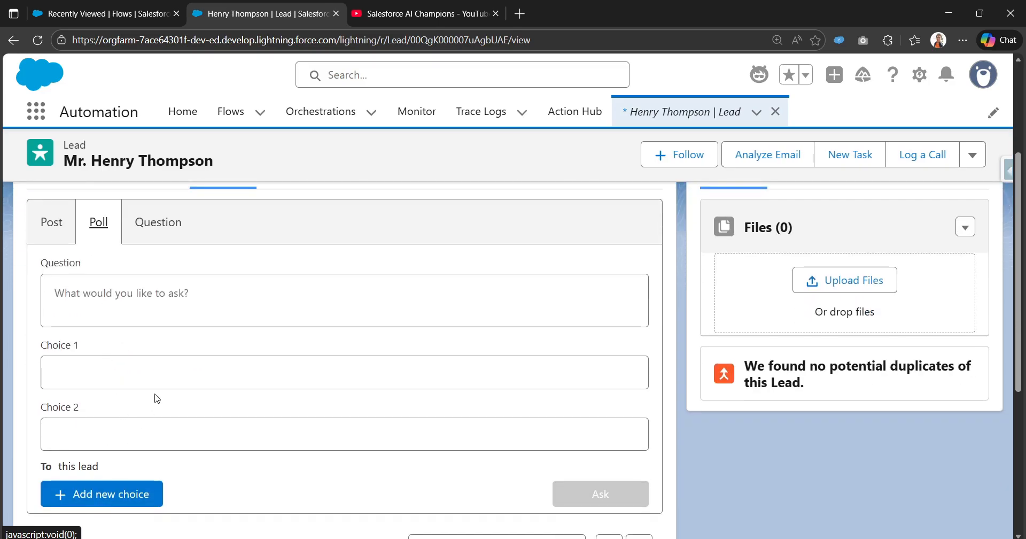
pyautogui.click(72, 227)
pyautogui.scroll(2, 238, 308)
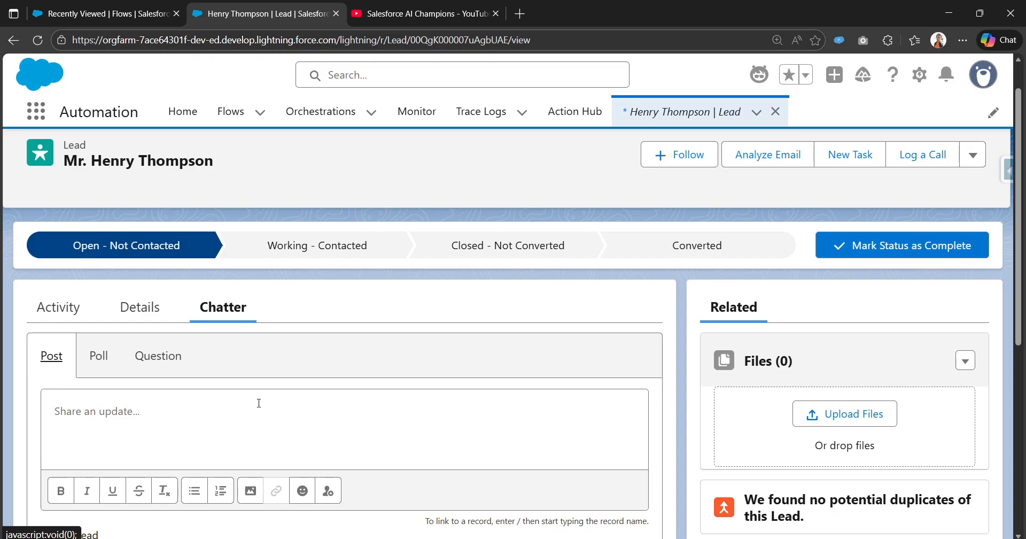
pyautogui.scroll(-5, 227, 401)
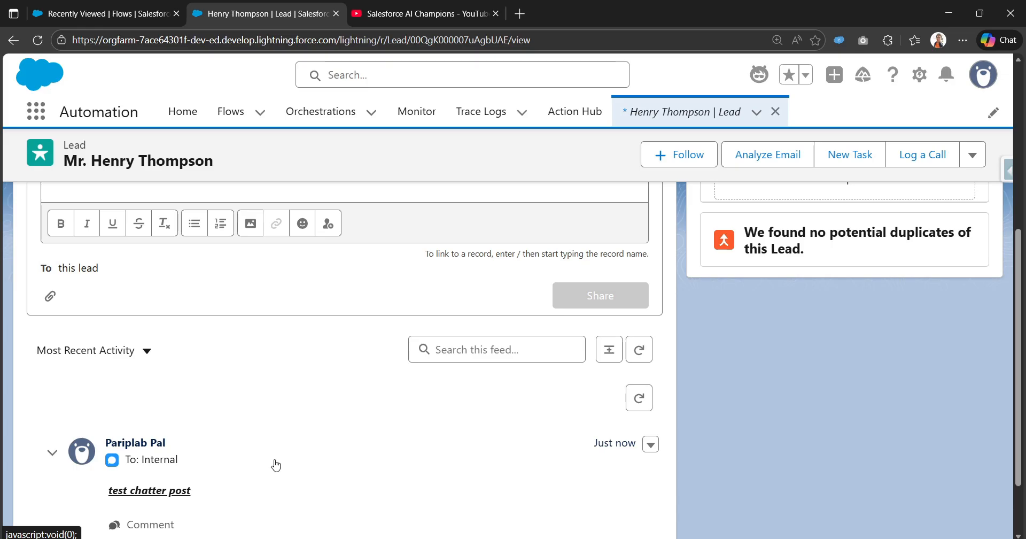
pyautogui.scroll(3, 277, 465)
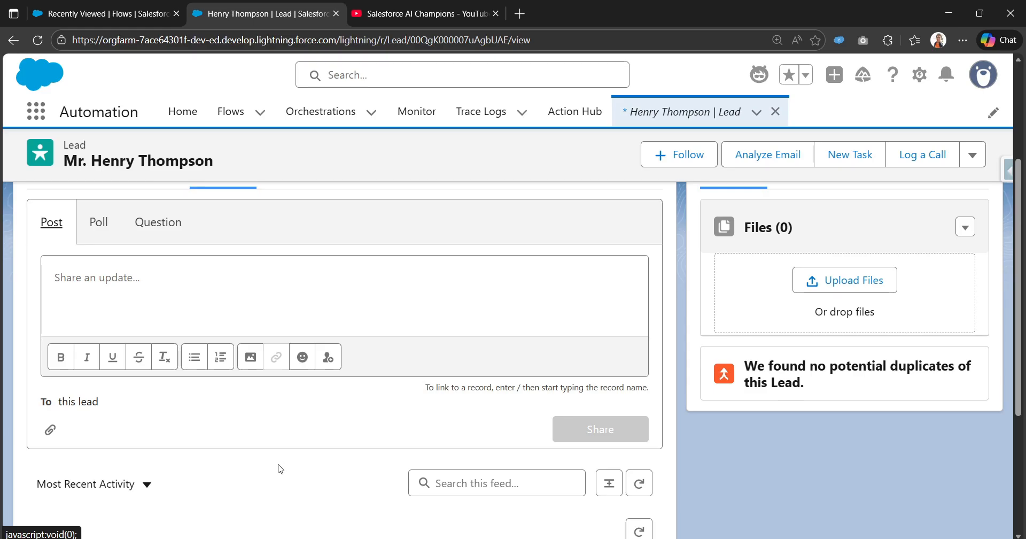
pyautogui.scroll(3, 280, 469)
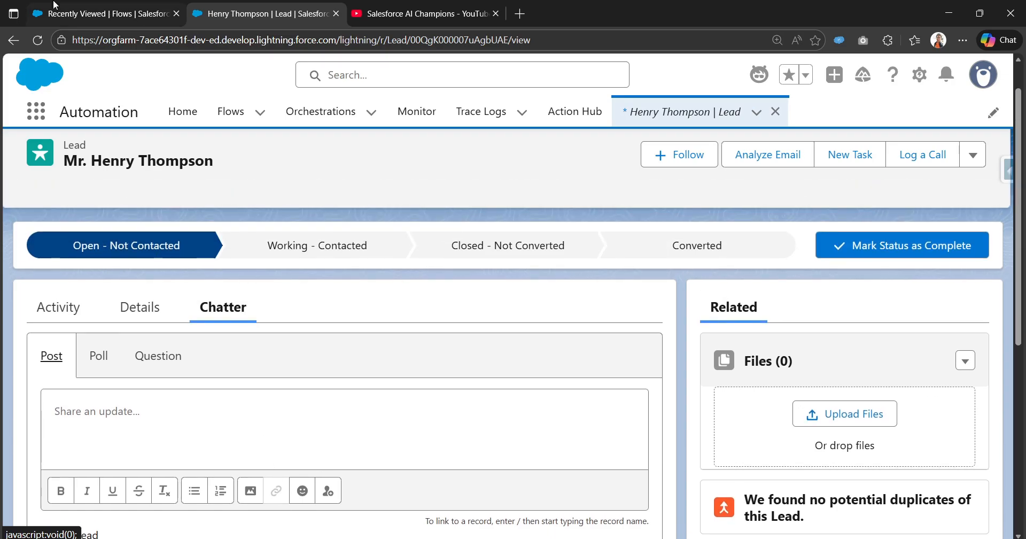
# - From the Flows list, create a new Record-Triggered Flow under Triggered Automations
pyautogui.hotkey('ctrl', 'shift', 'Tab')
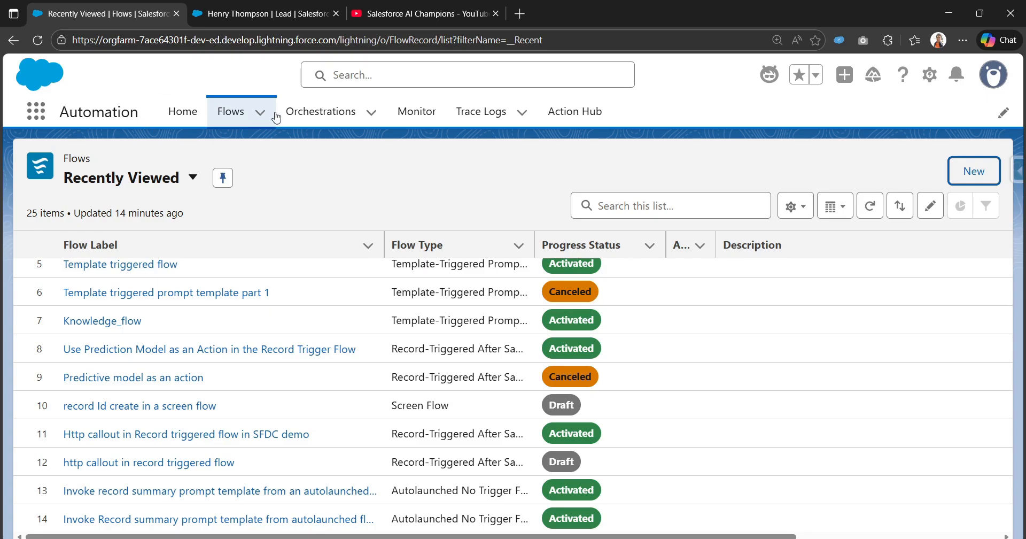
pyautogui.click(974, 182)
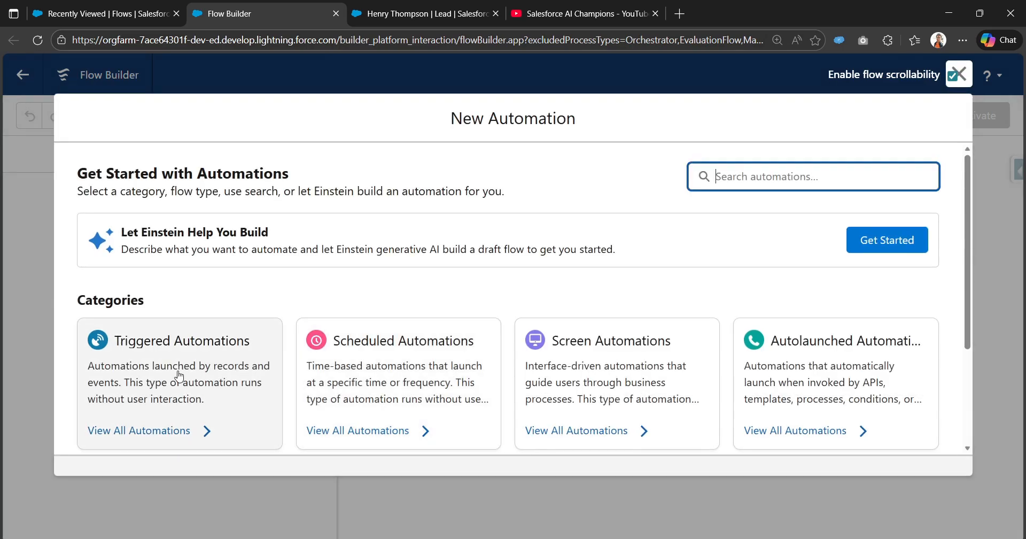
pyautogui.click(206, 387)
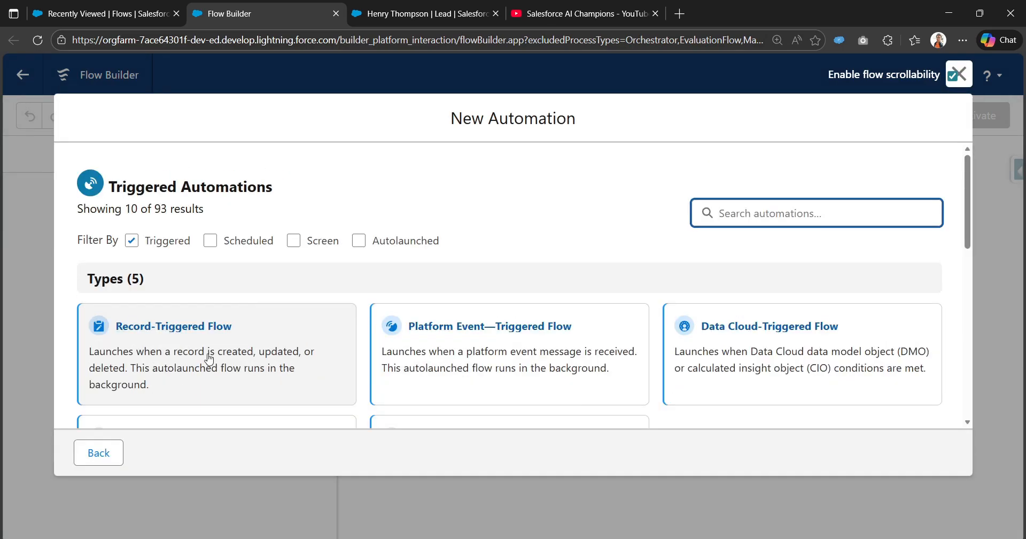
pyautogui.click(201, 330)
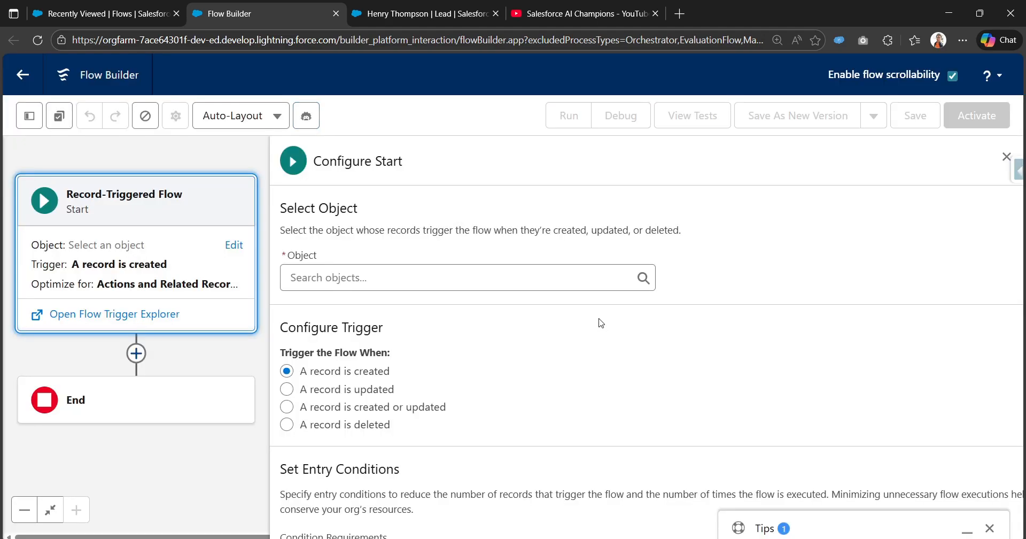
# - Set the triggering object to Lead and require all entry conditions to be met
pyautogui.click(410, 278)
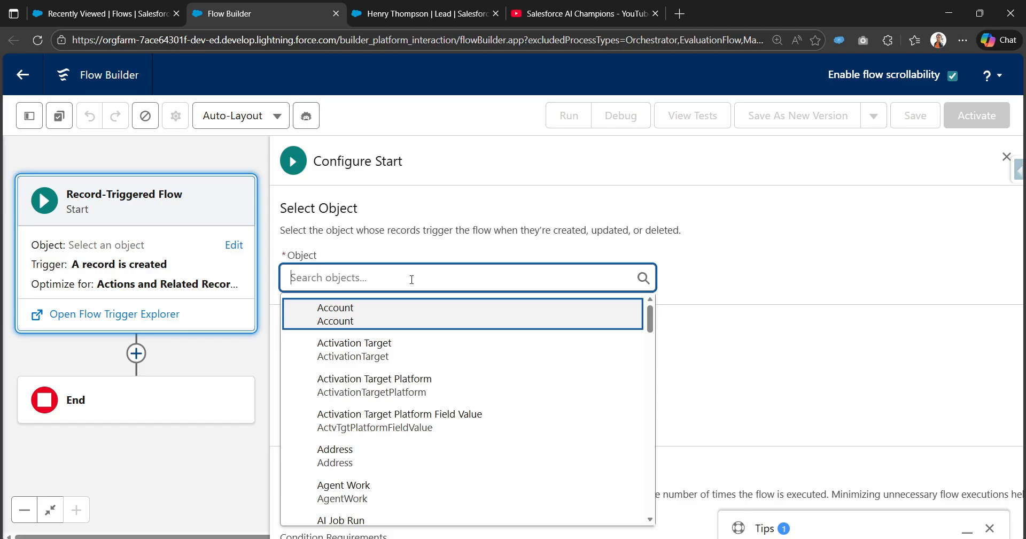
pyautogui.write('lead')
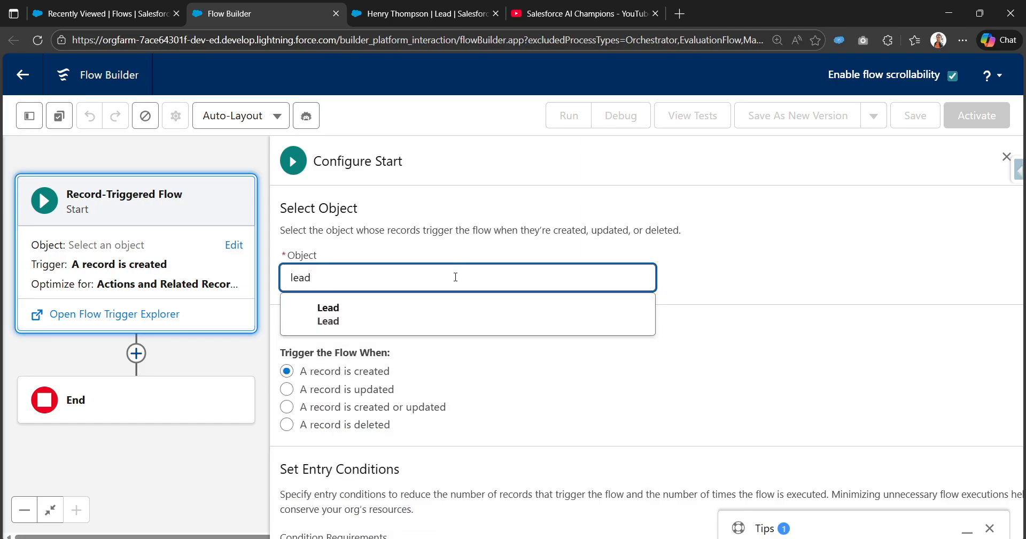
pyautogui.click(441, 321)
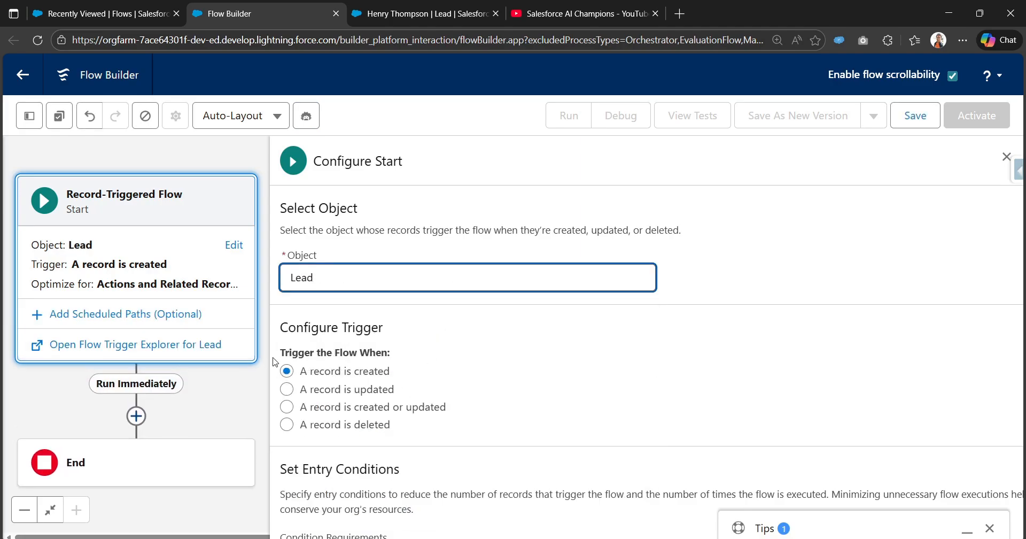
pyautogui.scroll(-1, 312, 316)
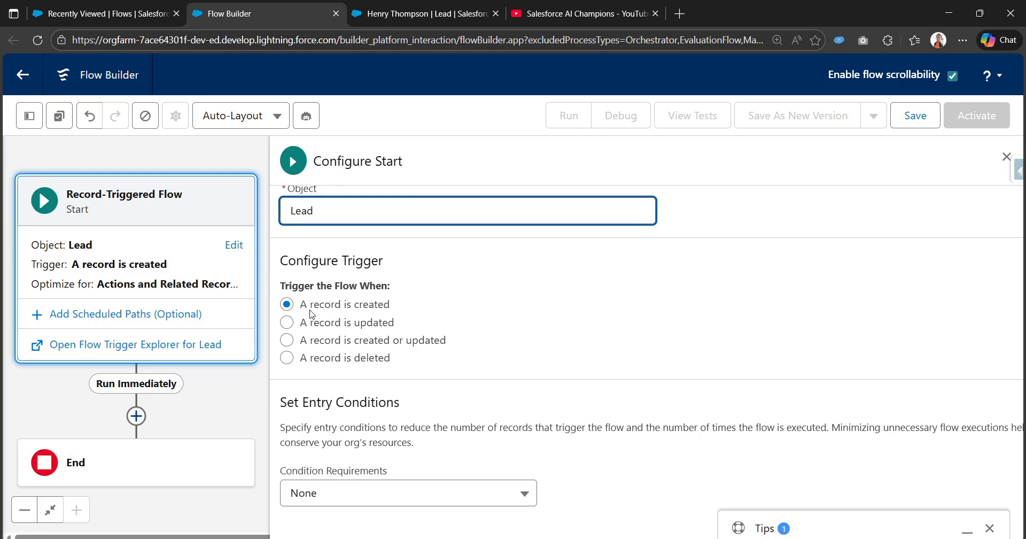
pyautogui.scroll(-3, 392, 314)
pyautogui.click(390, 295)
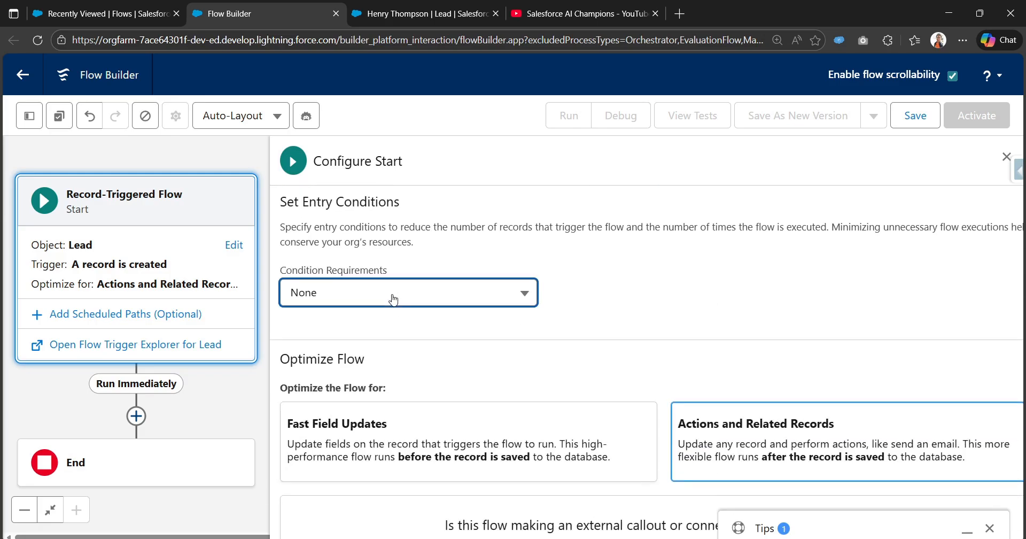
pyautogui.click(378, 356)
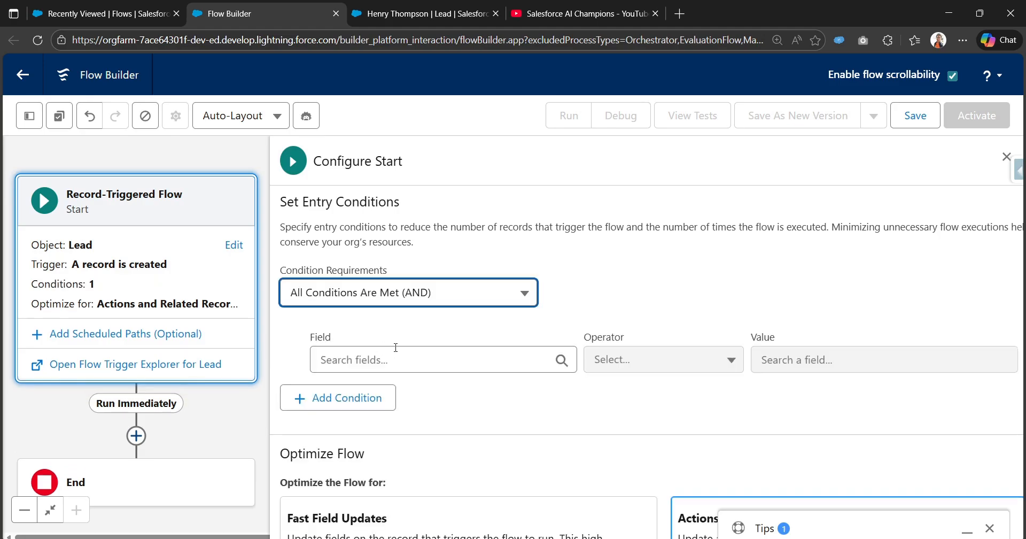
# - Add the entry condition Lead Source equals Web
pyautogui.click(397, 350)
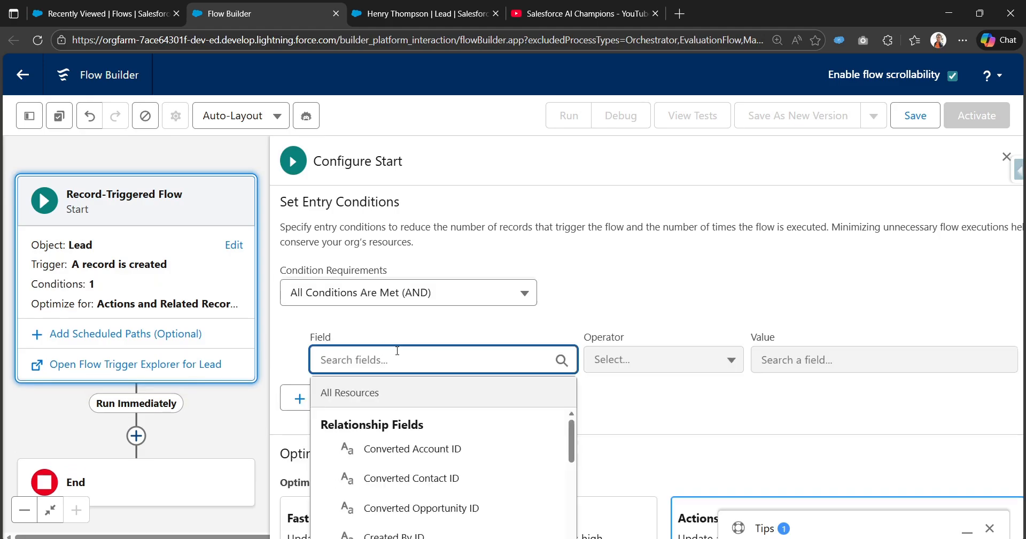
pyautogui.write('Leadsou')
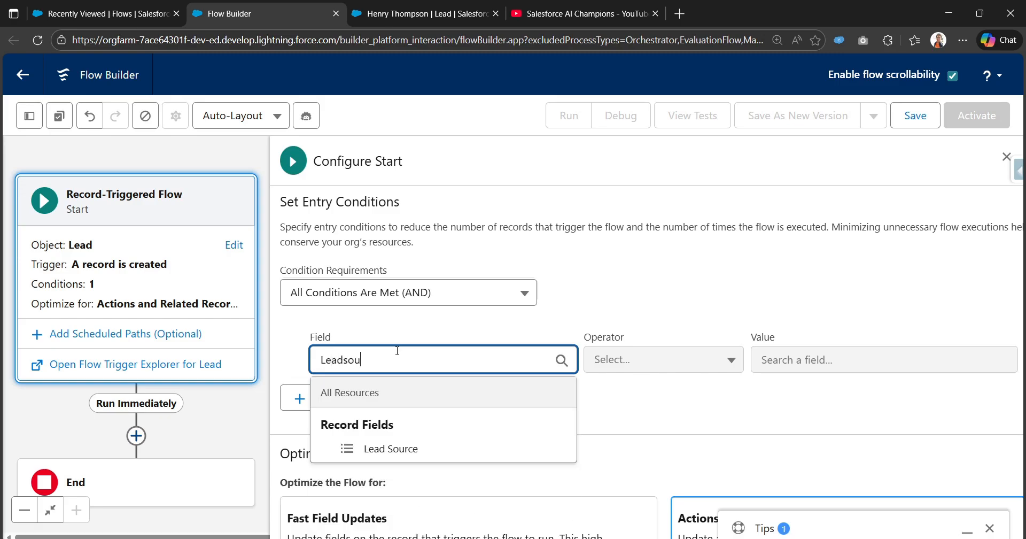
pyautogui.click(367, 448)
pyautogui.click(823, 360)
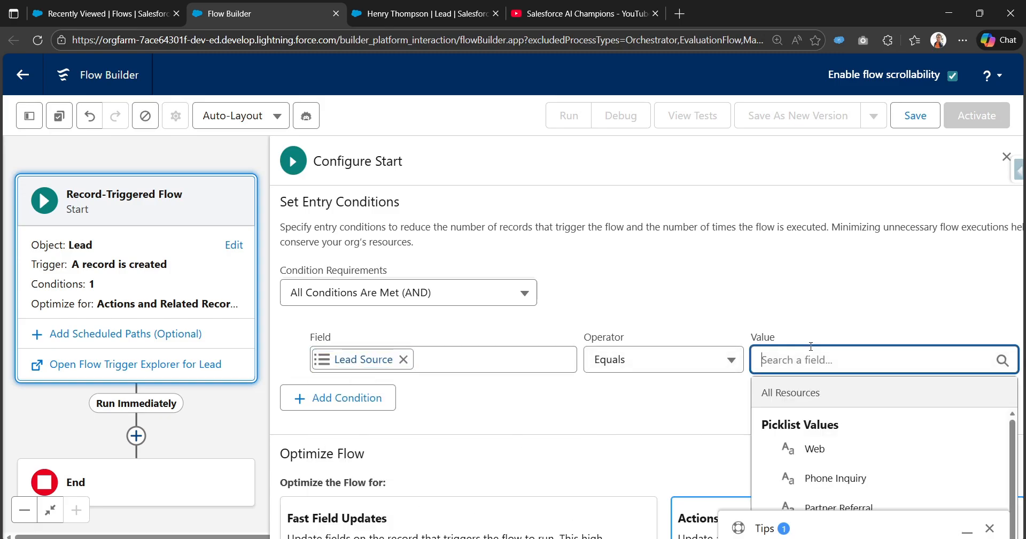
pyautogui.click(795, 448)
# - Add a second AND condition: Lead ID Is Null equals False
pyautogui.click(338, 398)
pyautogui.click(372, 415)
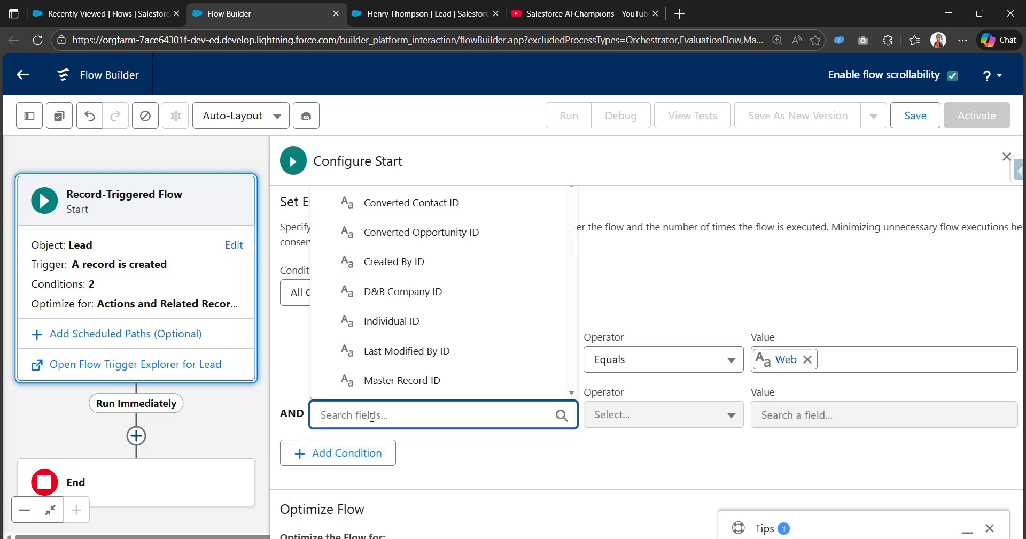
pyautogui.write('lead id')
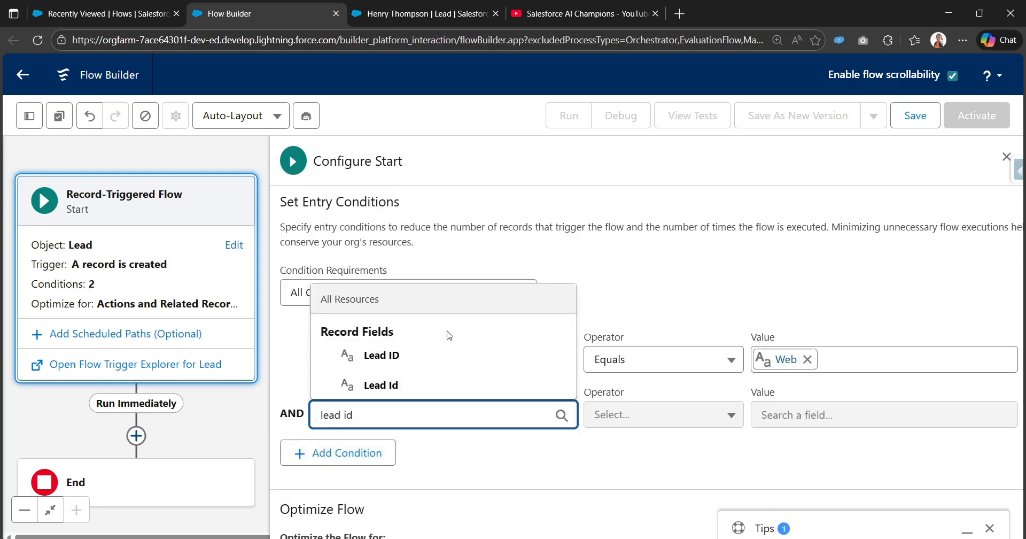
pyautogui.click(566, 361)
pyautogui.click(618, 422)
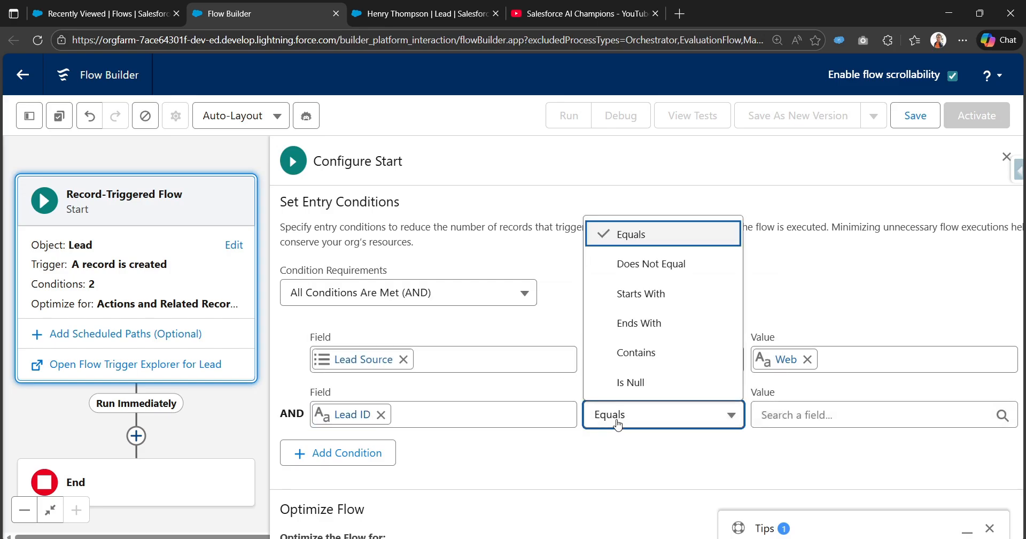
pyautogui.click(641, 382)
pyautogui.click(812, 415)
pyautogui.write('fa')
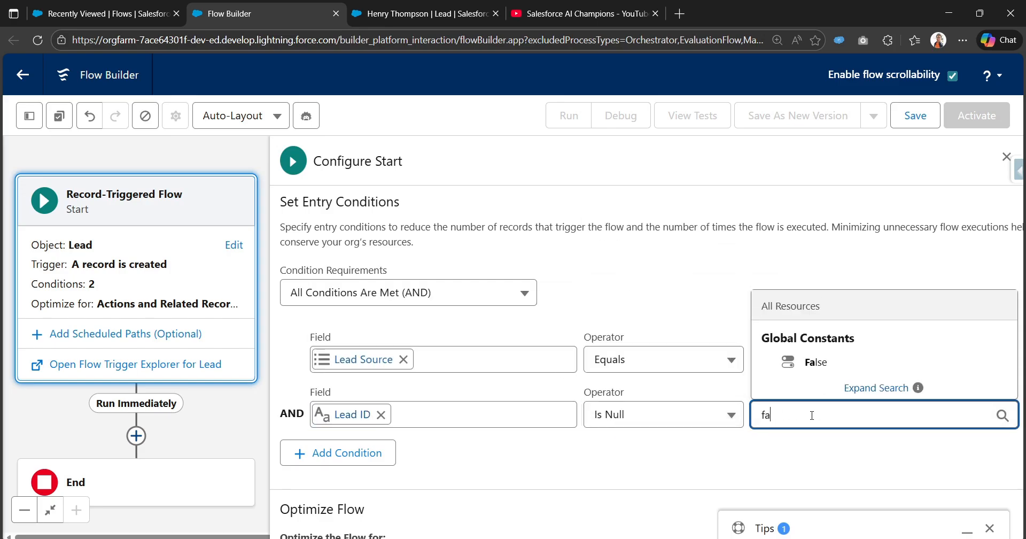
pyautogui.click(818, 362)
pyautogui.scroll(-4, 826, 380)
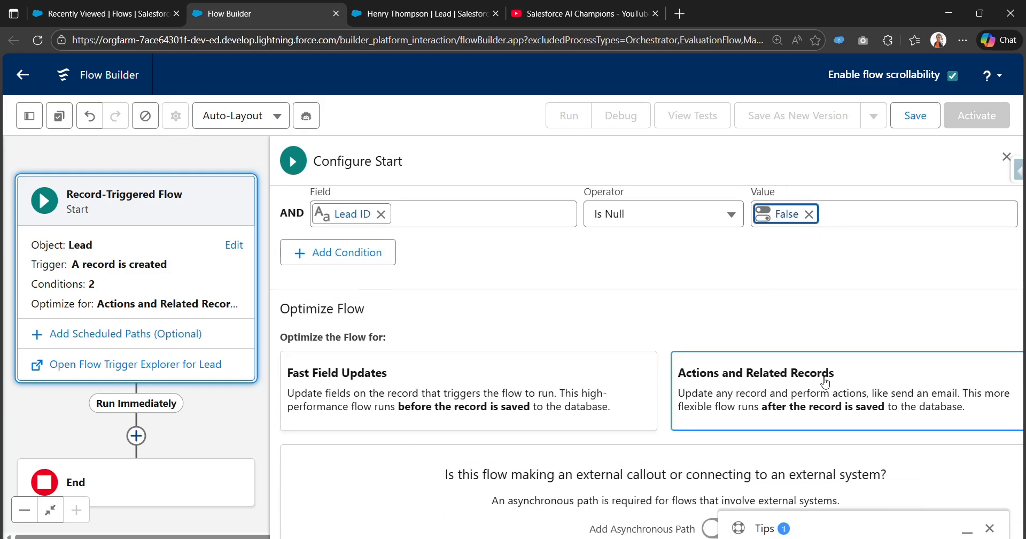
pyautogui.scroll(5, 376, 312)
pyautogui.moveTo(214, 425); pyautogui.dragTo(231, 328)
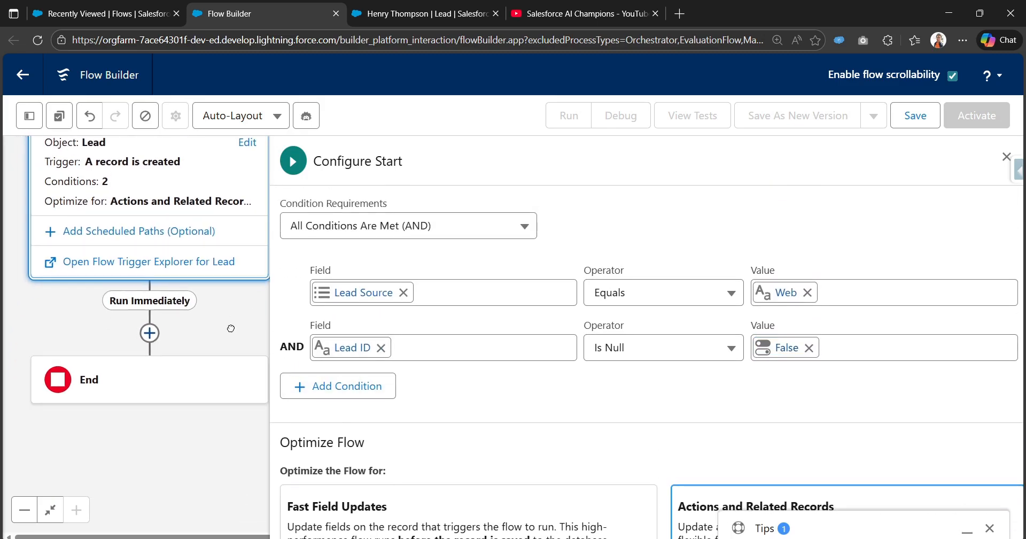
# - Insert a Post to Chatter action after the start and label it 'post to lead chatter'
pyautogui.click(150, 333)
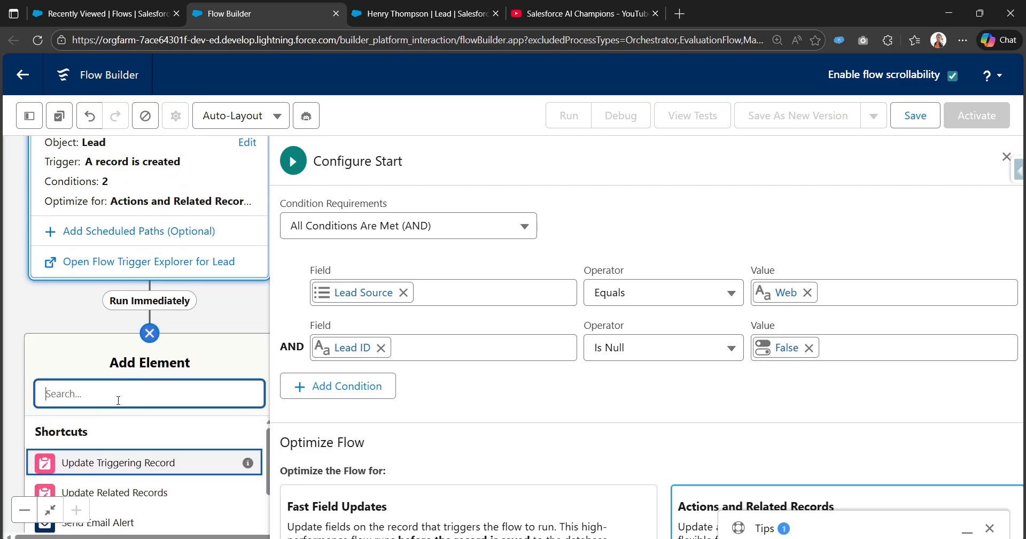
pyautogui.write('post')
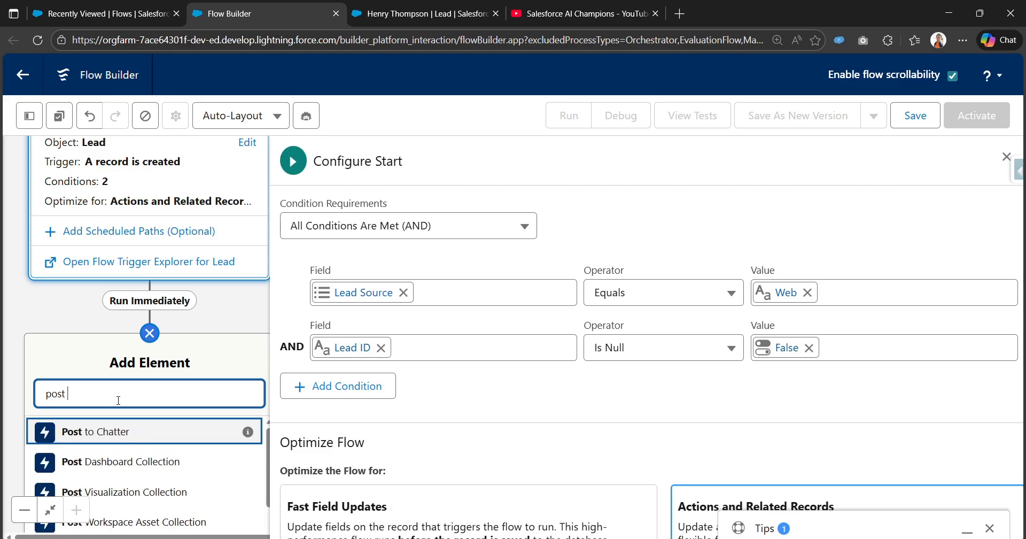
pyautogui.click(147, 425)
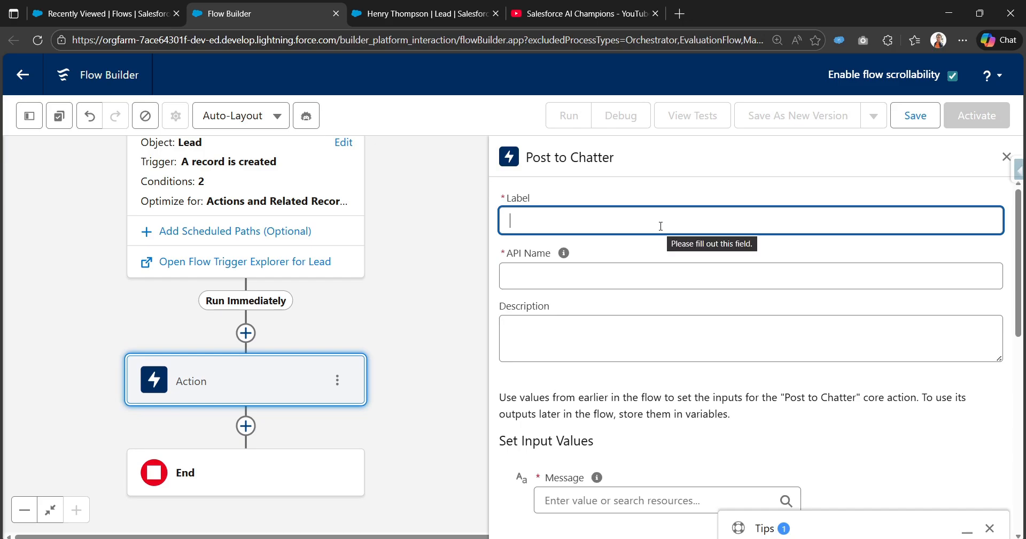
pyautogui.write('post to')
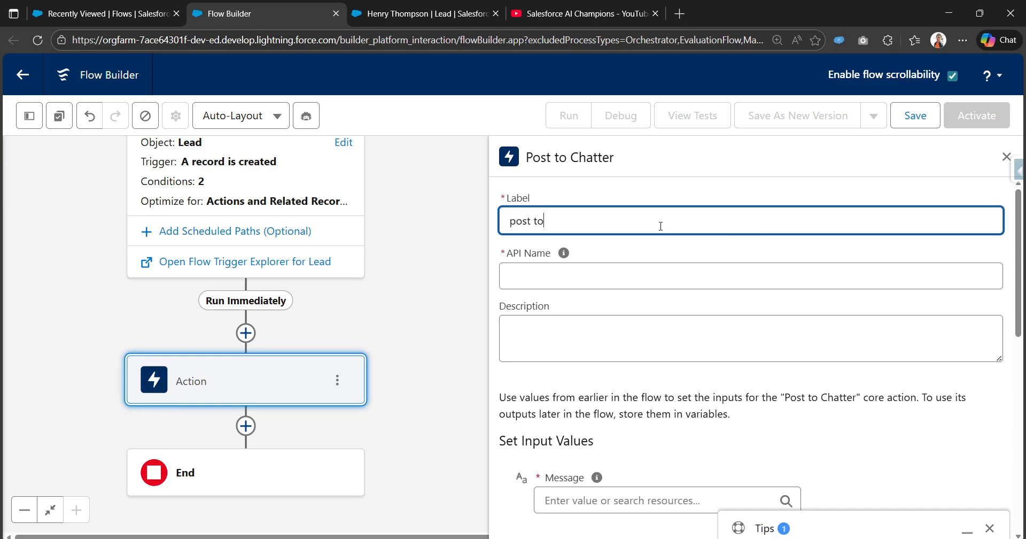
pyautogui.write(' lead chatter')
pyautogui.click(990, 527)
pyautogui.scroll(-3, 834, 392)
pyautogui.scroll(-1, 802, 377)
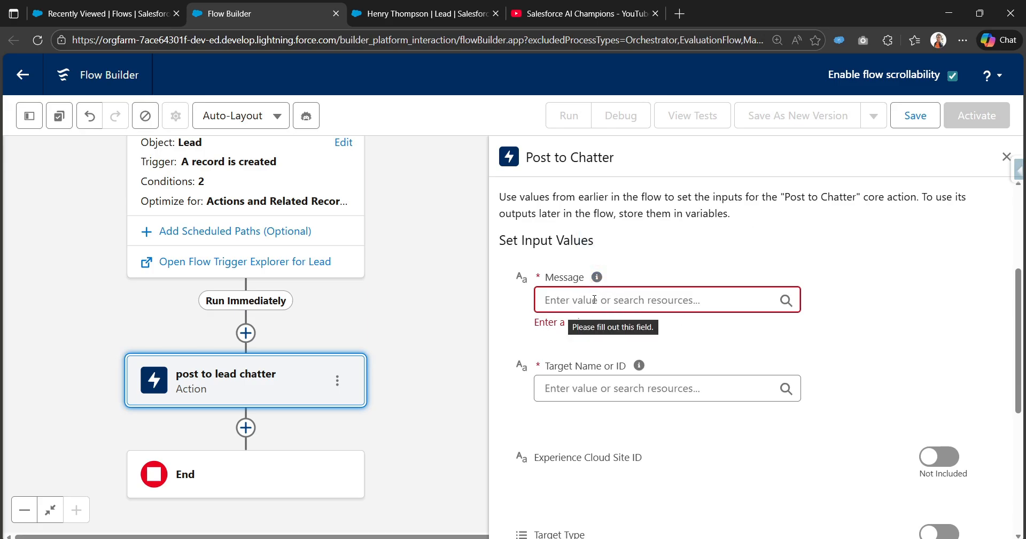
# - Browse the resources available for the Chatter message and close the list unchanged
pyautogui.click(611, 297)
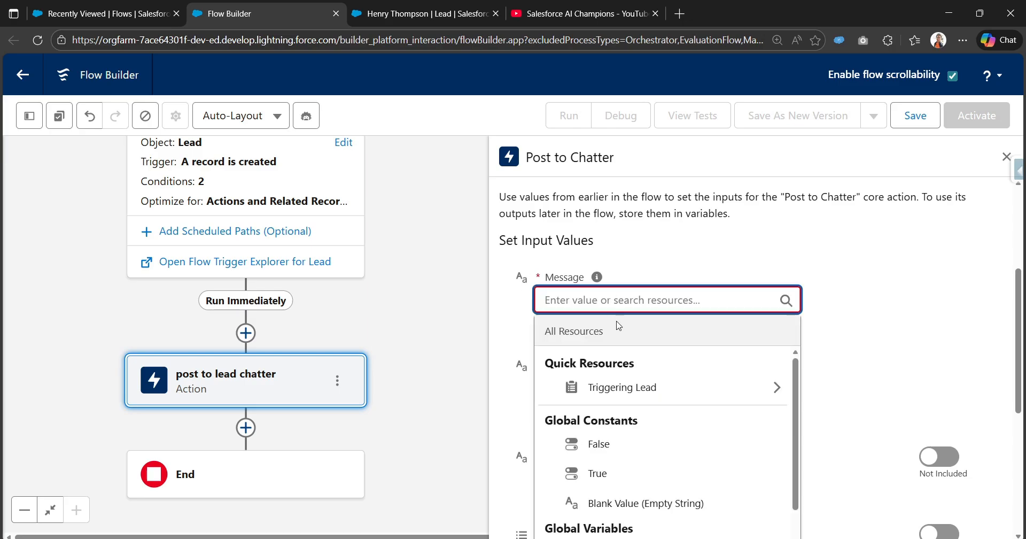
pyautogui.scroll(-3, 613, 297)
pyautogui.scroll(1, 896, 281)
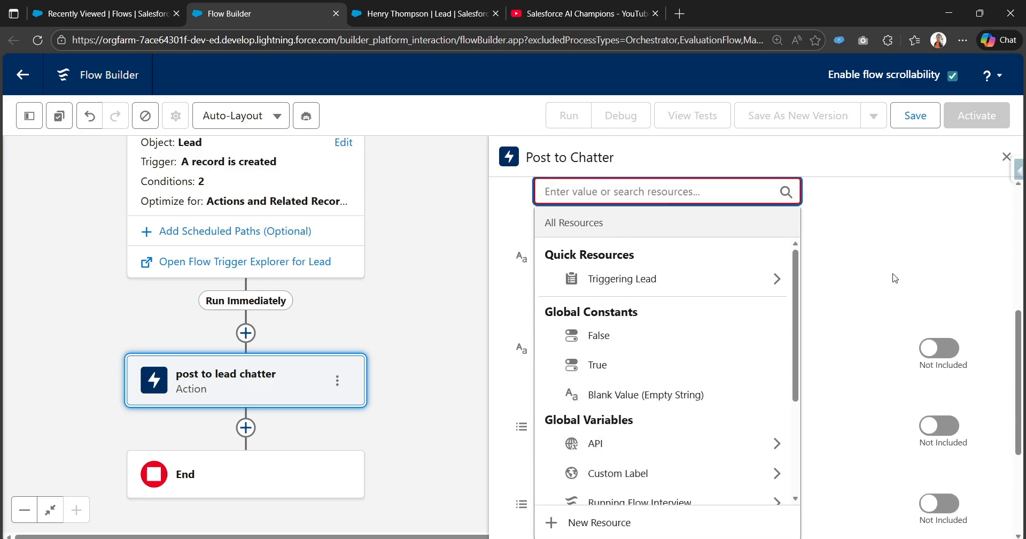
pyautogui.click(888, 275)
pyautogui.scroll(1, 601, 245)
pyautogui.moveTo(596, 278)
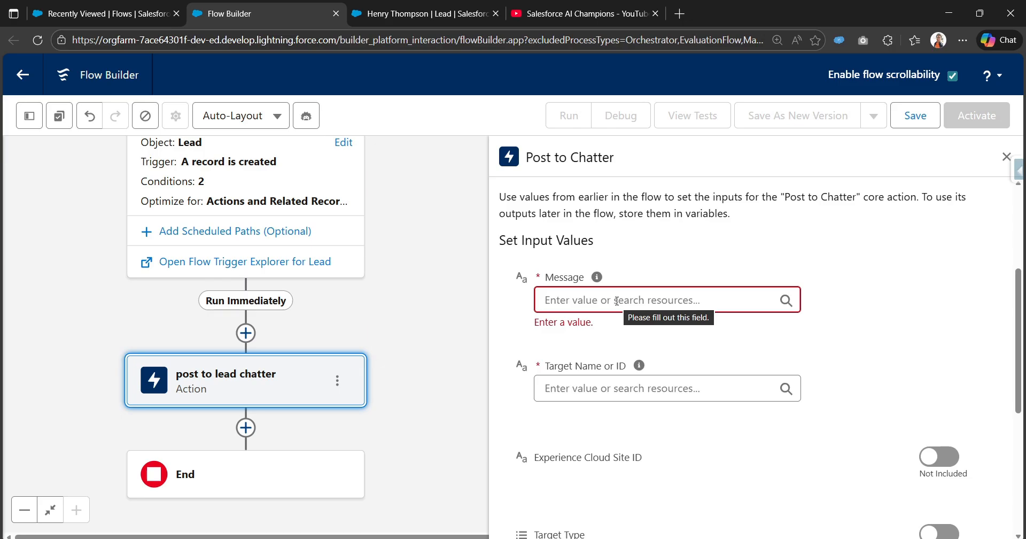
pyautogui.moveTo(643, 368)
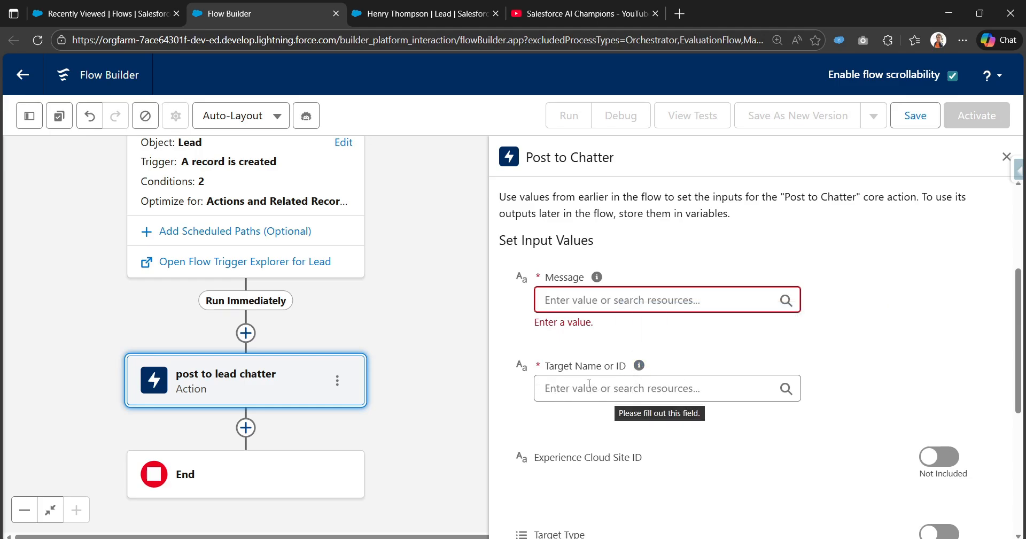
pyautogui.scroll(-3, 590, 389)
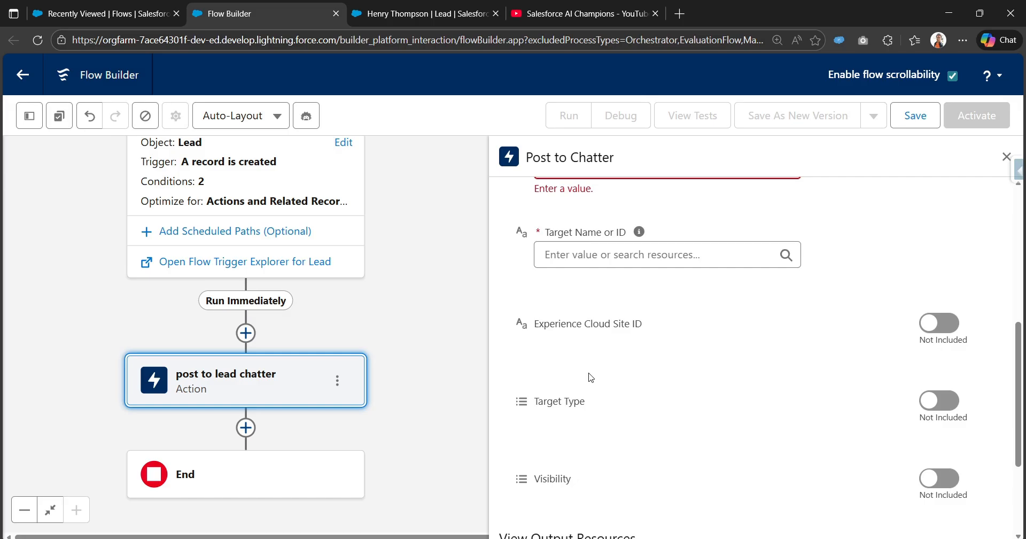
pyautogui.click(937, 324)
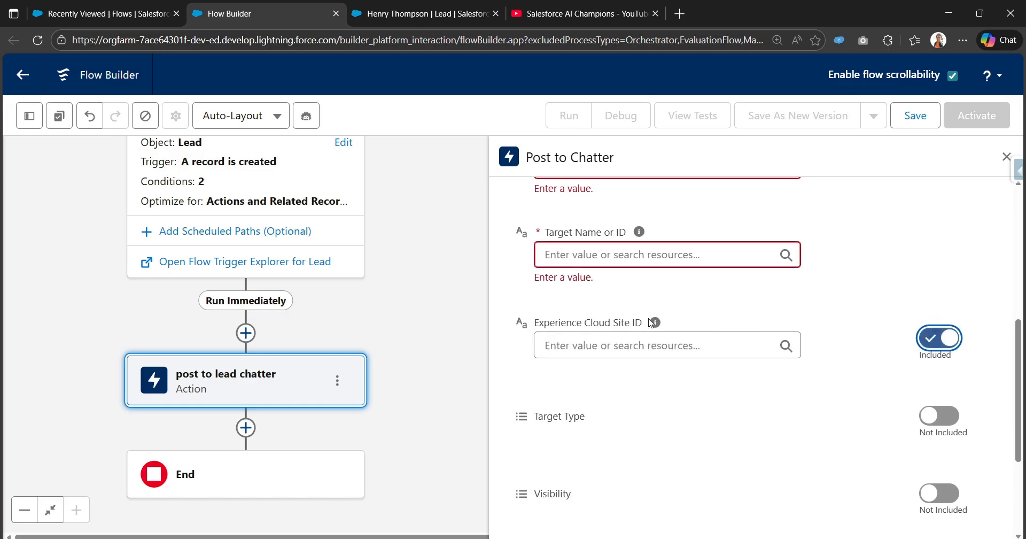
pyautogui.moveTo(657, 324)
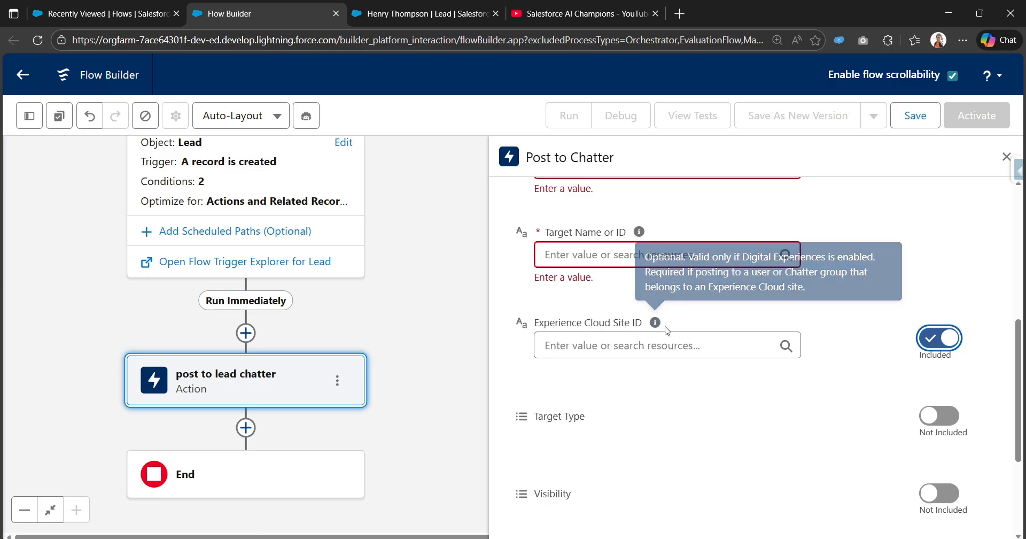
pyautogui.click(954, 342)
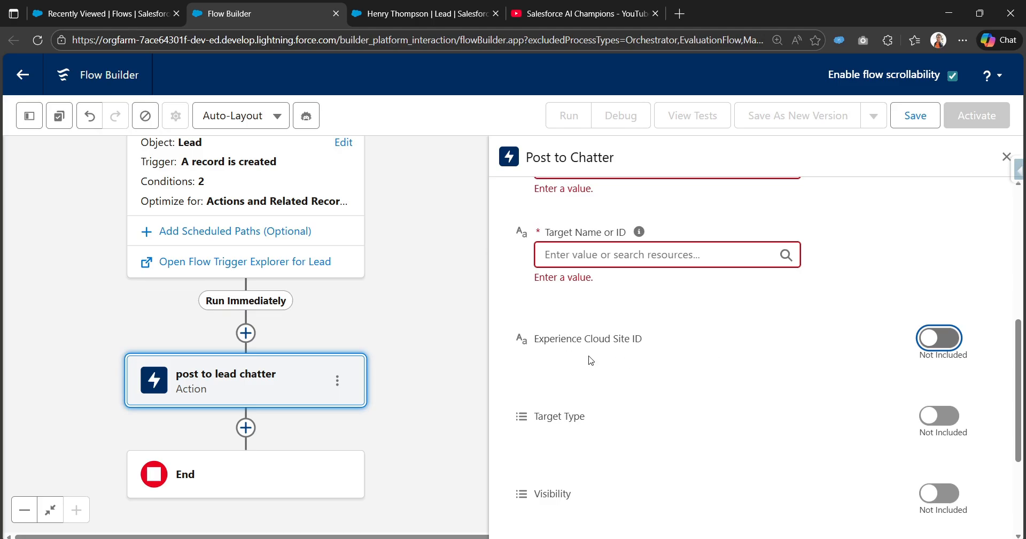
pyautogui.click(936, 429)
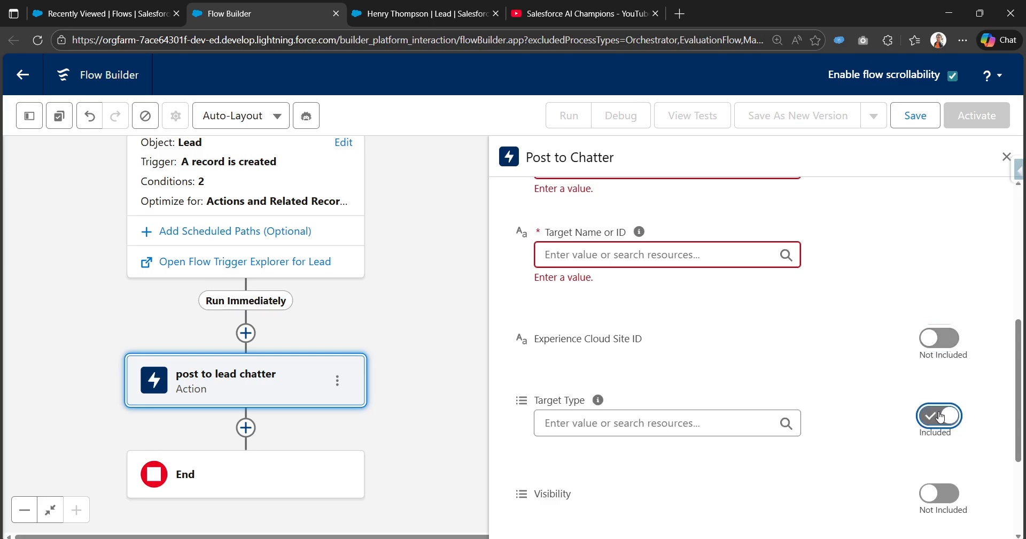
pyautogui.moveTo(601, 406)
pyautogui.click(935, 496)
pyautogui.scroll(-3, 642, 374)
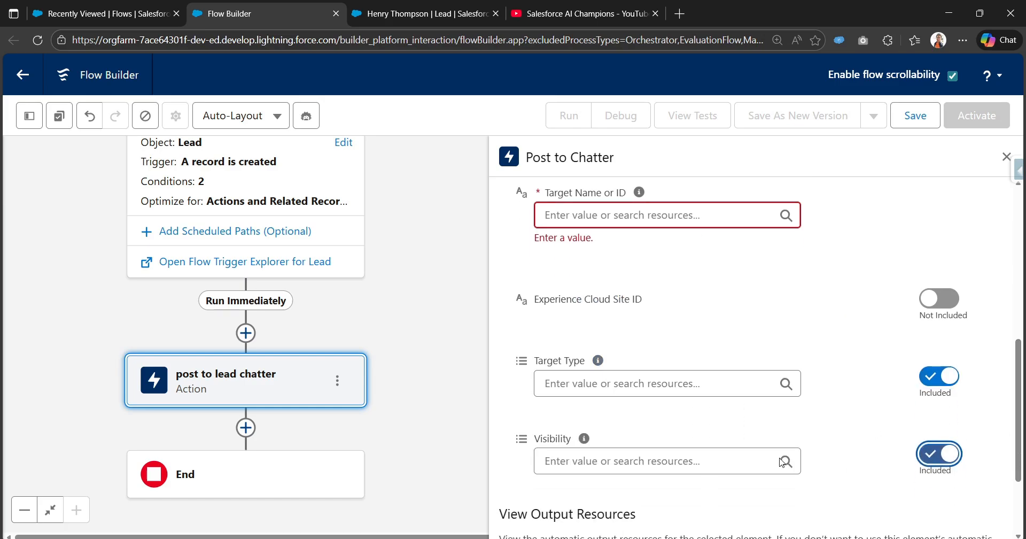
pyautogui.moveTo(585, 344)
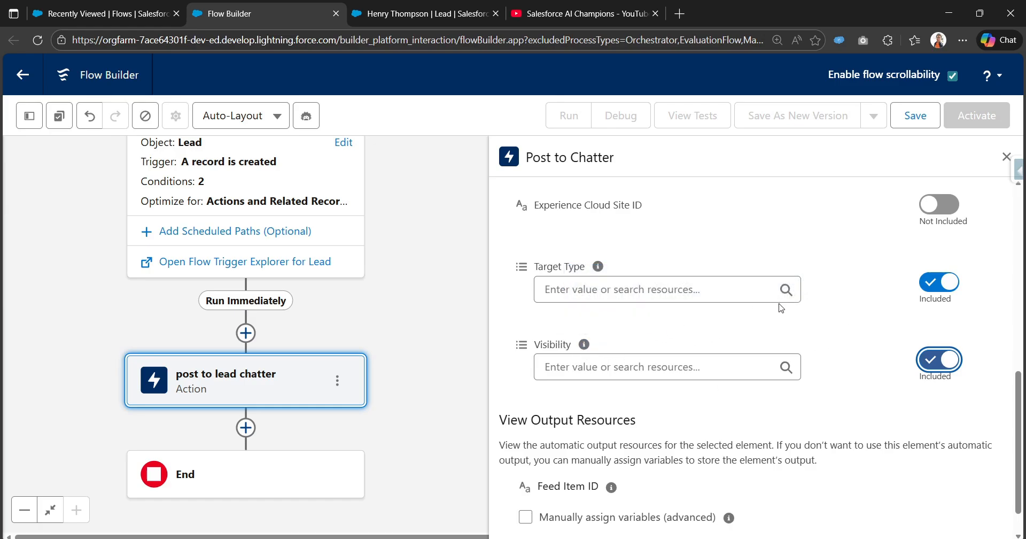
pyautogui.click(939, 282)
pyautogui.click(939, 360)
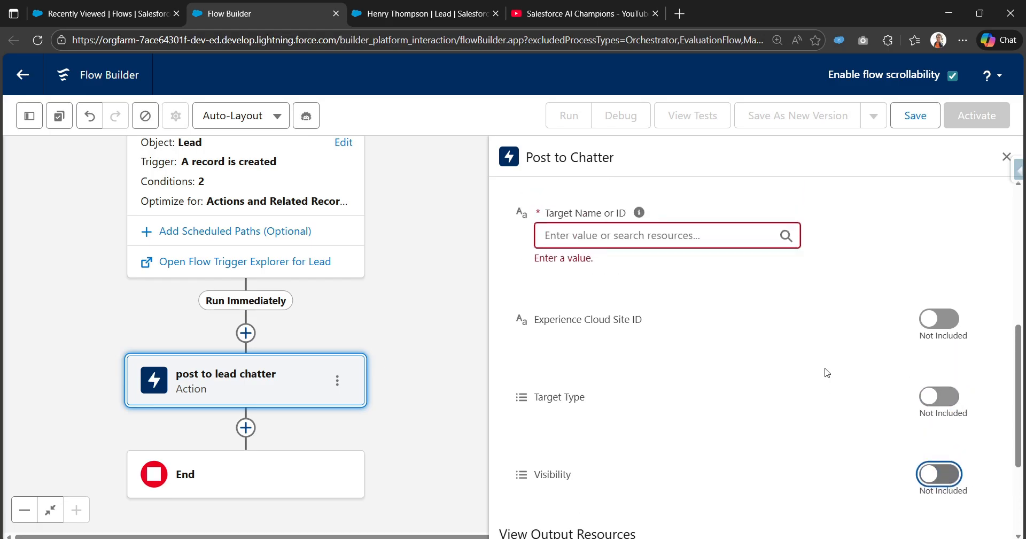
pyautogui.scroll(3, 726, 358)
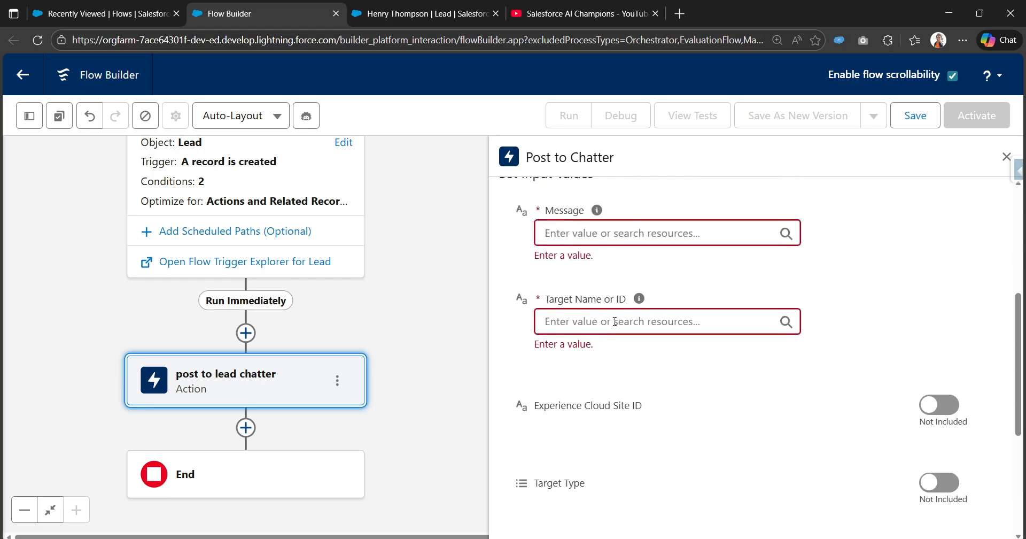
# - Create a new Text Template resource with API name chatterBody
pyautogui.click(582, 300)
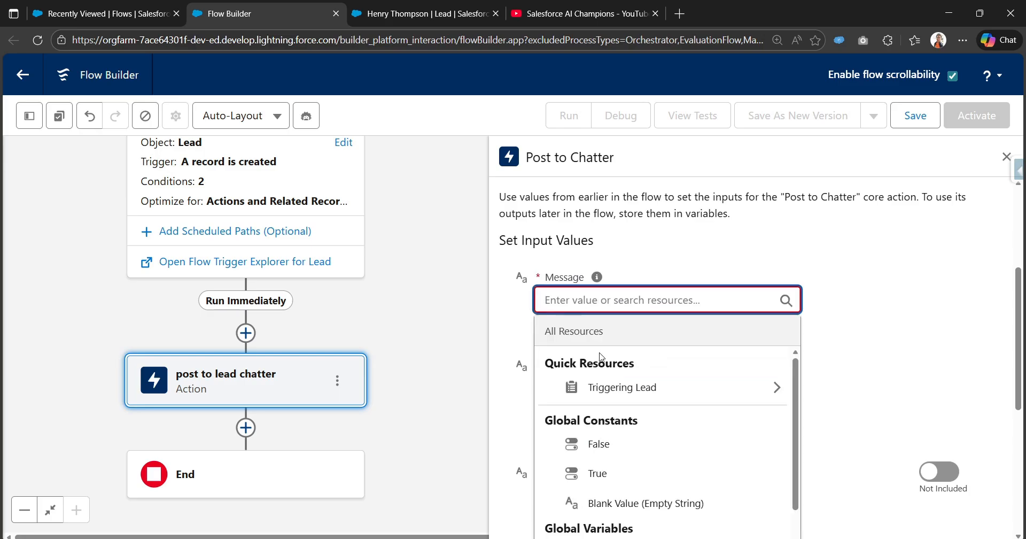
pyautogui.scroll(-2, 618, 386)
pyautogui.scroll(-4, 673, 330)
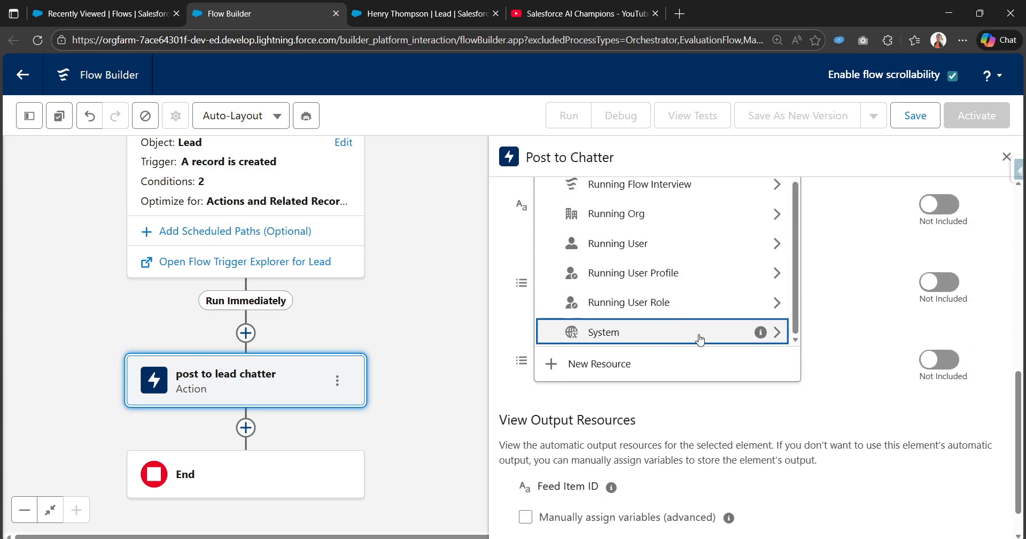
pyautogui.click(621, 364)
pyautogui.click(278, 230)
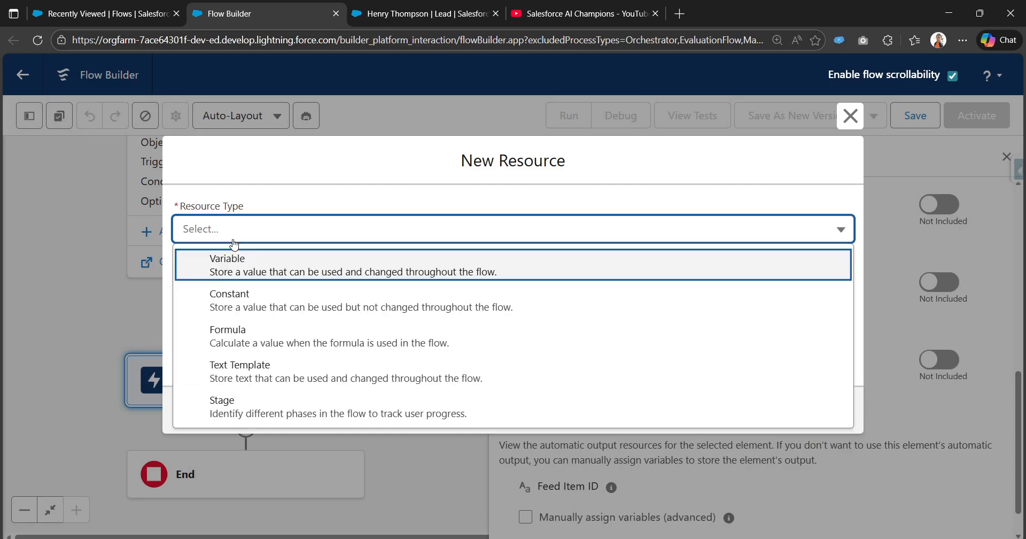
pyautogui.click(284, 370)
pyautogui.click(300, 253)
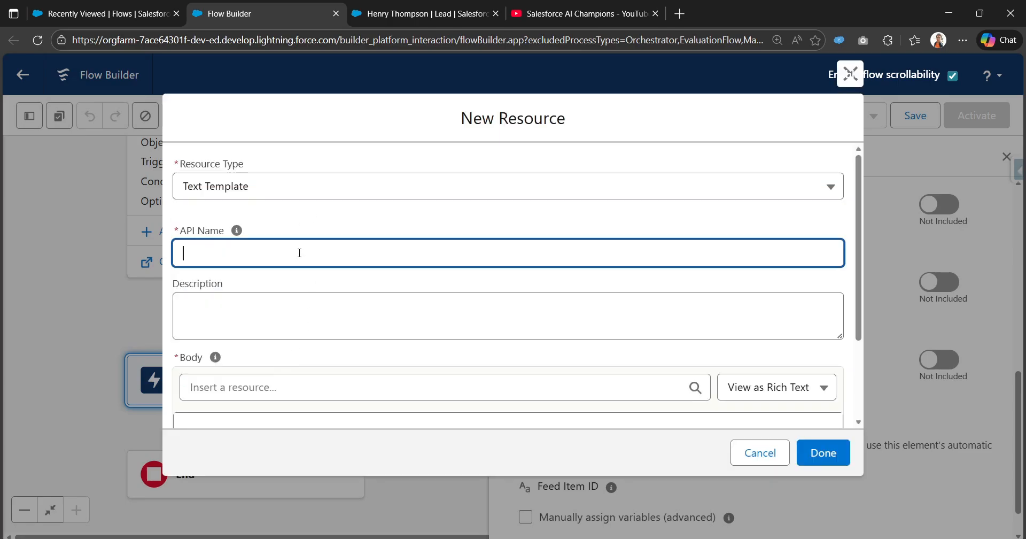
pyautogui.write('chatterBody')
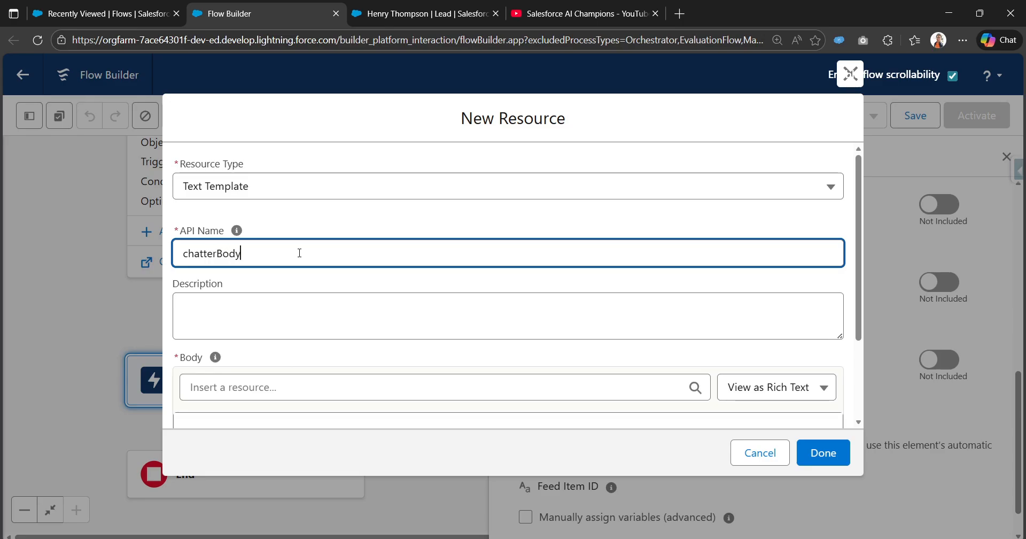
pyautogui.press('Tab')
# - Type the body lines 'Welcome to XYZ Inc.', 'Here is the Lead Details:' and 'Name'
pyautogui.scroll(-2, 280, 291)
pyautogui.click(307, 269)
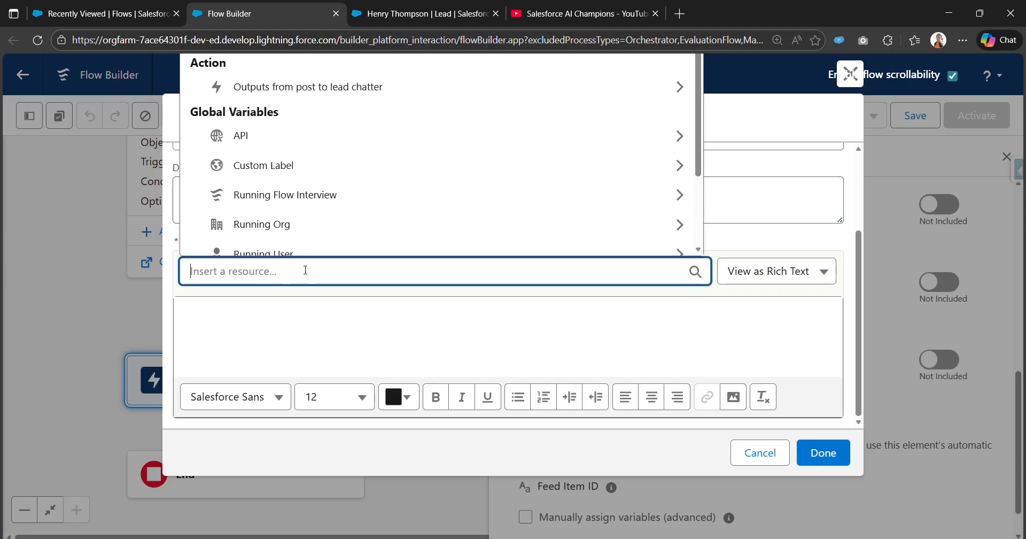
pyautogui.click(308, 323)
pyautogui.write('WE')
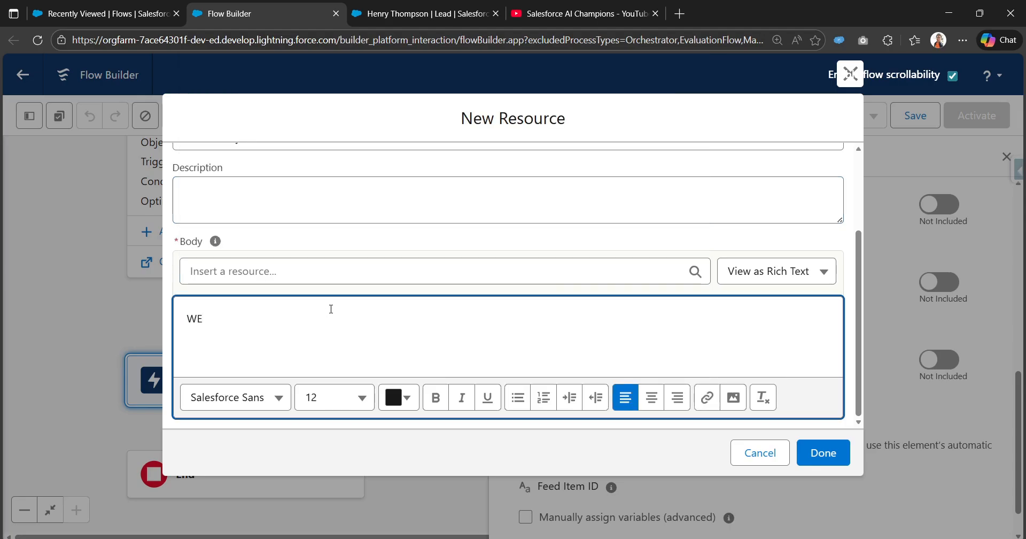
pyautogui.press('BackSpace')
pyautogui.write('elcome to ')
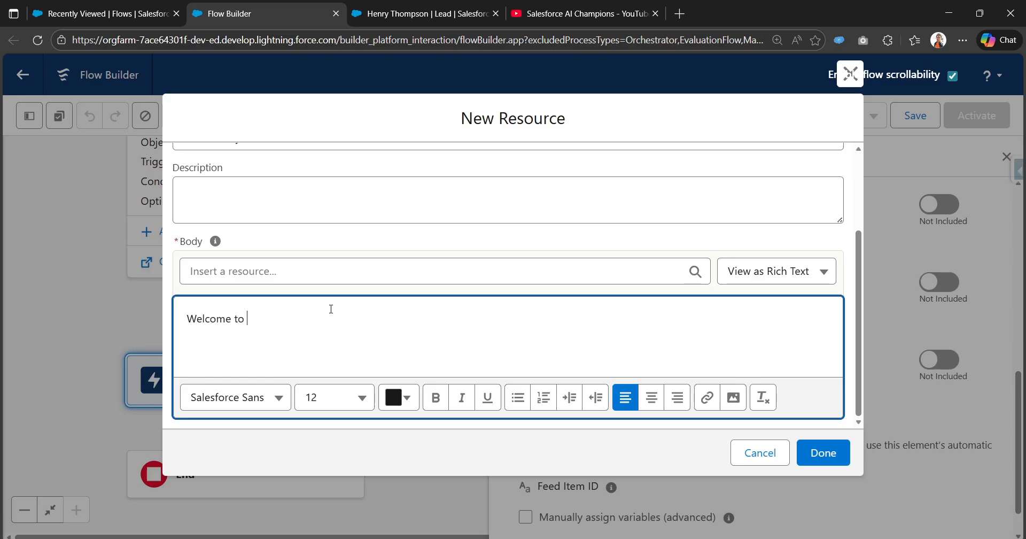
pyautogui.write('XYZ')
pyautogui.write(' Inc.')
pyautogui.write('Here is the L')
pyautogui.write('Ead')
pyautogui.press('BackSpace')
pyautogui.press('BackSpace')
pyautogui.press('BackSpace')
pyautogui.write('ead D')
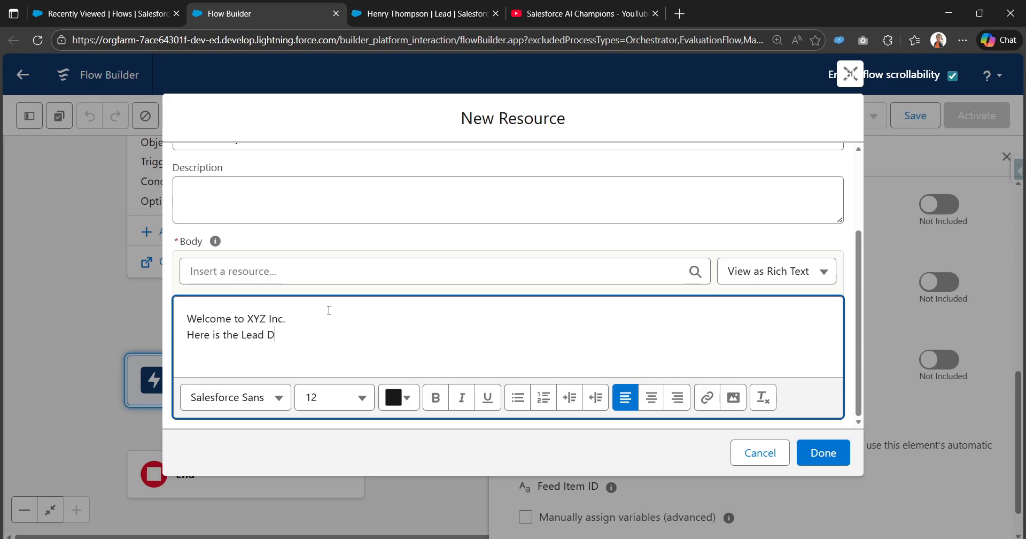
pyautogui.write('etails: ')
pyautogui.write('Name:')
# - Insert the triggering lead's Full Name after 'Name:' and make that line bold
pyautogui.click(371, 273)
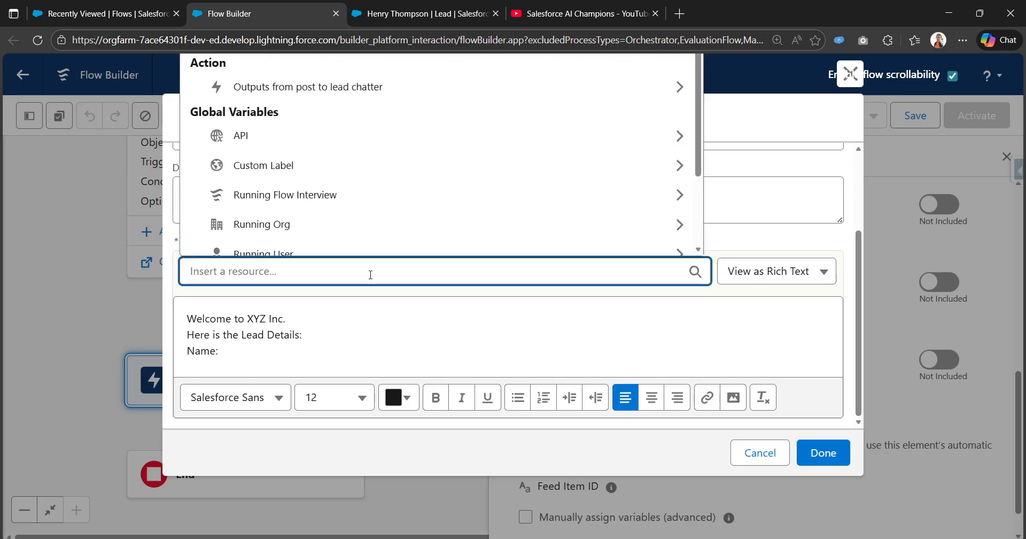
pyautogui.write('re')
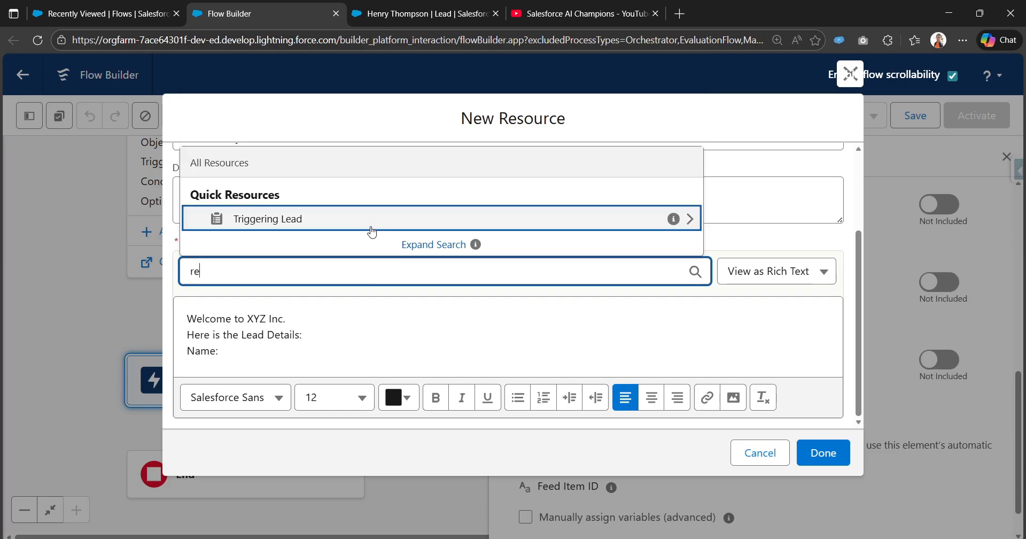
pyautogui.click(374, 221)
pyautogui.write('Name')
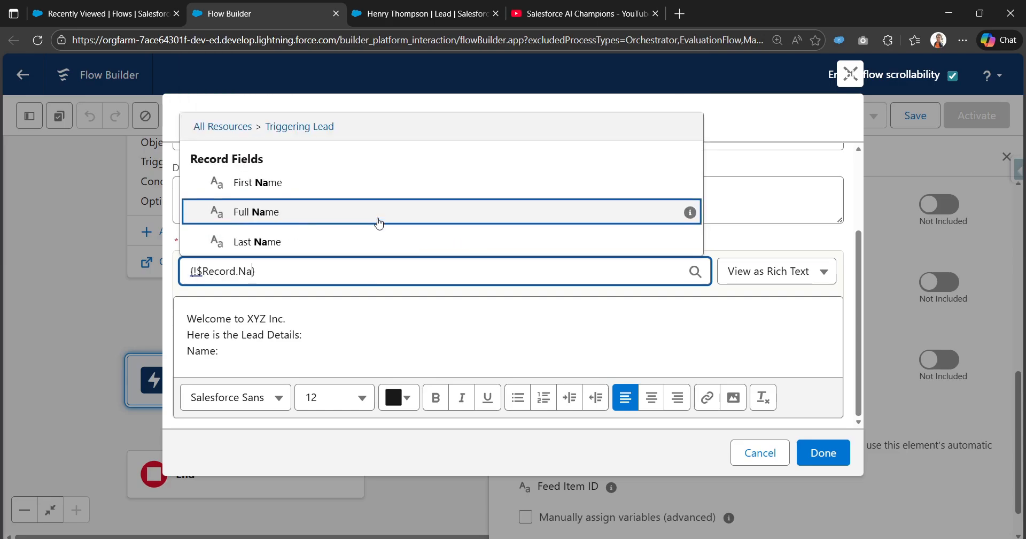
pyautogui.click(361, 204)
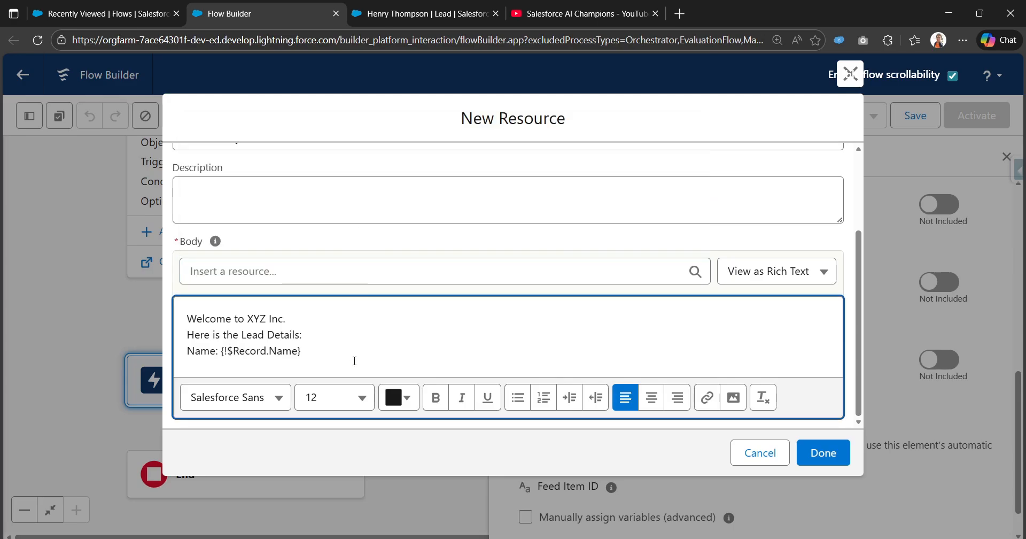
pyautogui.press('Return')
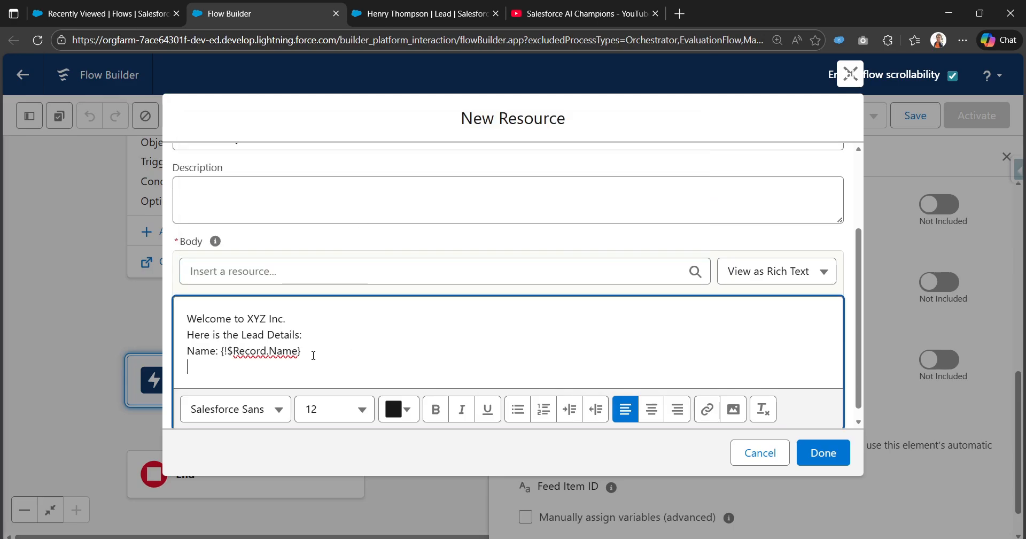
pyautogui.moveTo(314, 355); pyautogui.dragTo(190, 357)
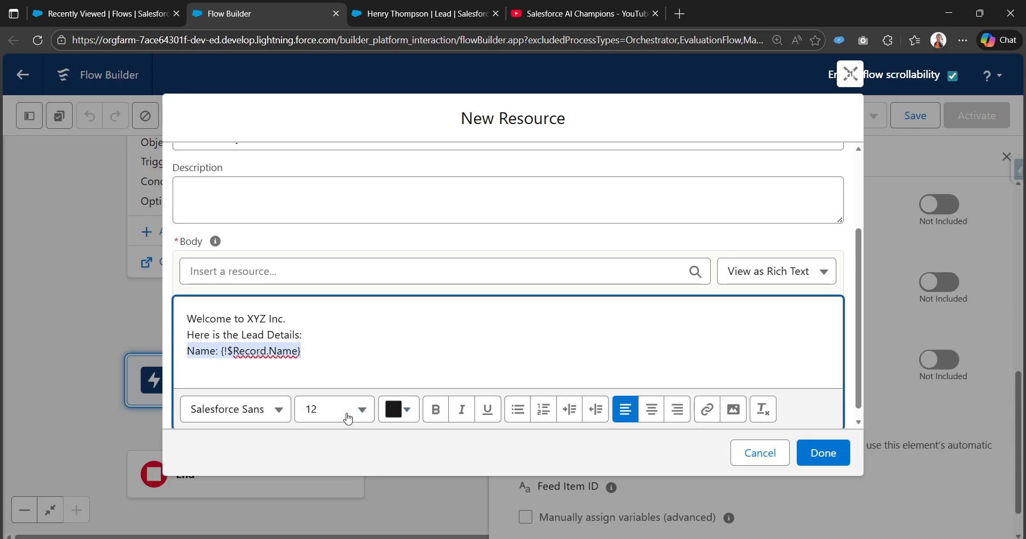
pyautogui.click(435, 409)
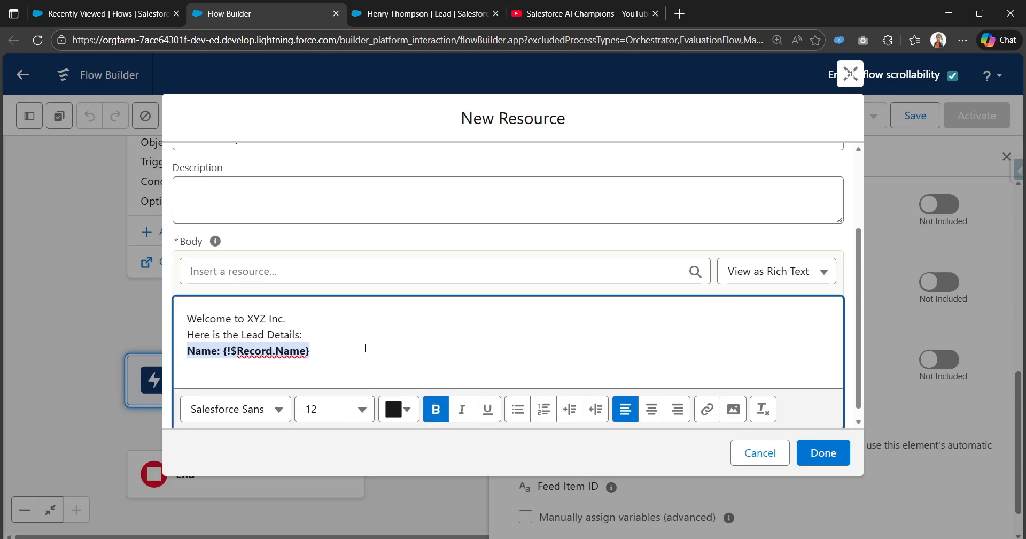
pyautogui.press('Down')
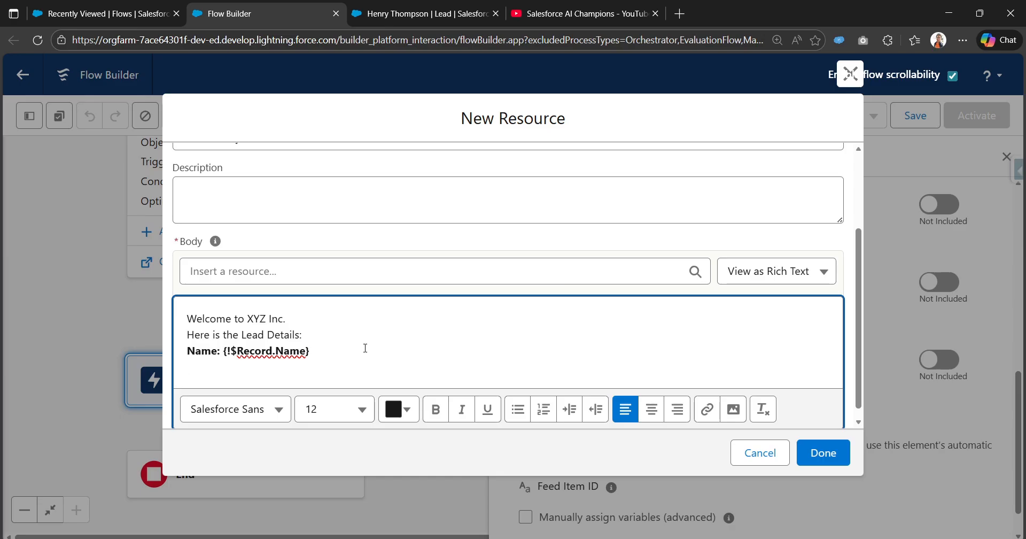
# - Add a bold 'Lead Source:' line with the triggering lead's Lead Source field
pyautogui.write('Lead Source:')
pyautogui.click(335, 277)
pyautogui.write('trigg')
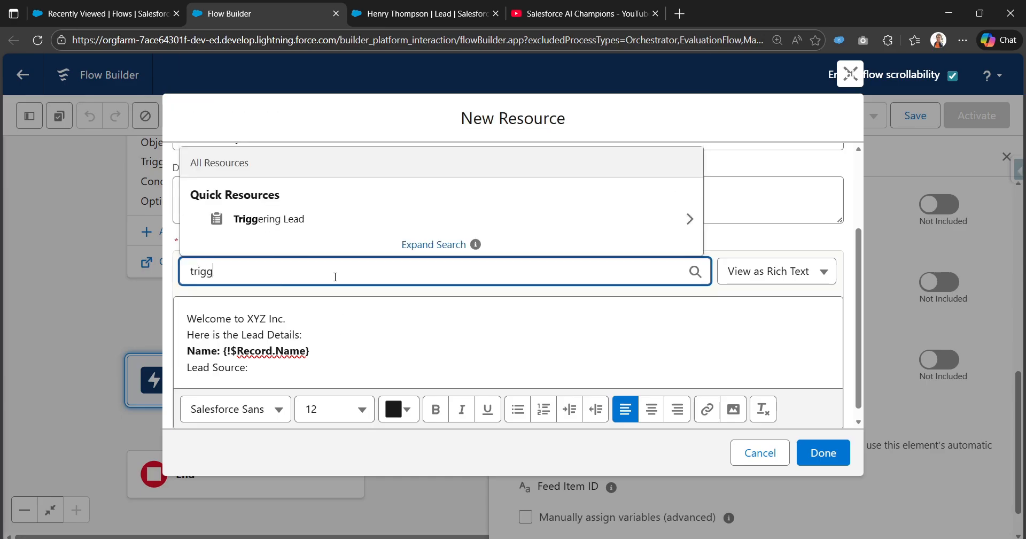
pyautogui.click(370, 218)
pyautogui.write('lead')
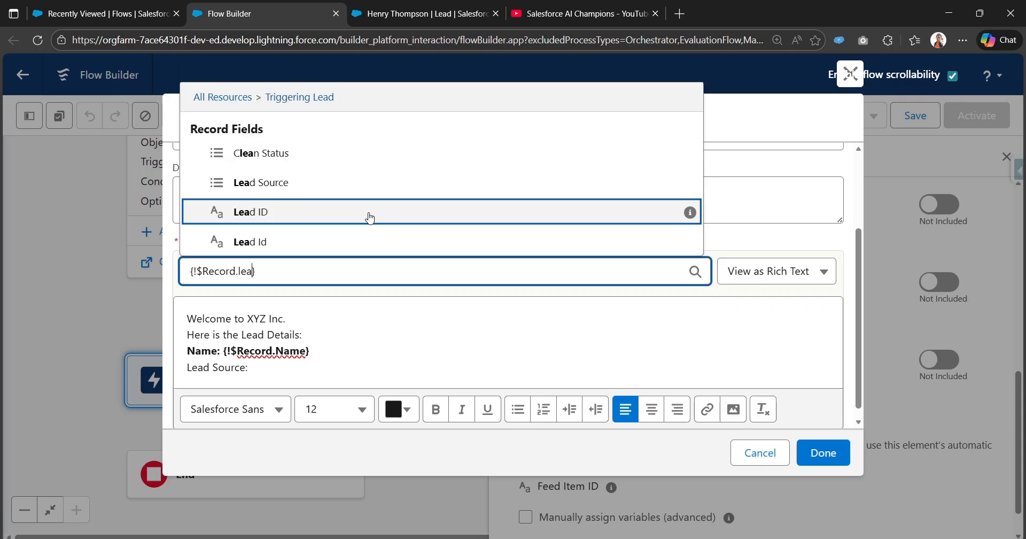
pyautogui.click(362, 190)
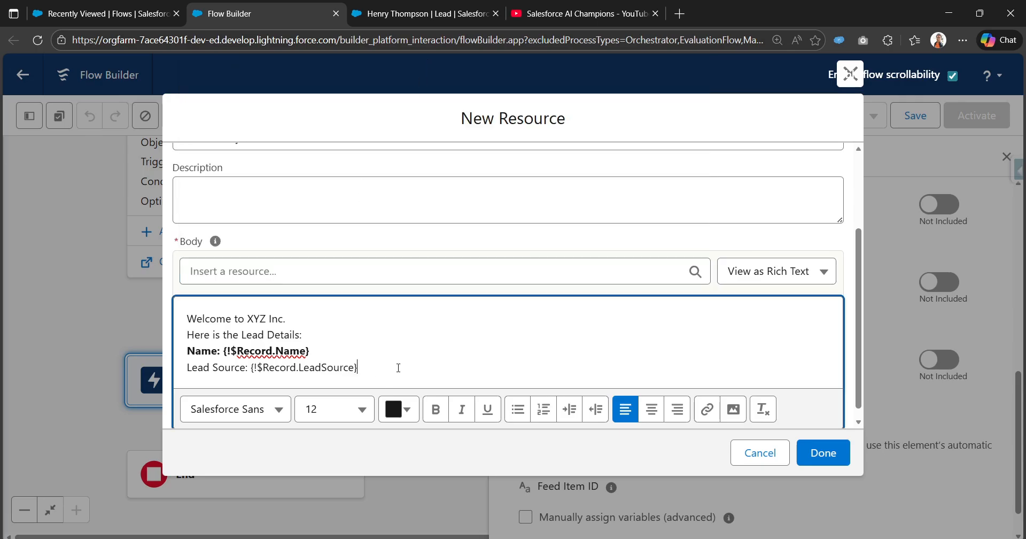
pyautogui.moveTo(180, 369); pyautogui.dragTo(358, 369)
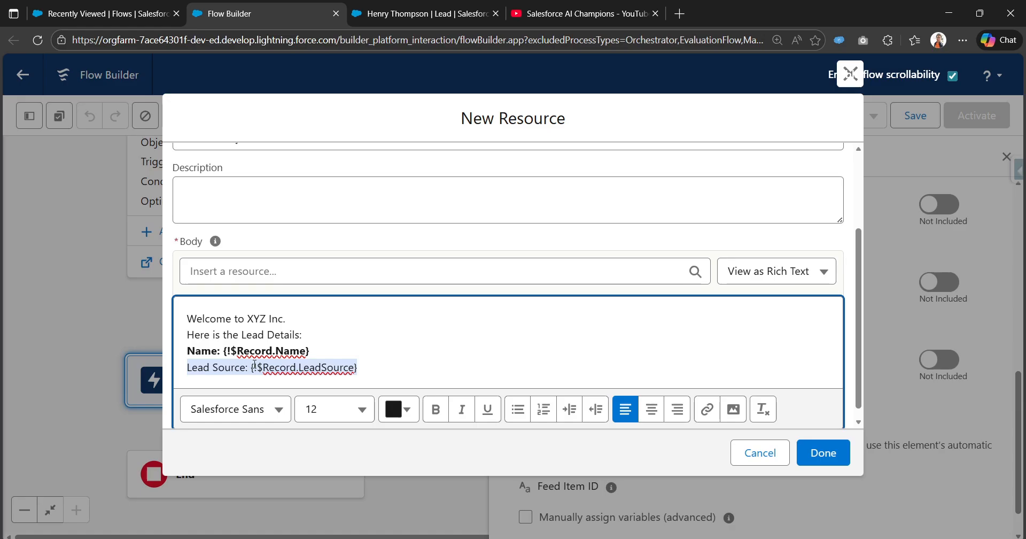
pyautogui.click(442, 420)
pyautogui.click(406, 367)
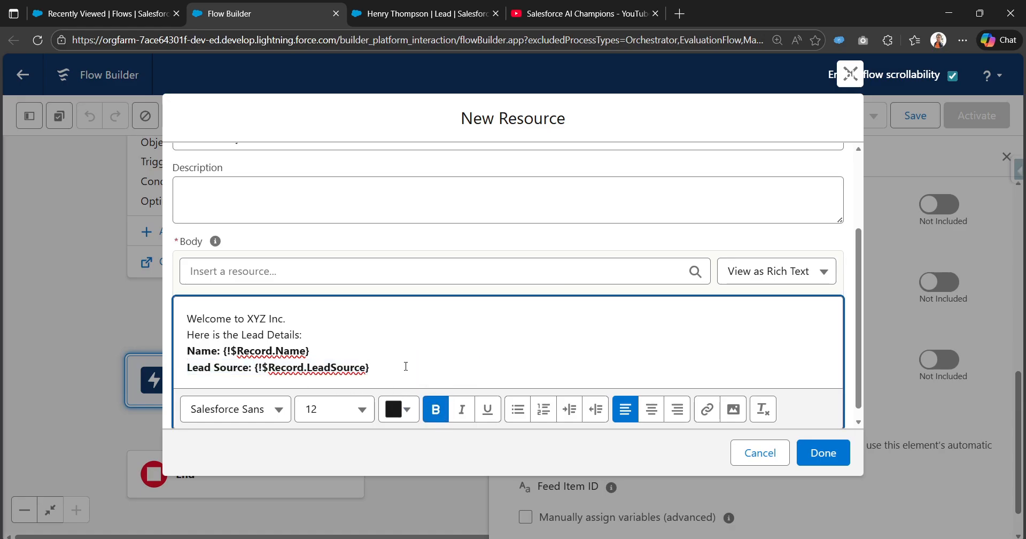
pyautogui.press('Return')
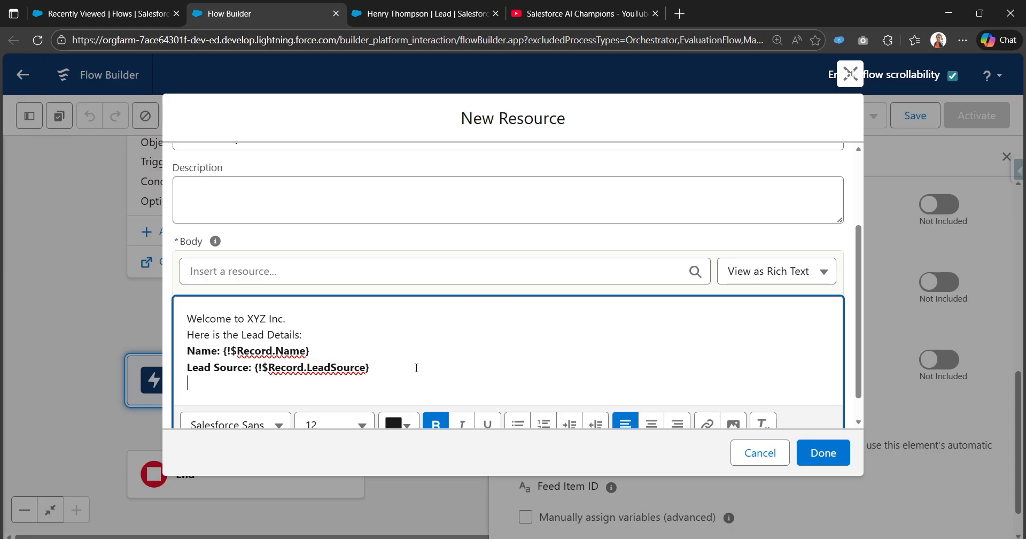
# - Check the body's rich/plain text view options and leave them unchanged
pyautogui.scroll(-1, 440, 344)
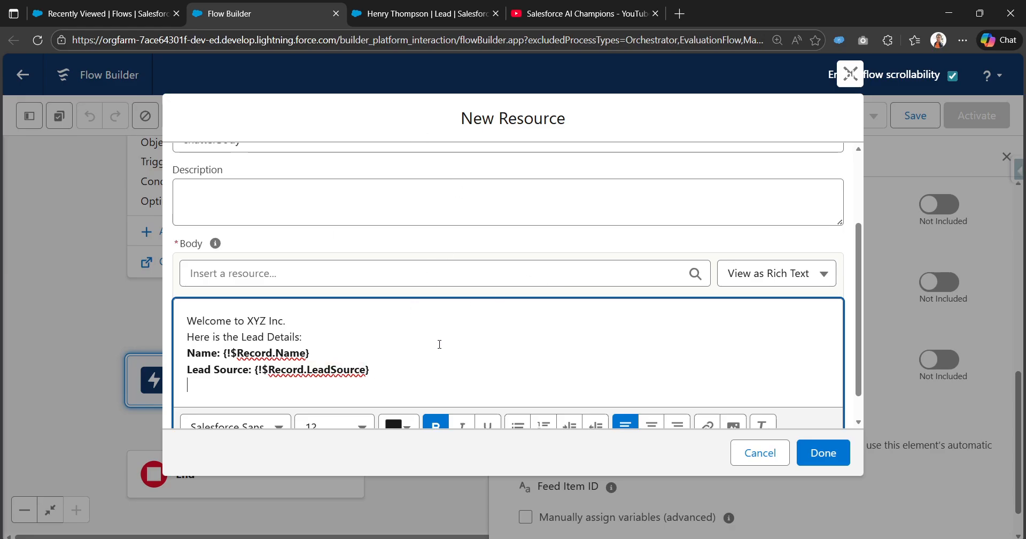
pyautogui.scroll(-1, 449, 336)
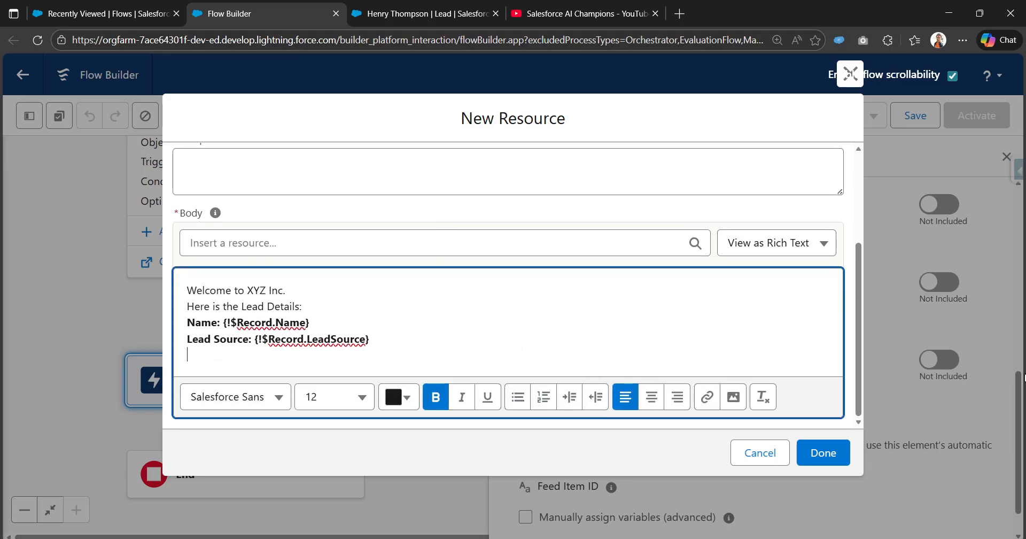
pyautogui.click(778, 250)
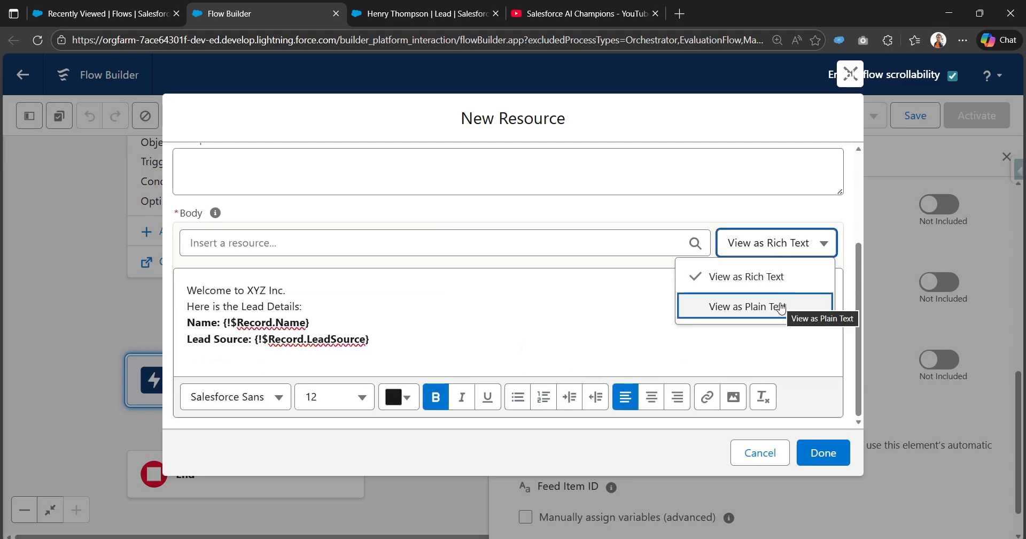
pyautogui.click(515, 346)
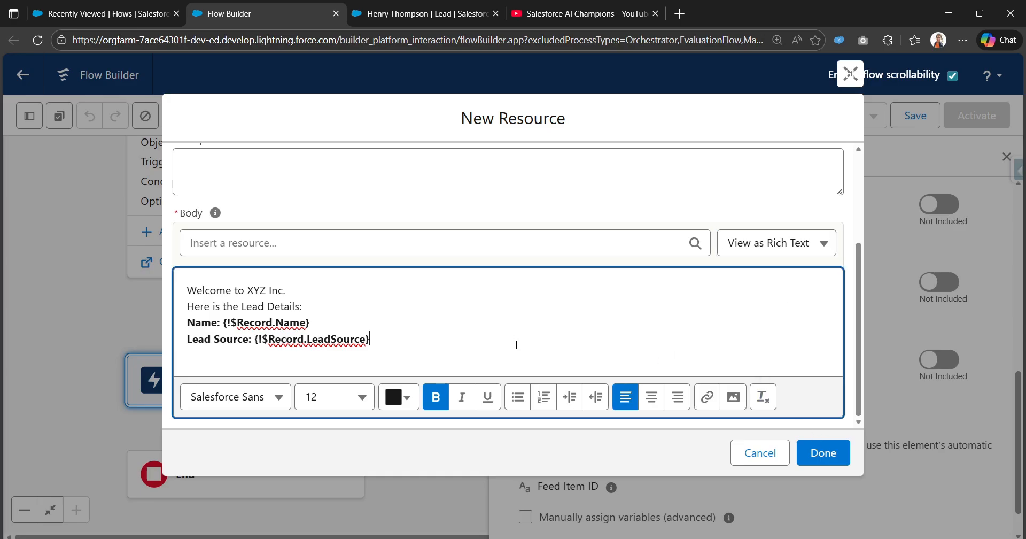
# - Finish the chatterBody template and target the Chatter post at Triggering Lead > Lead ID
pyautogui.click(836, 453)
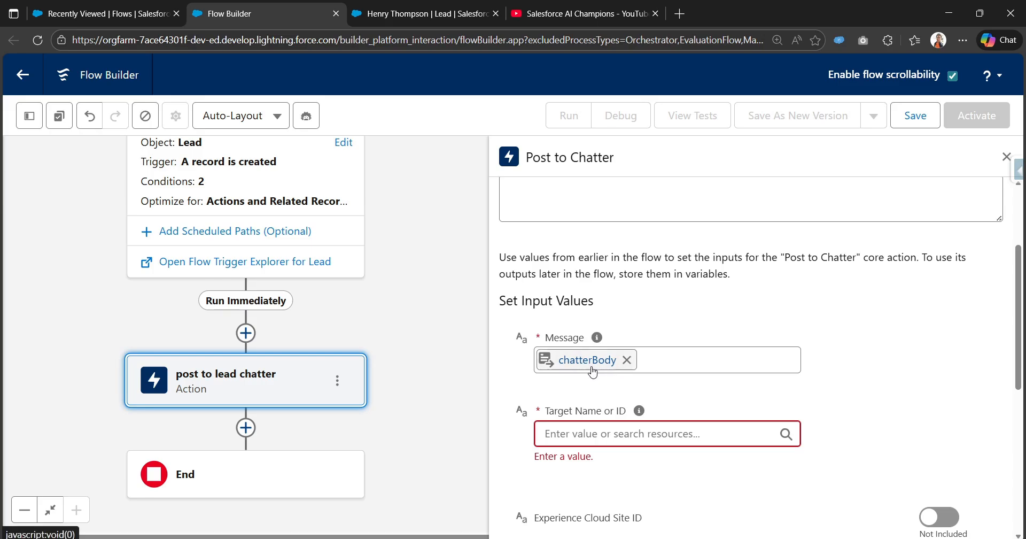
pyautogui.scroll(-1, 678, 410)
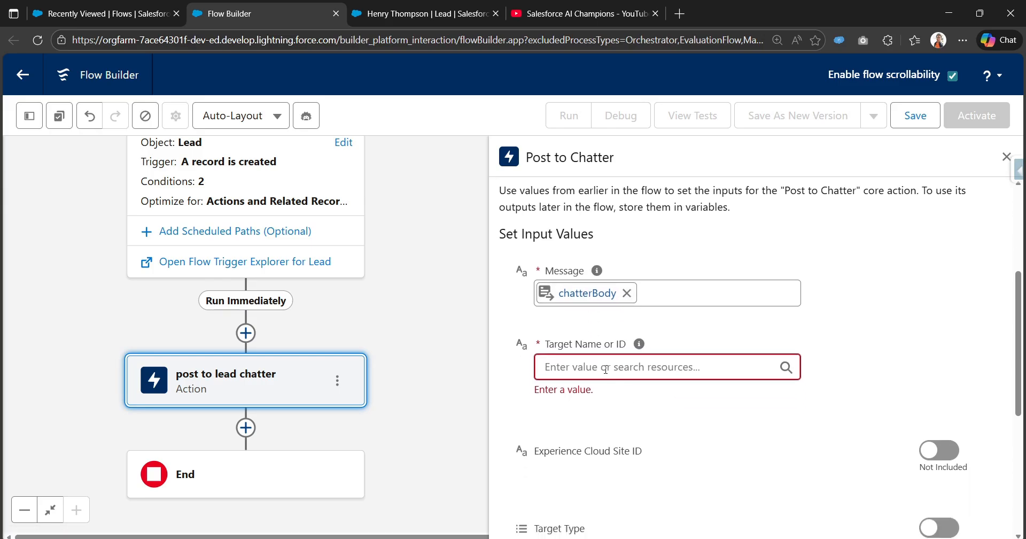
pyautogui.click(661, 368)
pyautogui.write('le')
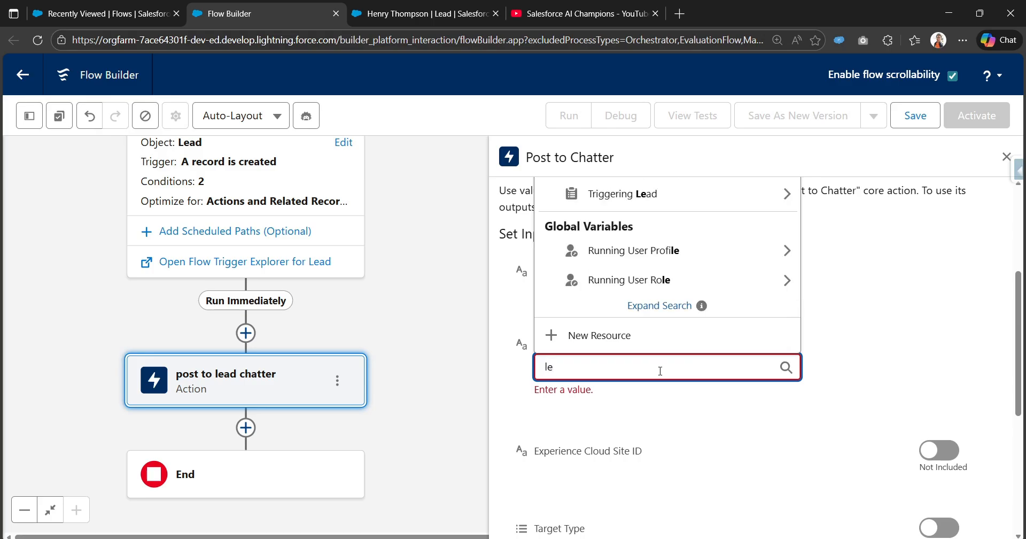
pyautogui.click(661, 193)
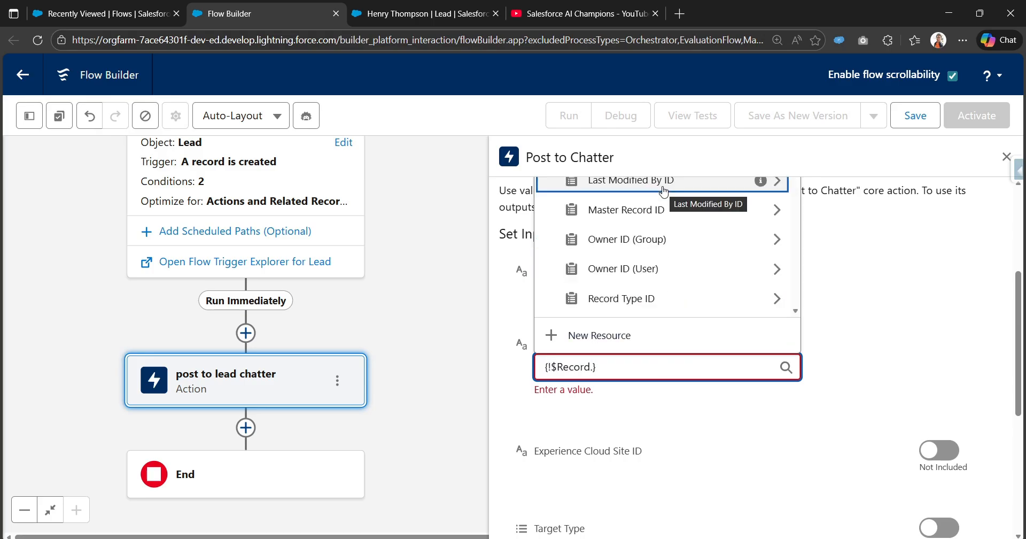
pyautogui.write('Id')
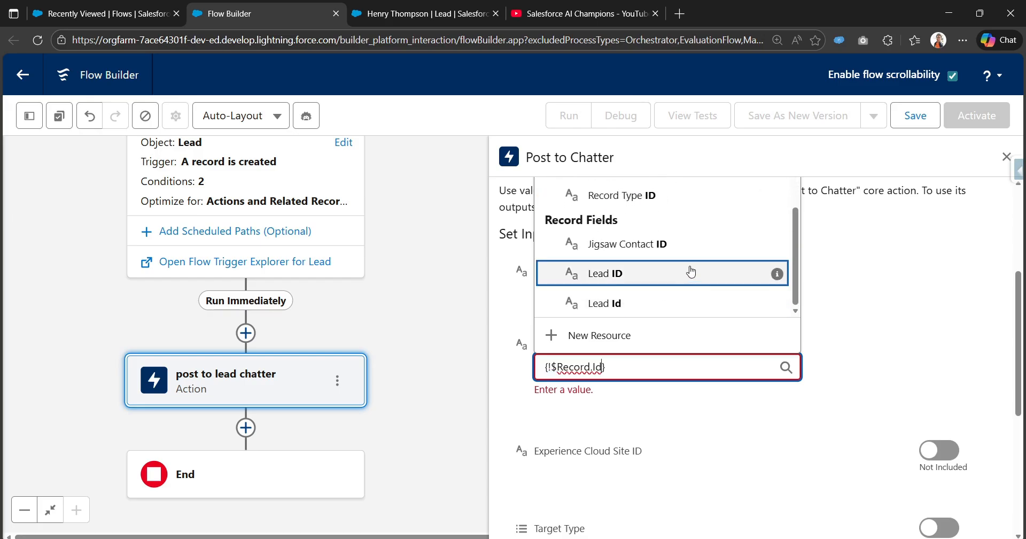
pyautogui.click(717, 273)
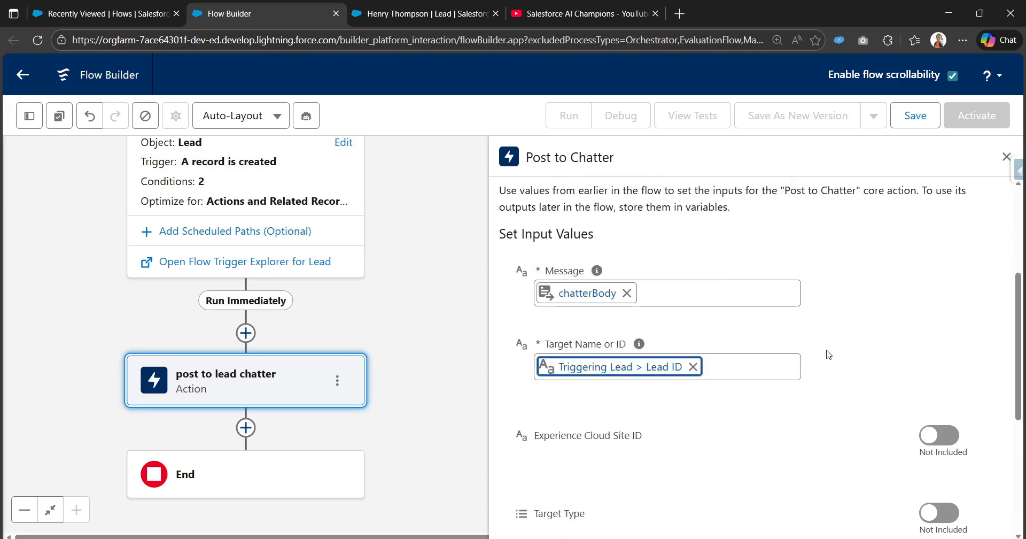
pyautogui.click(829, 355)
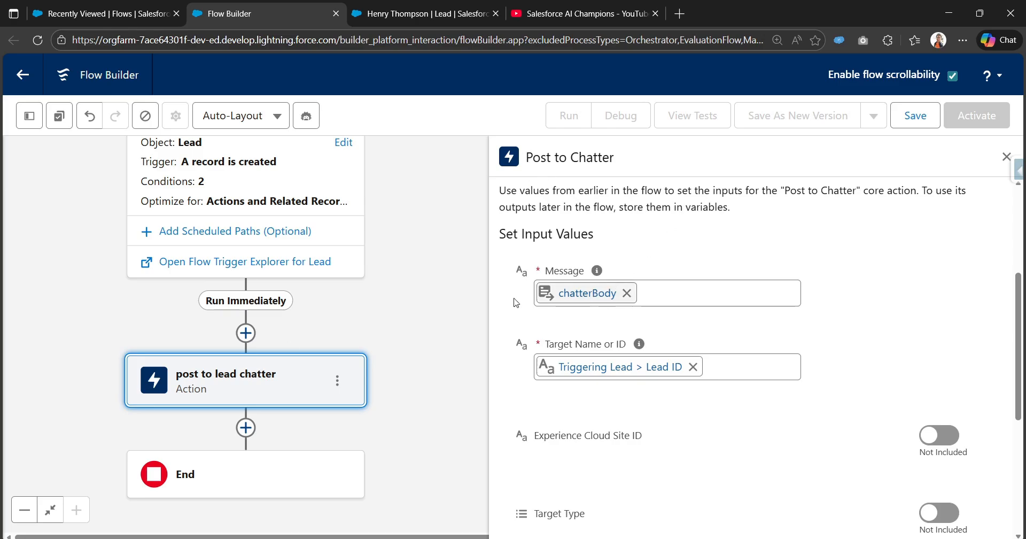
pyautogui.moveTo(438, 365); pyautogui.dragTo(458, 412)
# - Save the flow with label 'Post to chatter record triggered flow' and auto-filled API name
pyautogui.click(914, 116)
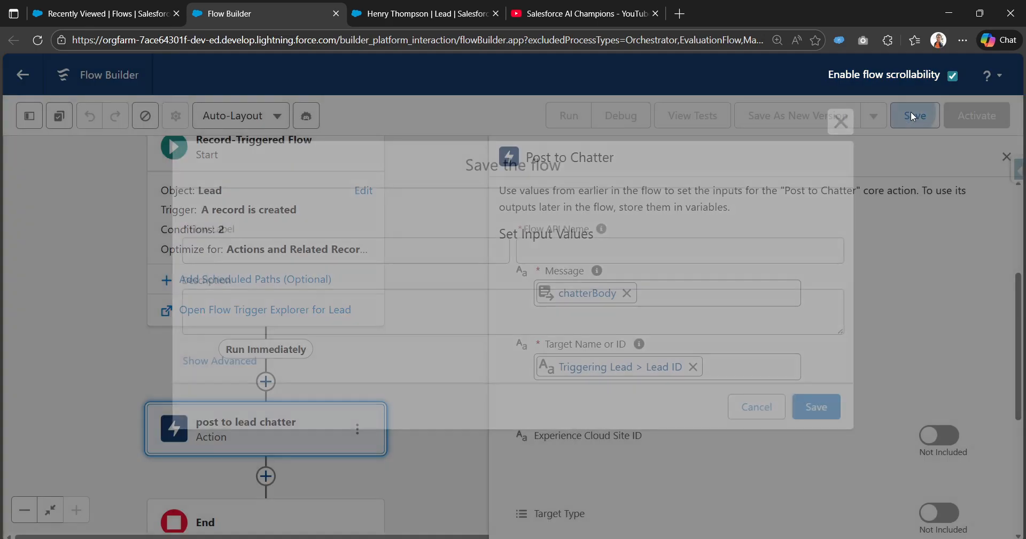
pyautogui.click(277, 255)
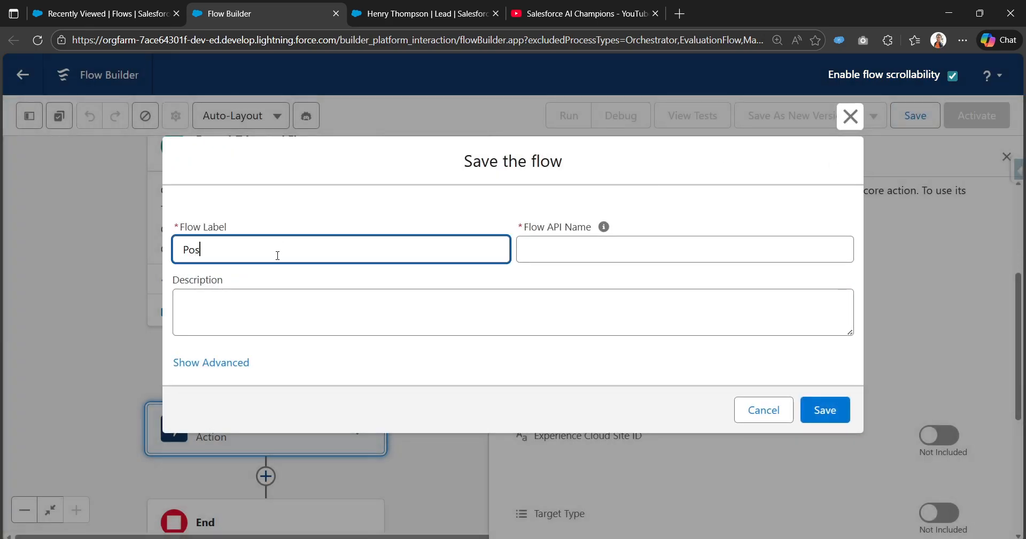
pyautogui.write('he')
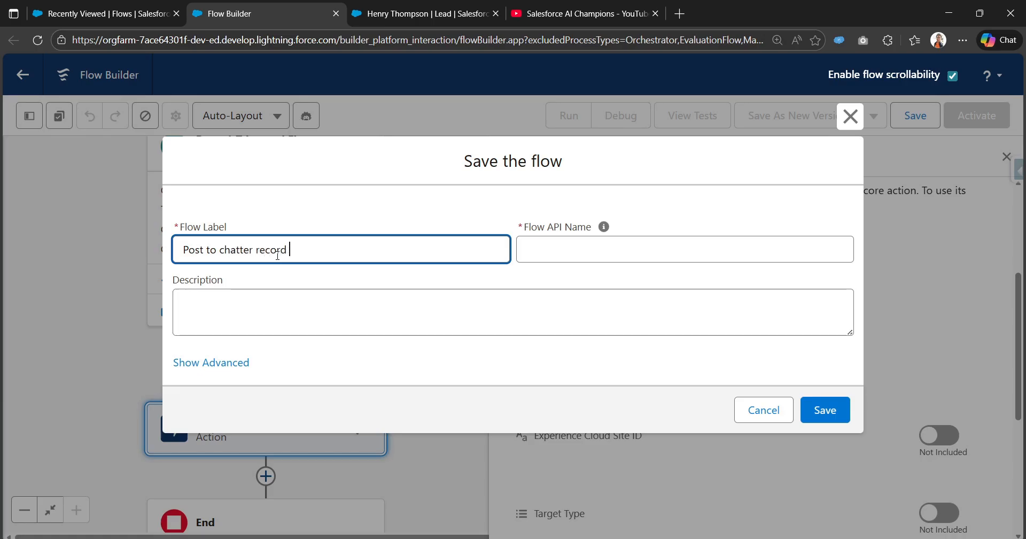
pyautogui.write('tter record triggere')
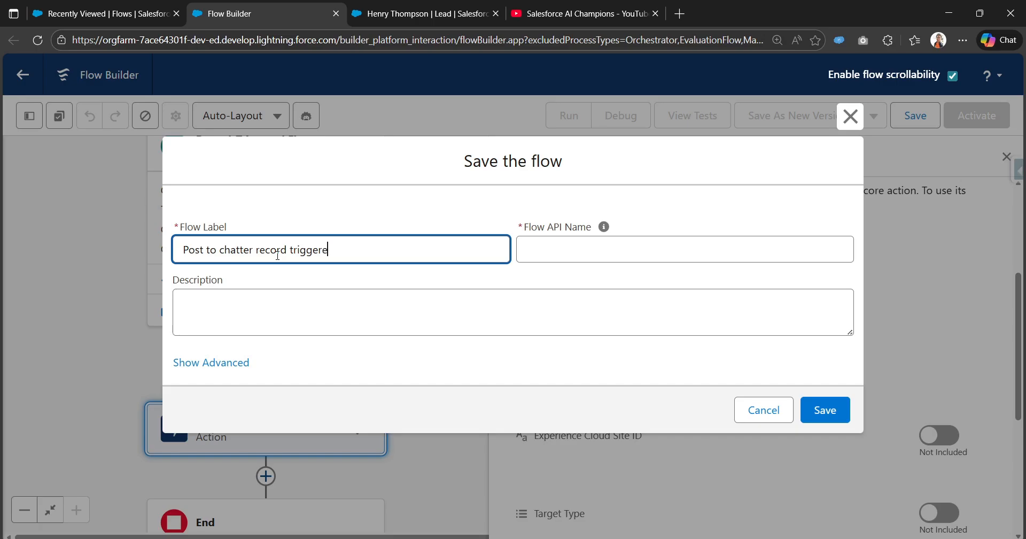
pyautogui.write('d flow')
pyautogui.click(604, 227)
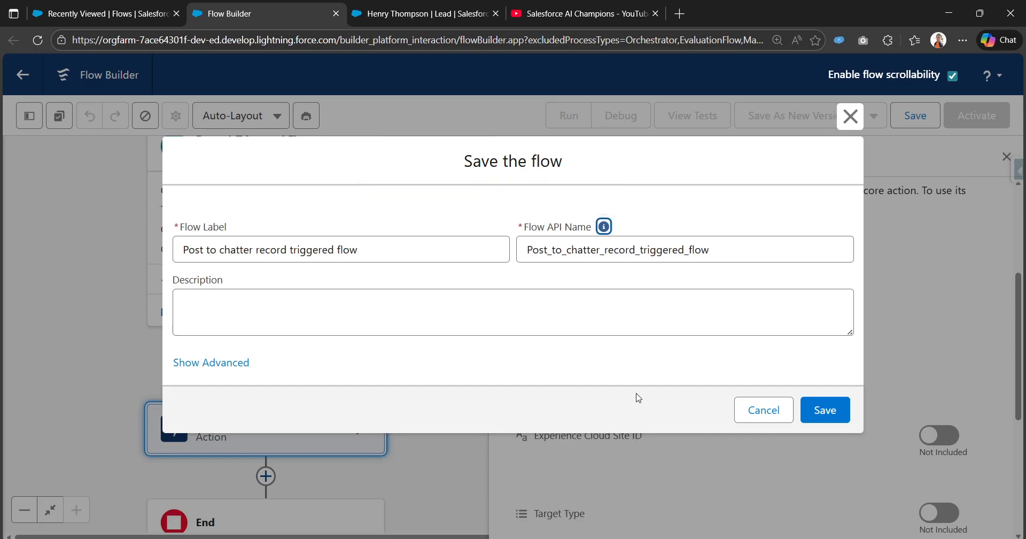
pyautogui.click(825, 409)
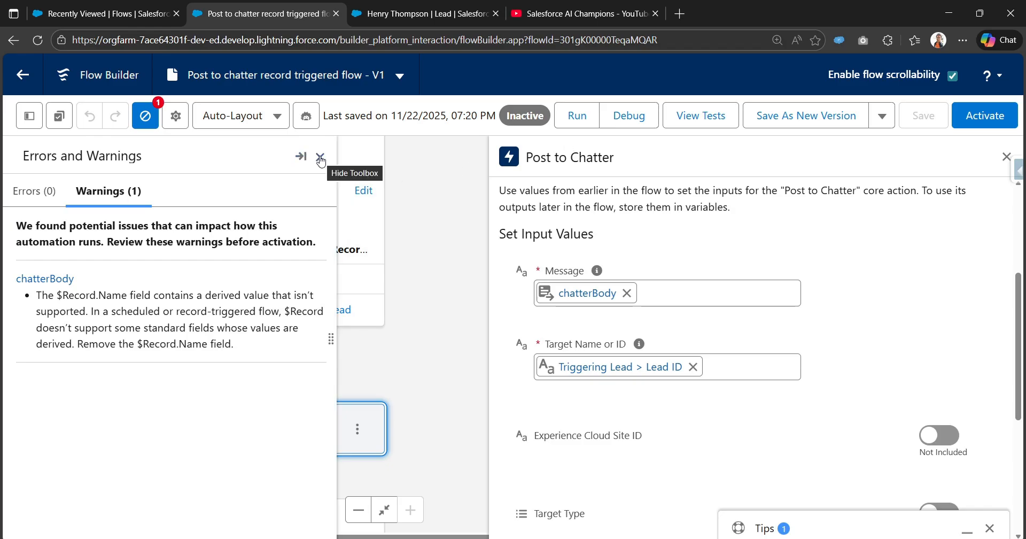
# - Debug-run the flow with a sample lead as the triggering record
pyautogui.click(321, 158)
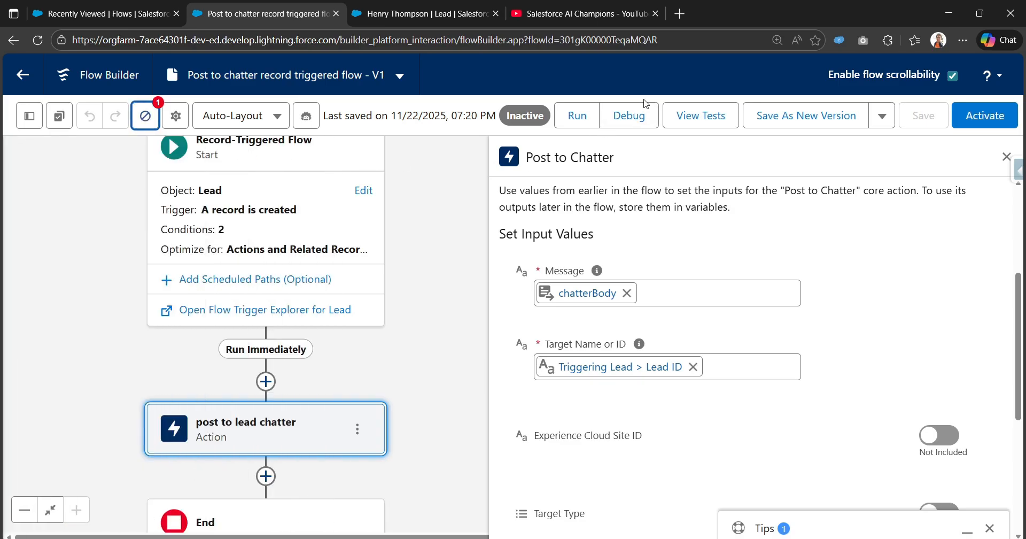
pyautogui.click(628, 115)
pyautogui.scroll(-4, 321, 345)
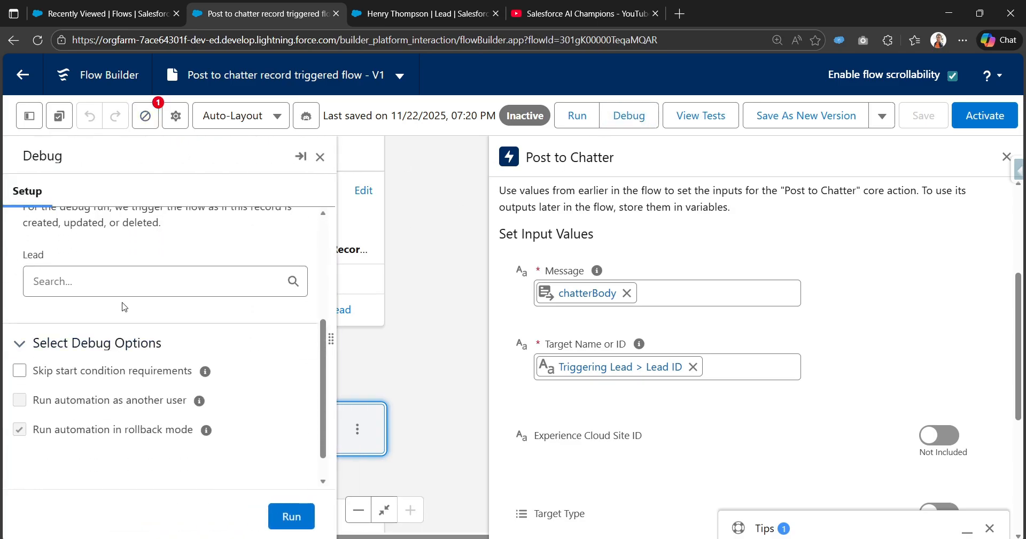
pyautogui.click(132, 285)
pyautogui.click(126, 319)
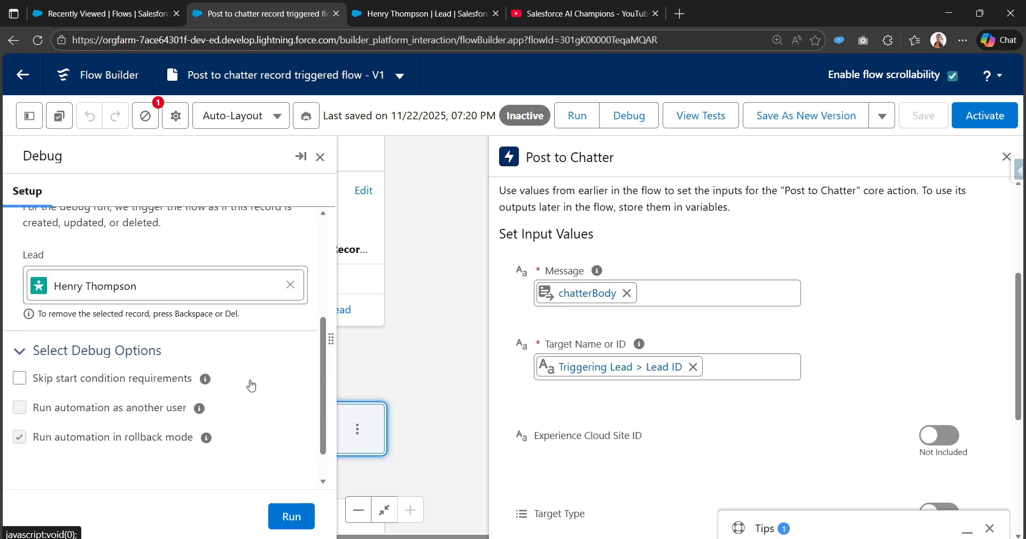
pyautogui.click(309, 516)
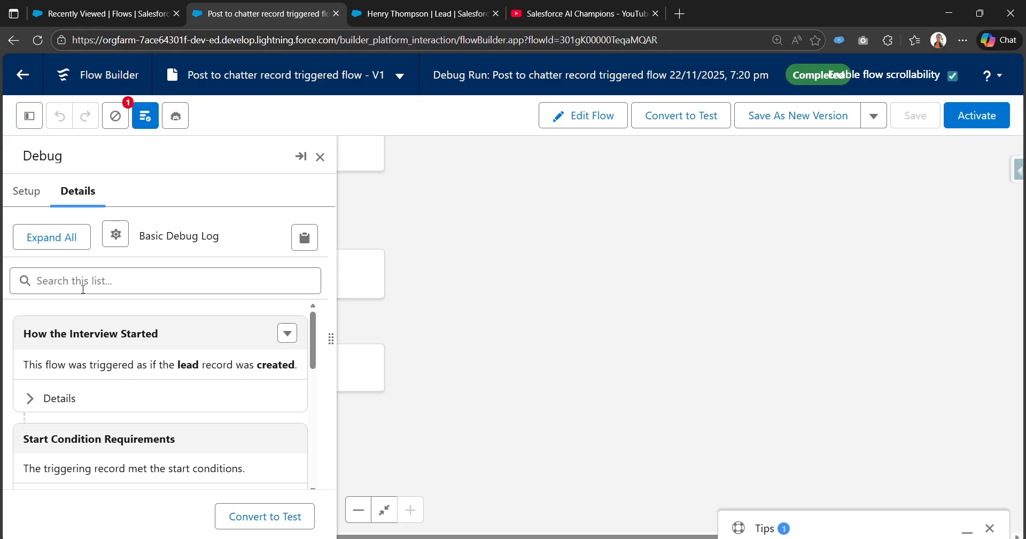
# - Expand the Post to Chatter action's details and examine its input text
pyautogui.scroll(-8, 62, 412)
pyautogui.scroll(3, 42, 426)
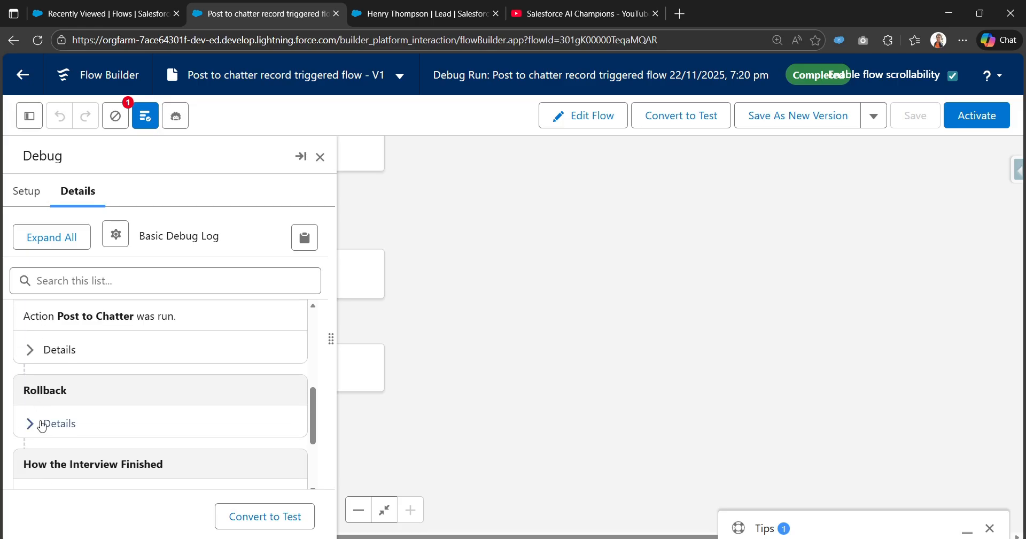
pyautogui.click(30, 350)
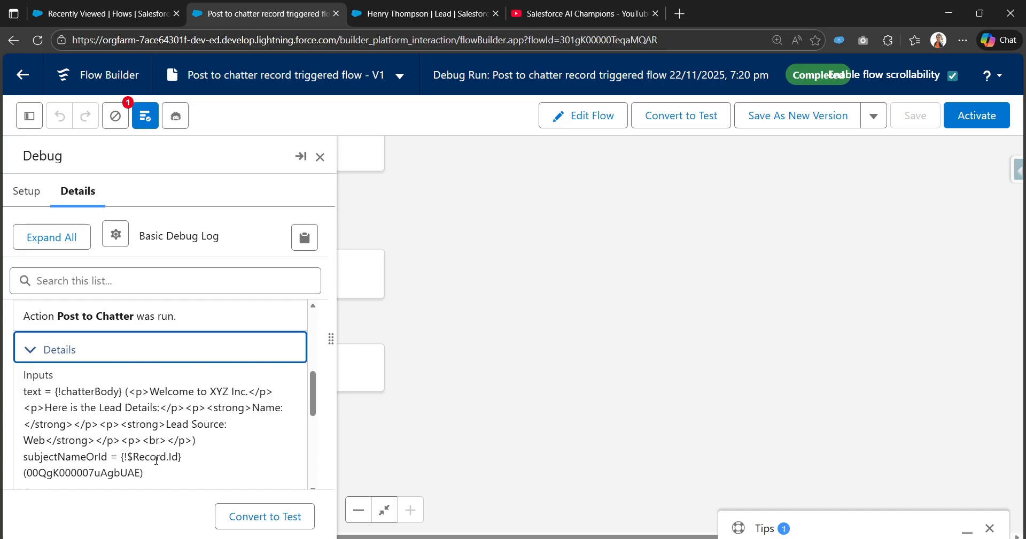
pyautogui.moveTo(153, 473); pyautogui.dragTo(19, 402)
pyautogui.scroll(5, 250, 421)
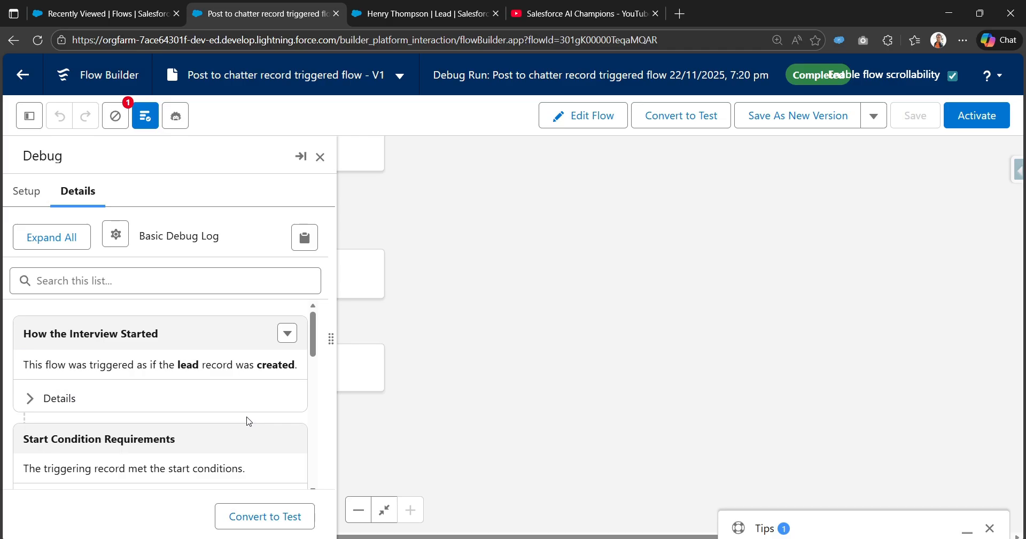
# - Review the Errors and Warnings advice to remove $Record.Name from the message
pyautogui.click(115, 115)
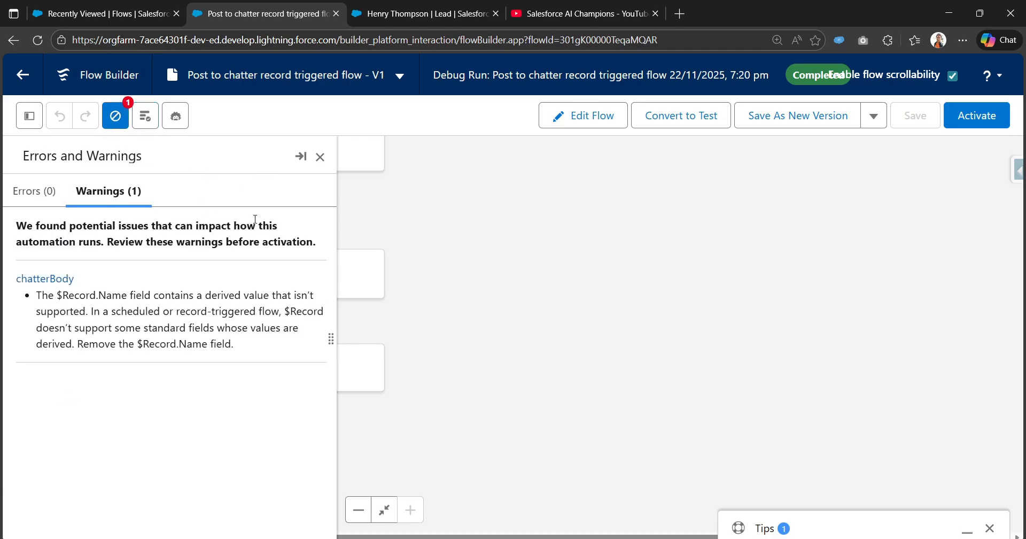
pyautogui.moveTo(154, 298); pyautogui.dragTo(303, 311)
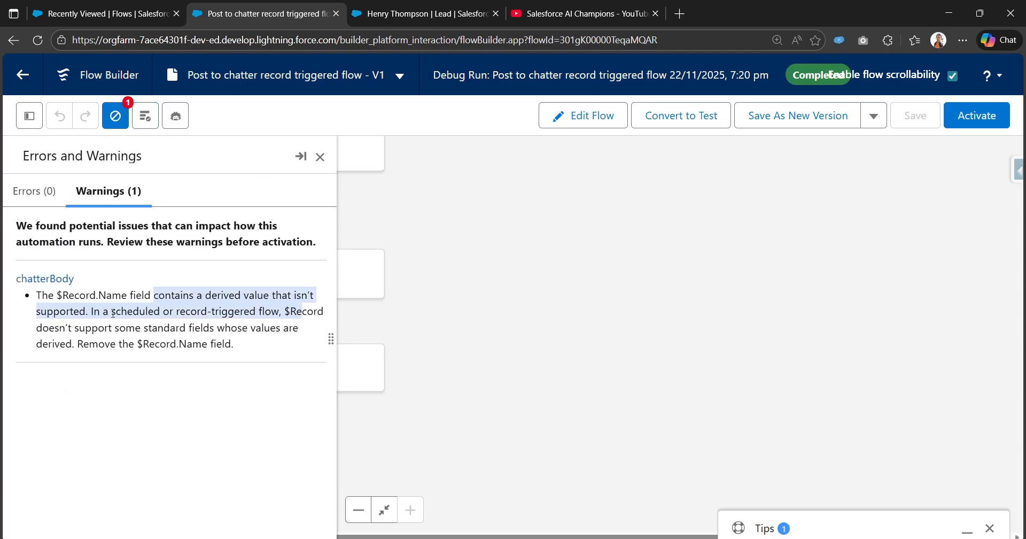
pyautogui.moveTo(83, 327); pyautogui.dragTo(244, 345)
pyautogui.click(320, 156)
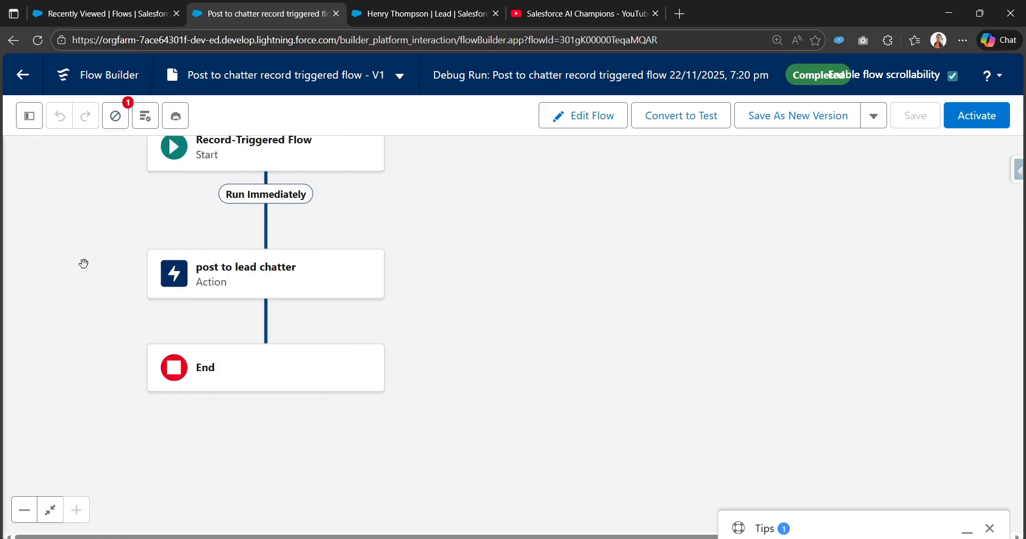
pyautogui.click(27, 115)
# - Switch the chatterBody template to View as Plain Text and paste in the clean message text
pyautogui.click(78, 383)
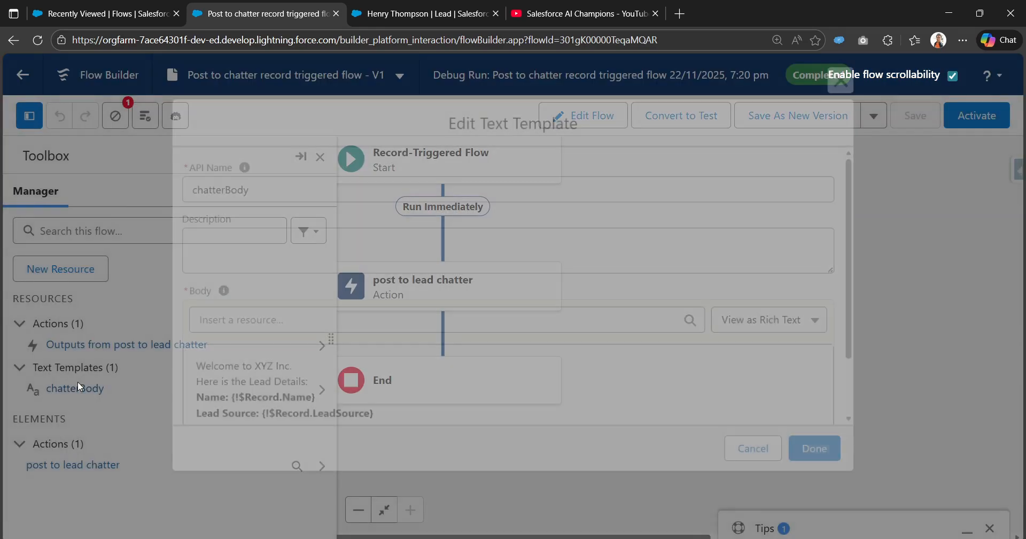
pyautogui.scroll(-2, 698, 312)
pyautogui.click(698, 311)
pyautogui.hotkey('ctrl', 'a')
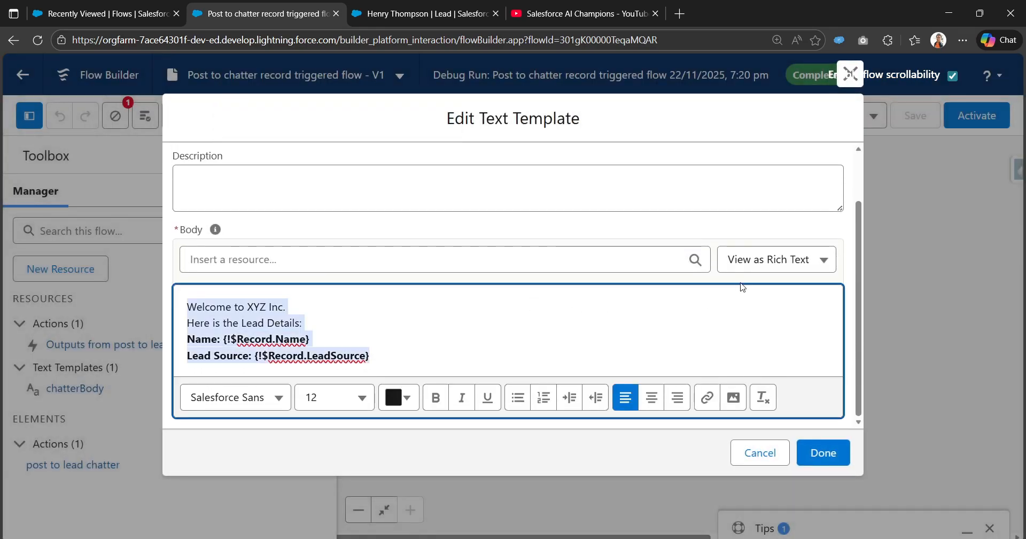
pyautogui.click(819, 257)
pyautogui.click(775, 322)
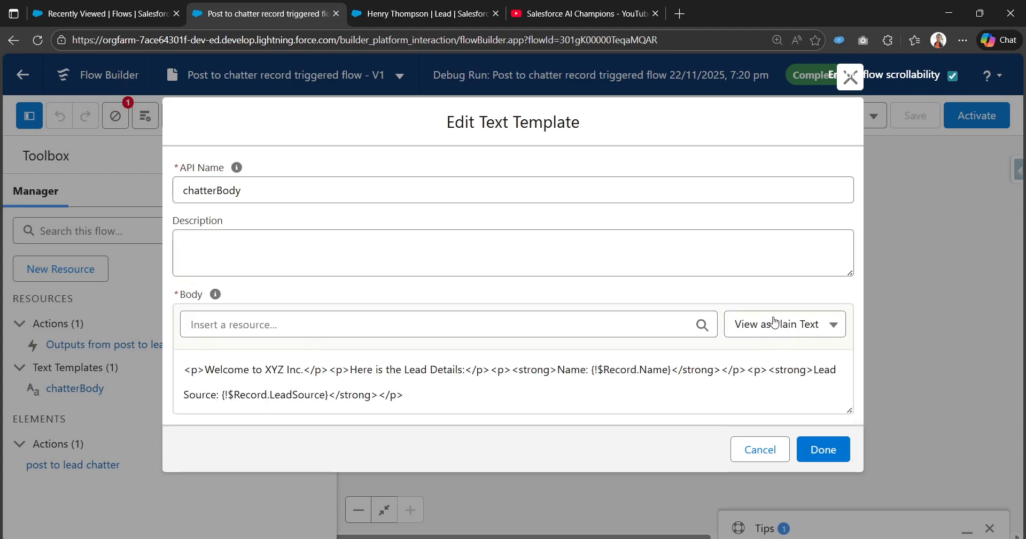
pyautogui.click(456, 392)
pyautogui.hotkey('ctrl', 'a')
pyautogui.hotkey('ctrl', 'v')
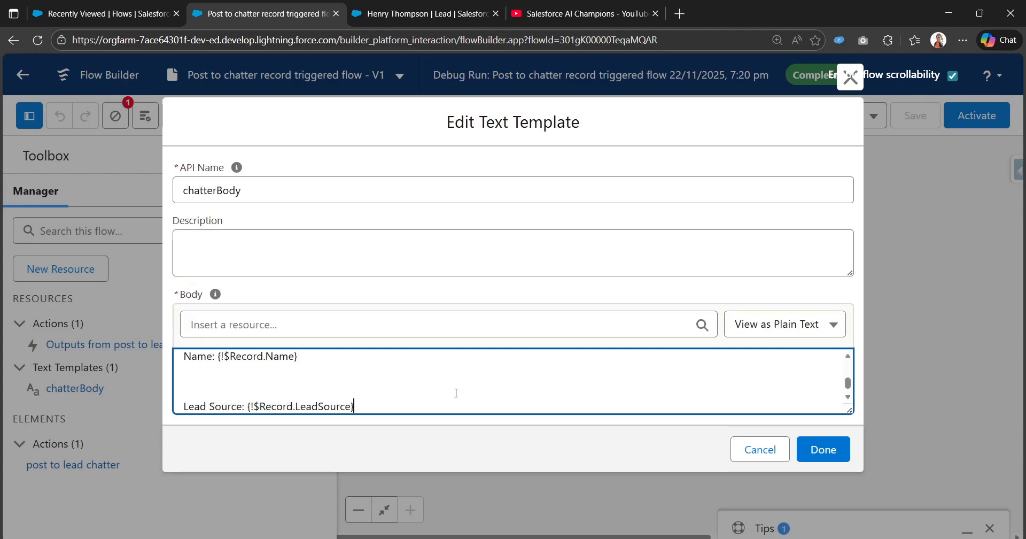
# - Delete the blank lines between the welcome, Name and Lead Source lines and finish the template
pyautogui.scroll(1, 407, 383)
pyautogui.scroll(-1, 376, 394)
pyautogui.click(299, 382)
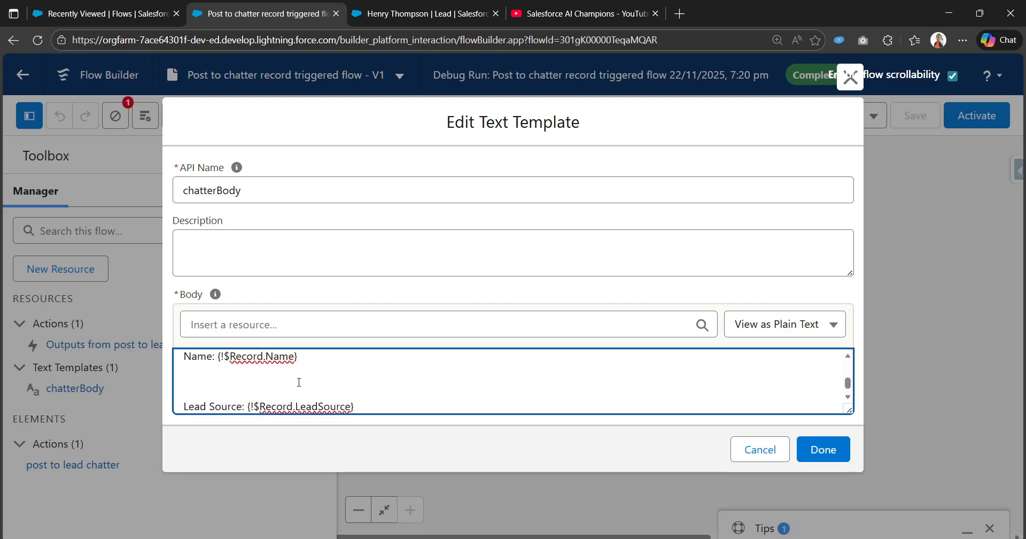
pyautogui.press('Delete')
pyautogui.scroll(2, 300, 383)
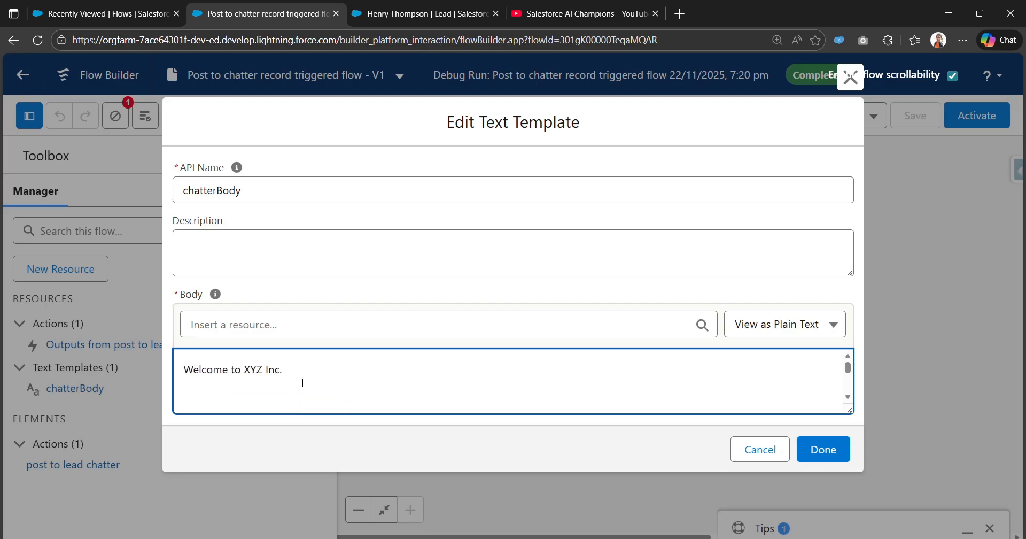
pyautogui.scroll(-1, 302, 383)
pyautogui.scroll(1, 303, 382)
pyautogui.click(283, 397)
pyautogui.press('Delete')
pyautogui.scroll(-1, 283, 399)
pyautogui.click(288, 367)
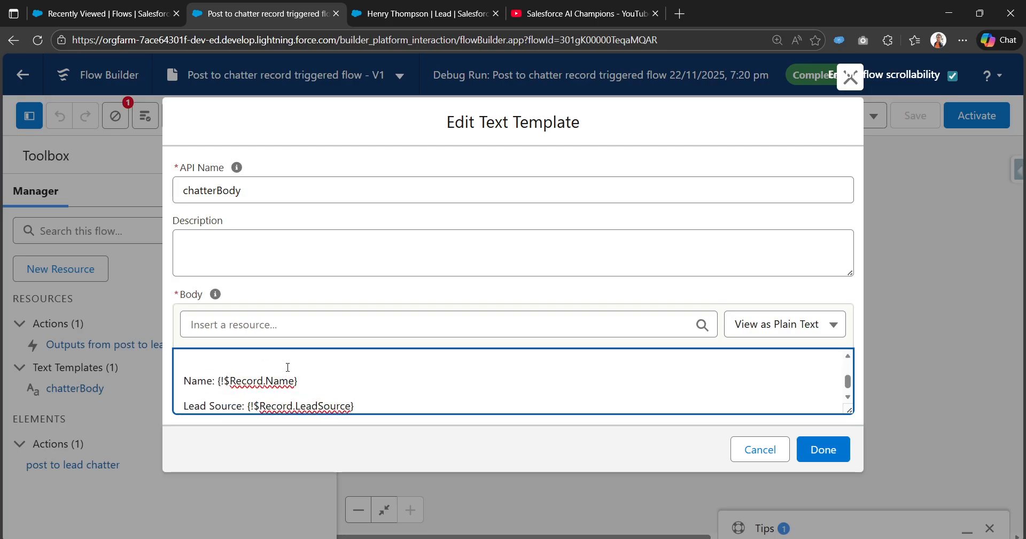
pyautogui.press('BackSpace')
pyautogui.scroll(-1, 385, 376)
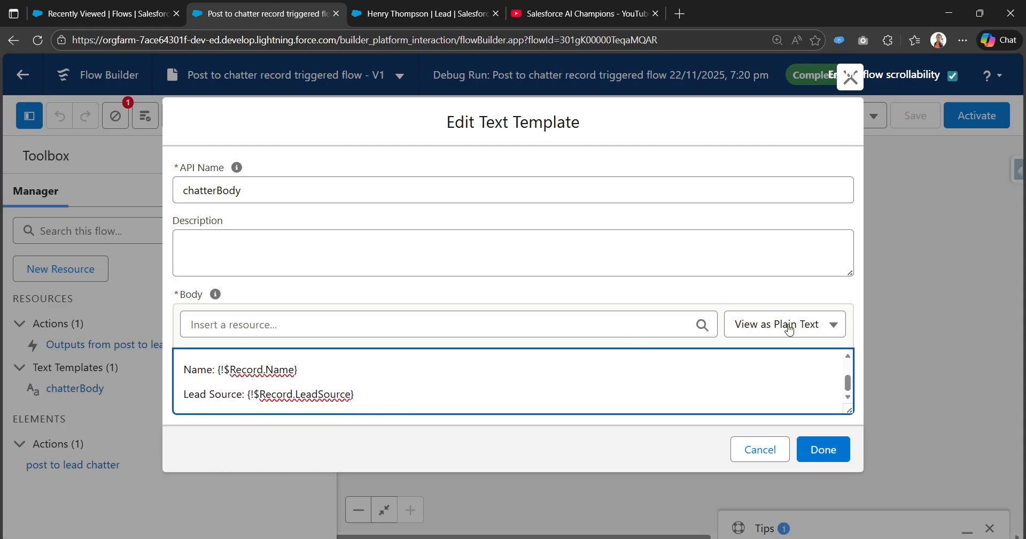
pyautogui.click(840, 450)
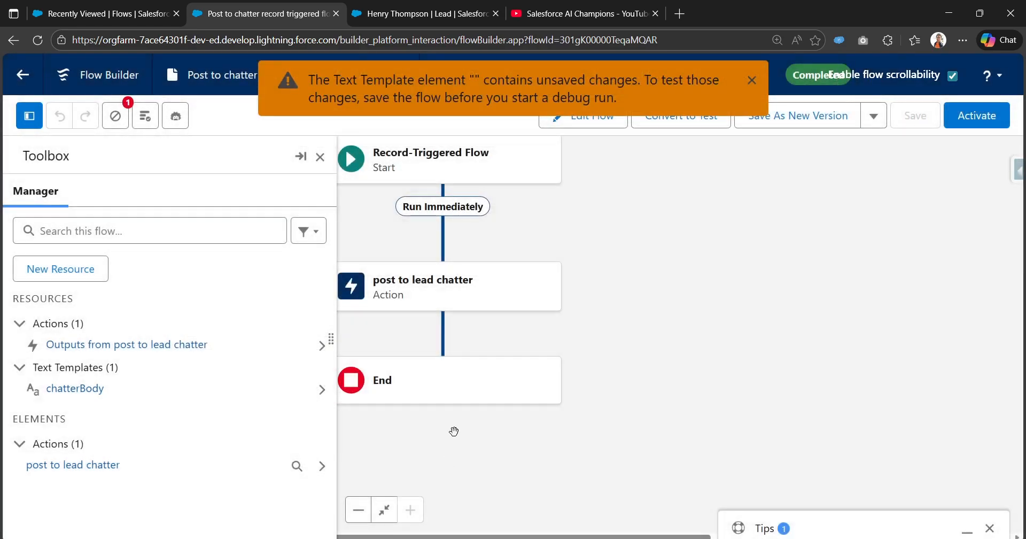
# - Reopen chatterBody from the resources list, apply the changes, and save the flow
pyautogui.click(321, 158)
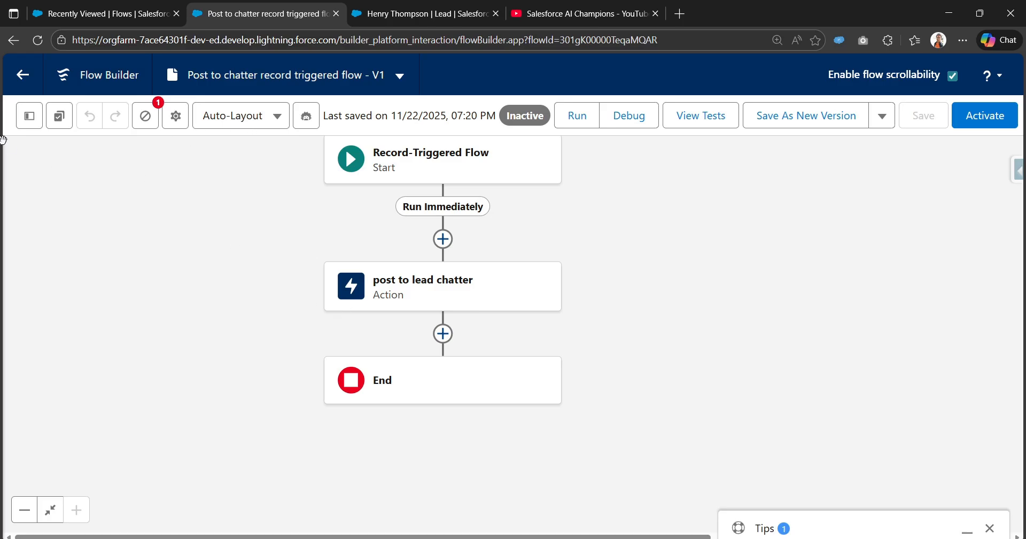
pyautogui.click(30, 115)
pyautogui.doubleClick(76, 388)
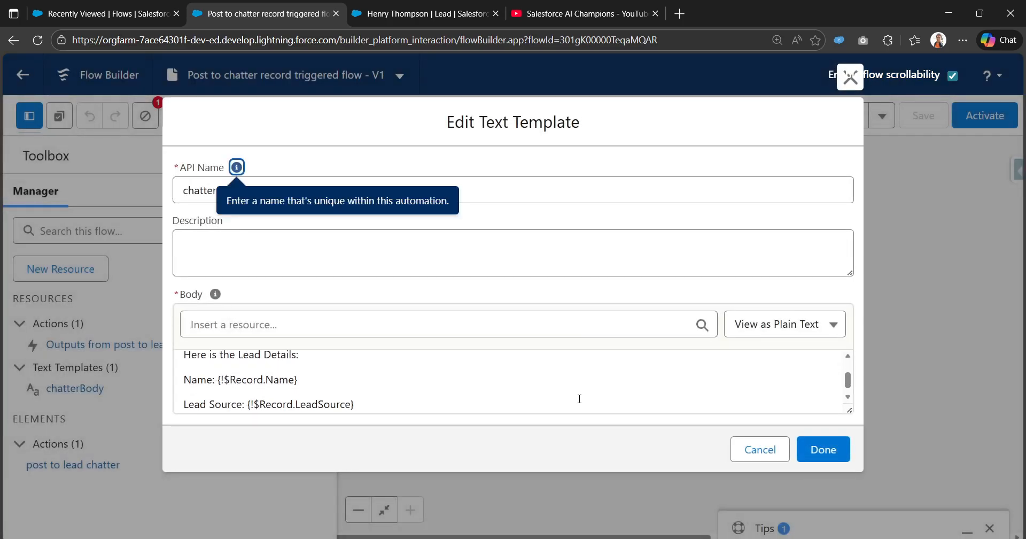
pyautogui.scroll(3, 580, 398)
pyautogui.click(821, 450)
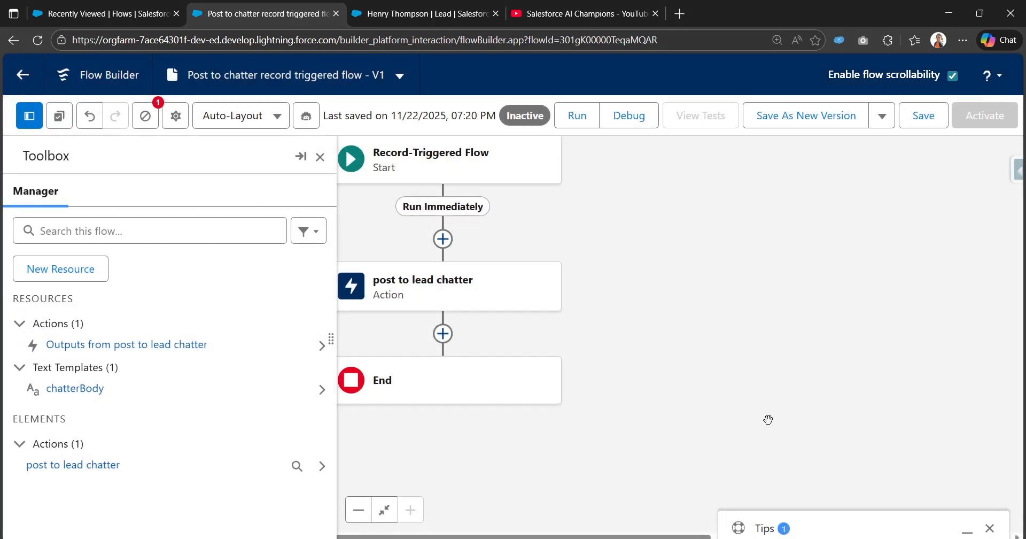
pyautogui.click(929, 126)
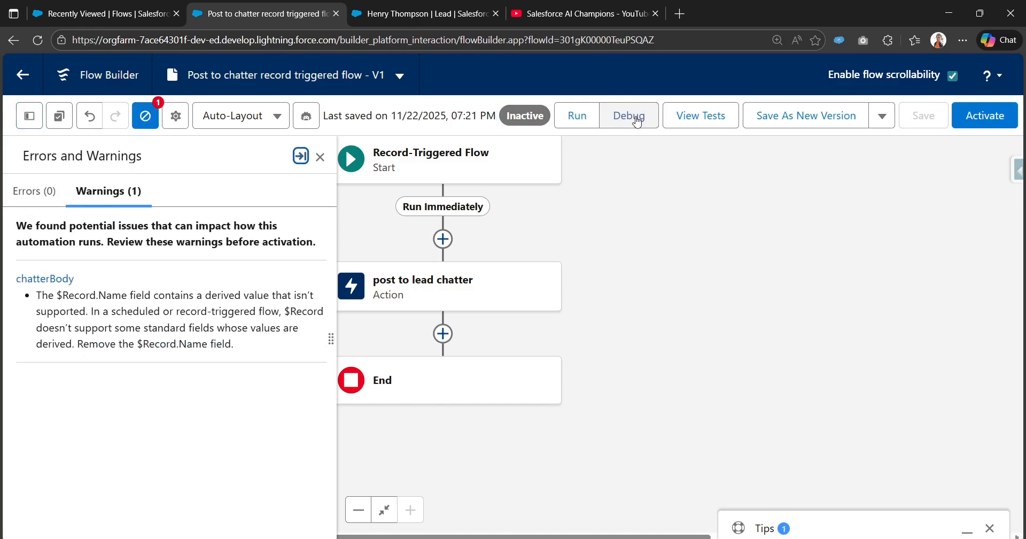
# - Debug the flow again with a sample lead as the triggering record
pyautogui.click(636, 117)
pyautogui.scroll(-3, 188, 356)
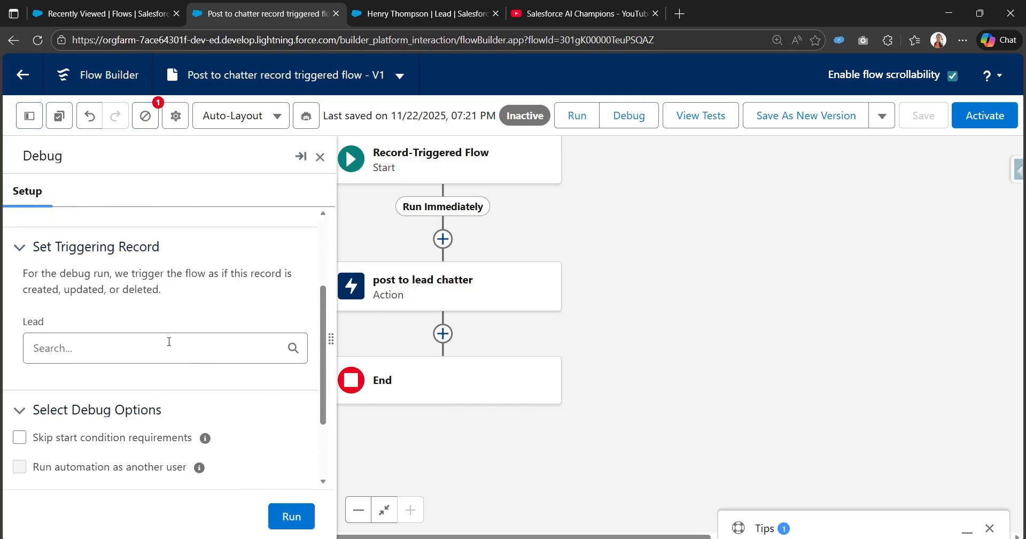
pyautogui.click(161, 350)
pyautogui.click(154, 185)
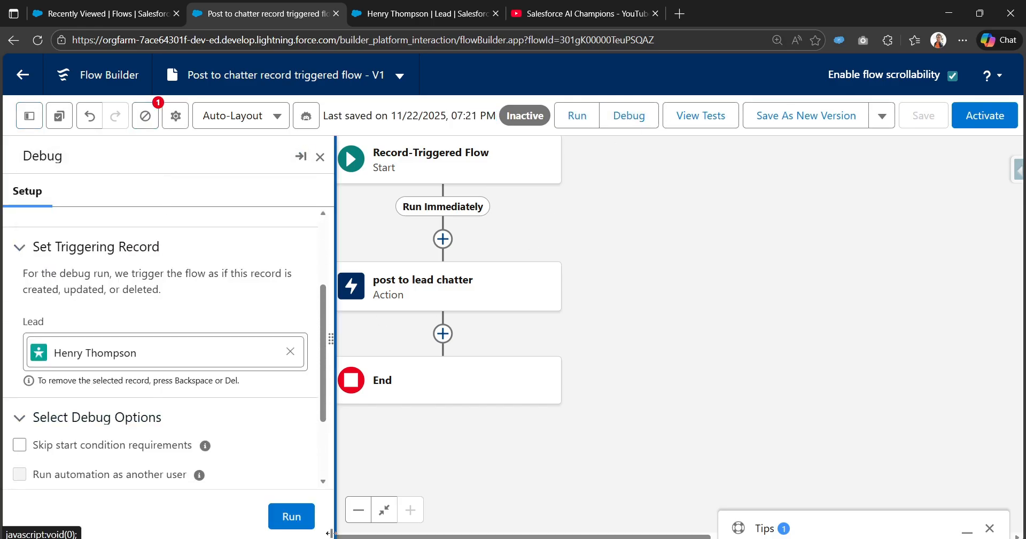
pyautogui.click(299, 526)
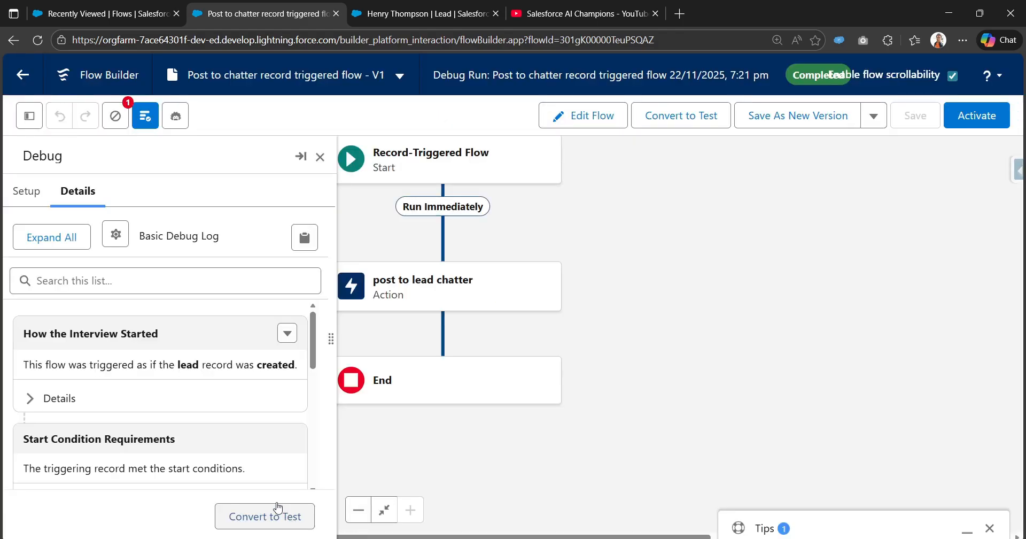
# - Expand the Post to Chatter details and inspect the welcome message text in the log
pyautogui.scroll(-5, 75, 436)
pyautogui.scroll(-3, 46, 421)
pyautogui.scroll(3, 41, 412)
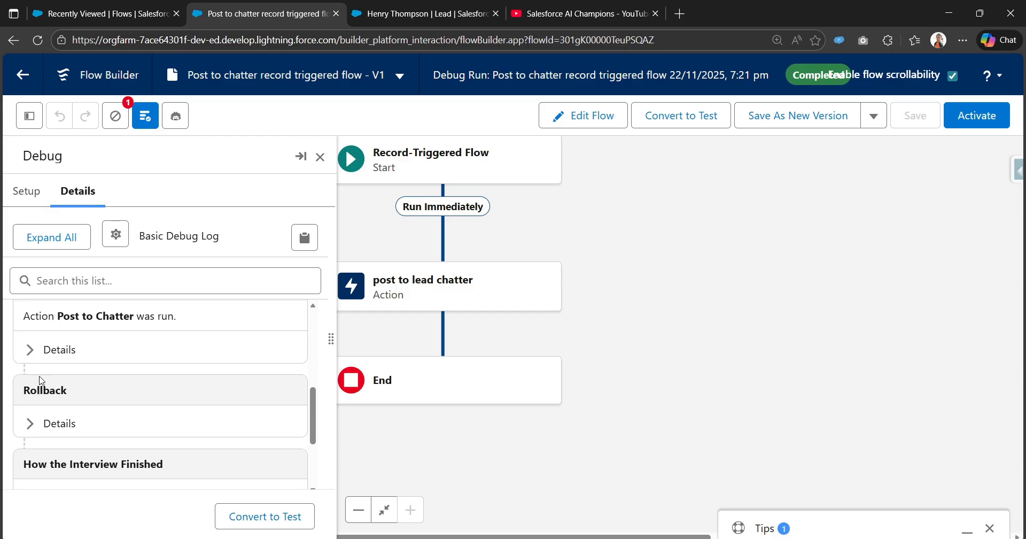
pyautogui.click(47, 348)
pyautogui.scroll(-2, 72, 396)
pyautogui.scroll(-3, 73, 400)
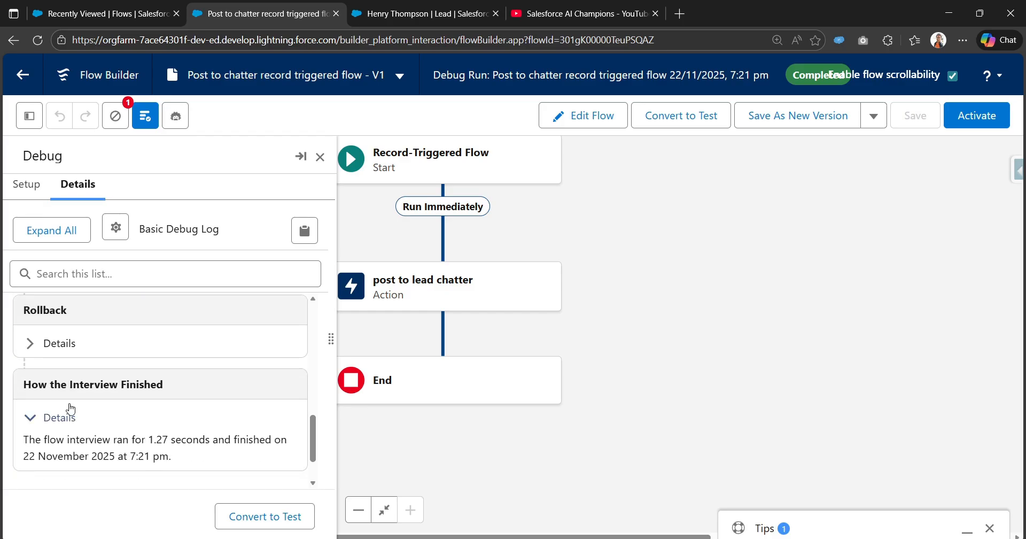
pyautogui.scroll(3, 65, 393)
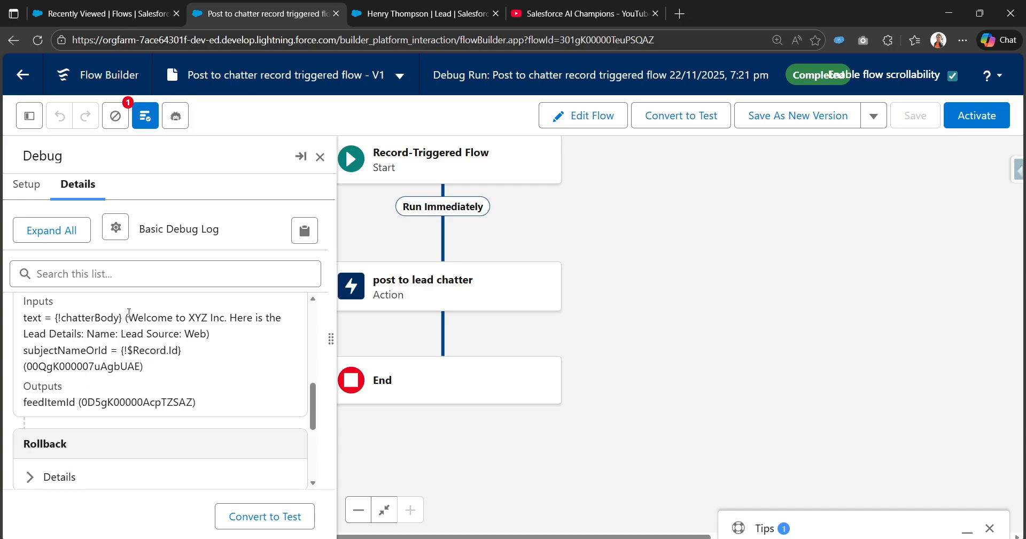
pyautogui.moveTo(129, 312); pyautogui.dragTo(207, 346)
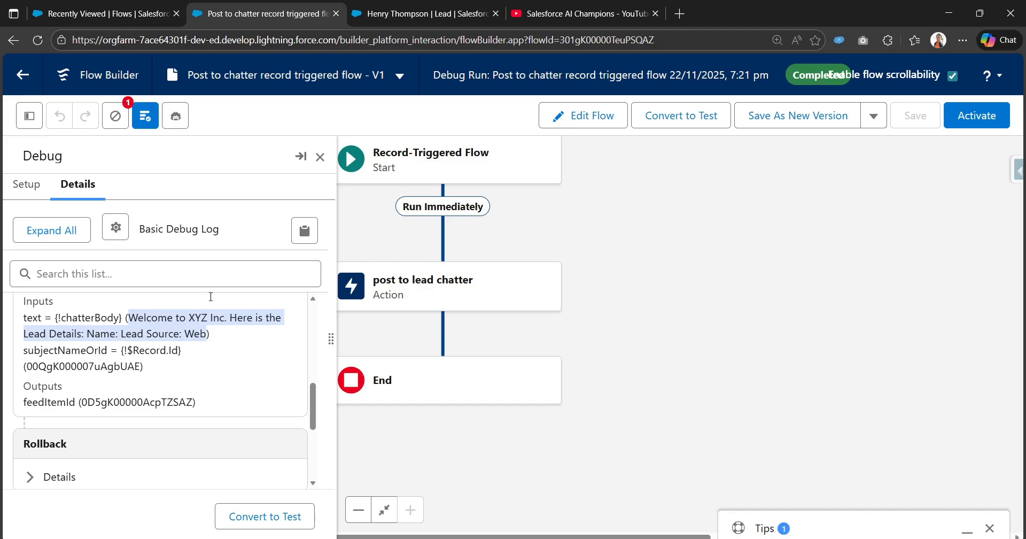
# - Read the $Record.Name warning under Errors and Warnings, then return to editing the flow
pyautogui.click(319, 158)
pyautogui.click(115, 115)
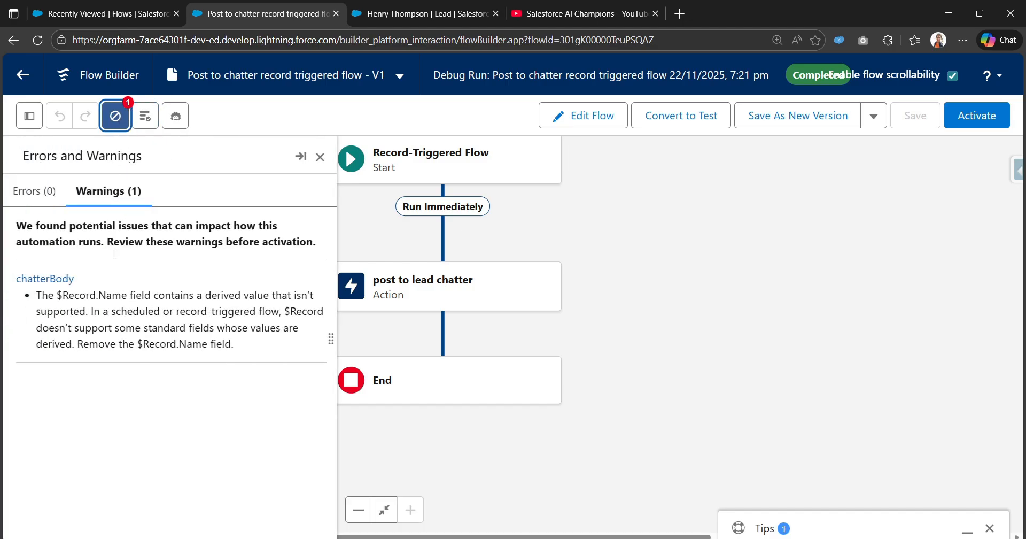
pyautogui.click(321, 157)
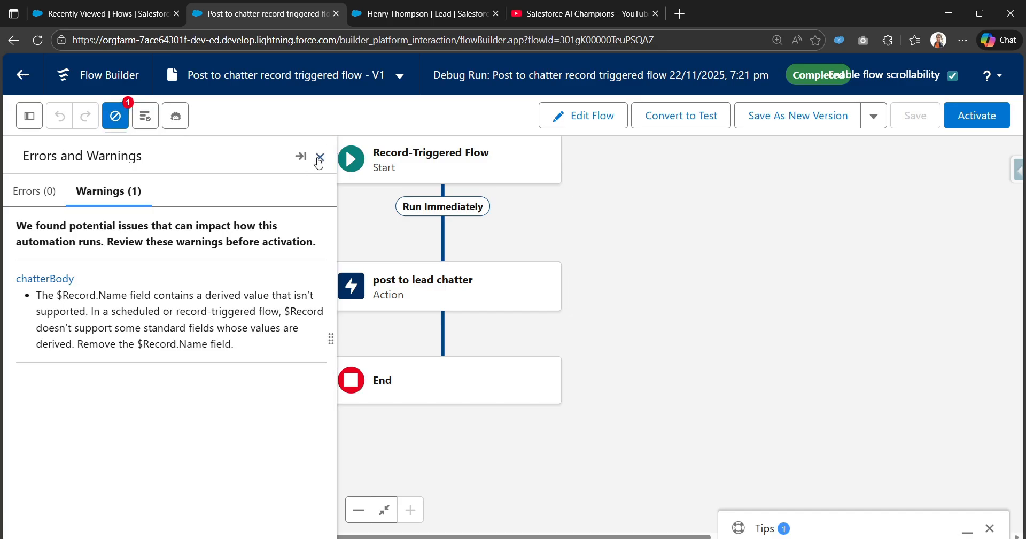
pyautogui.click(584, 116)
pyautogui.click(30, 115)
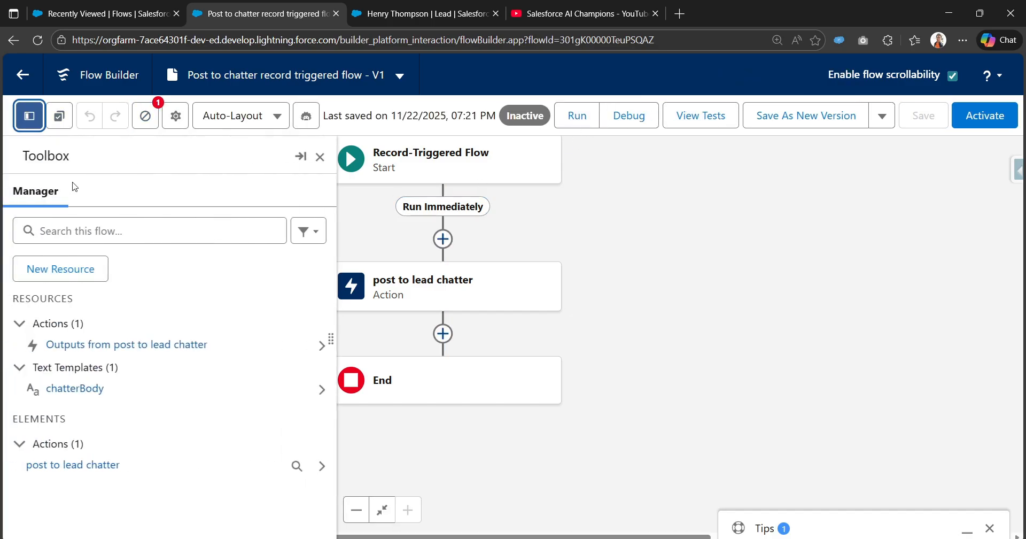
# - Replace {!$Record.Name} in chatterBody's Name line with the triggering Lead's First Name
pyautogui.click(85, 395)
pyautogui.scroll(-2, 321, 374)
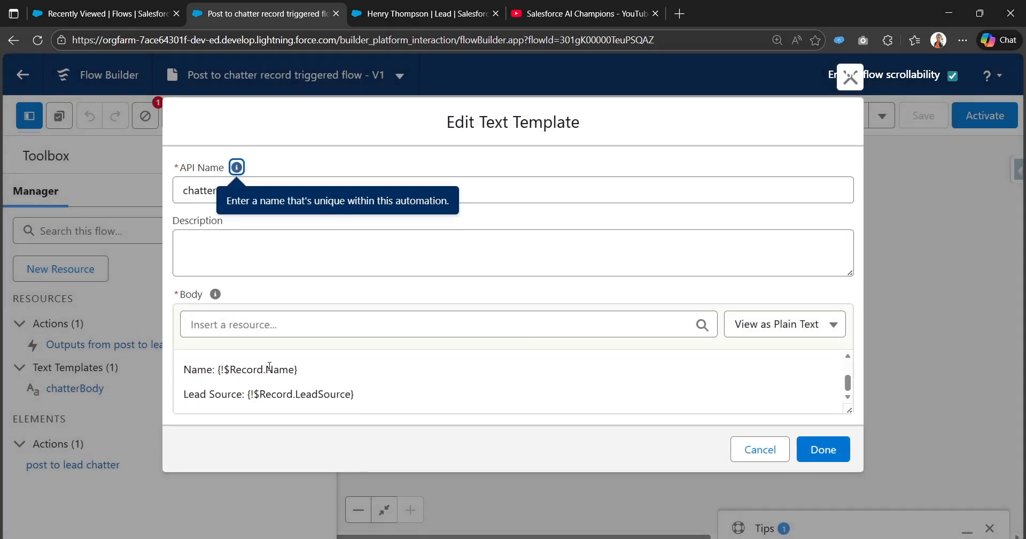
pyautogui.click(301, 369)
pyautogui.press('BackSpace')
pyautogui.press('BackSpace')
pyautogui.press('BackSpace')
pyautogui.press('BackSpace')
pyautogui.press('BackSpace')
pyautogui.press('BackSpace')
pyautogui.press('BackSpace')
pyautogui.press('BackSpace')
pyautogui.press('BackSpace')
pyautogui.press('BackSpace')
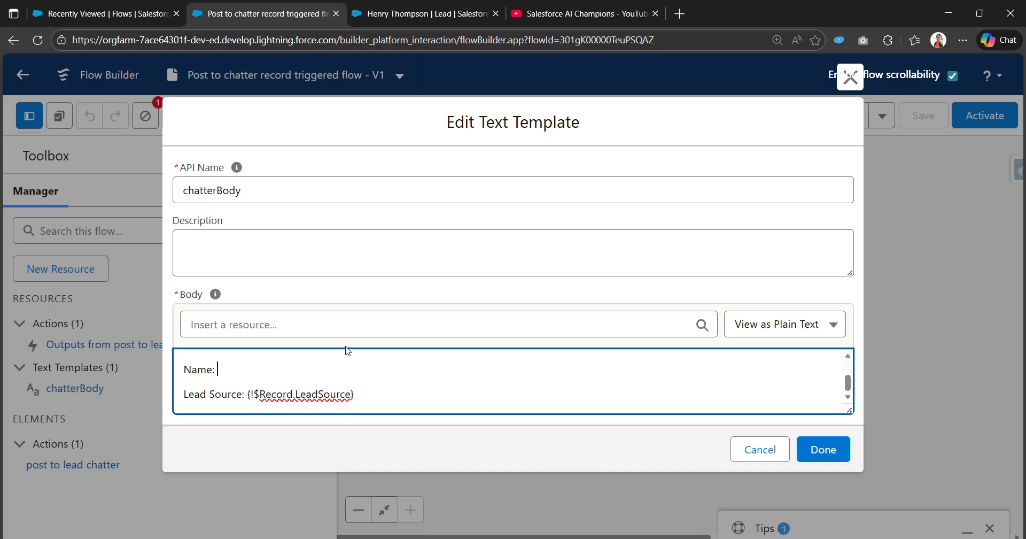
pyautogui.click(360, 326)
pyautogui.write('trigg')
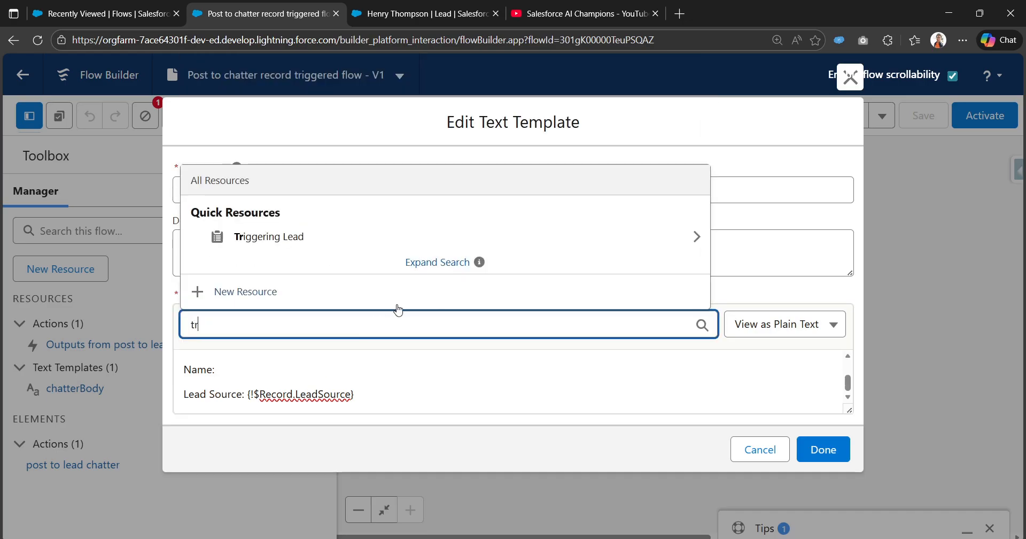
pyautogui.click(413, 237)
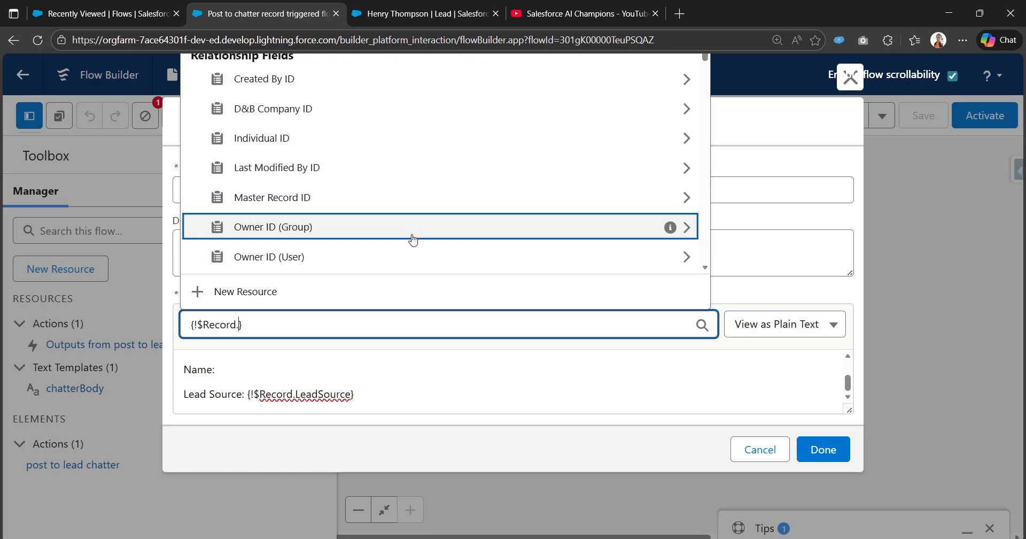
pyautogui.write('Na')
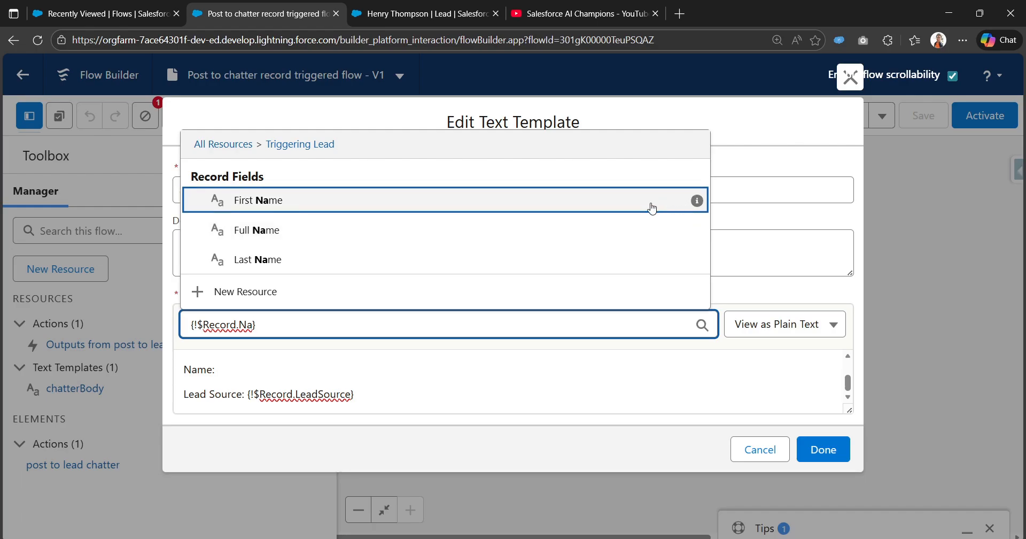
pyautogui.click(652, 208)
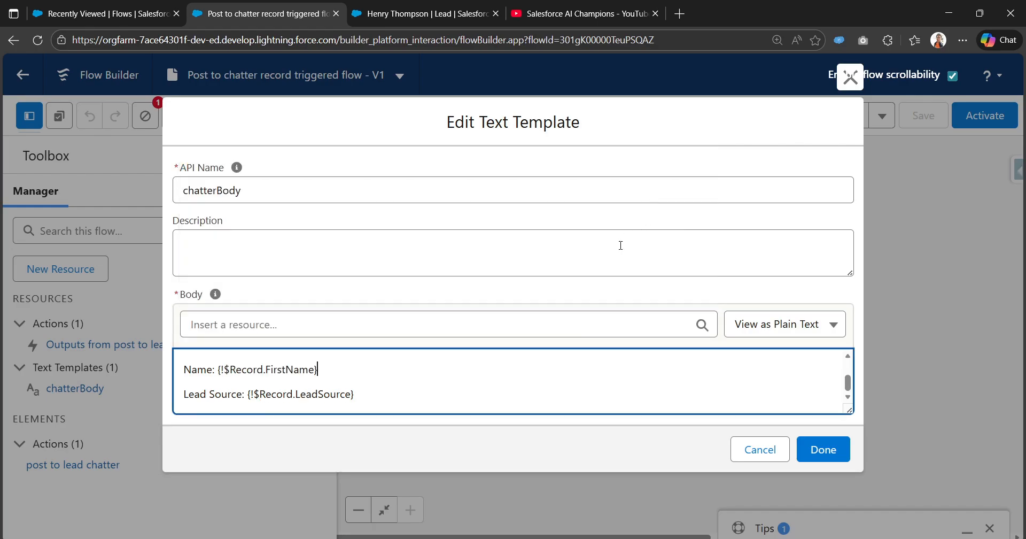
pyautogui.click(819, 448)
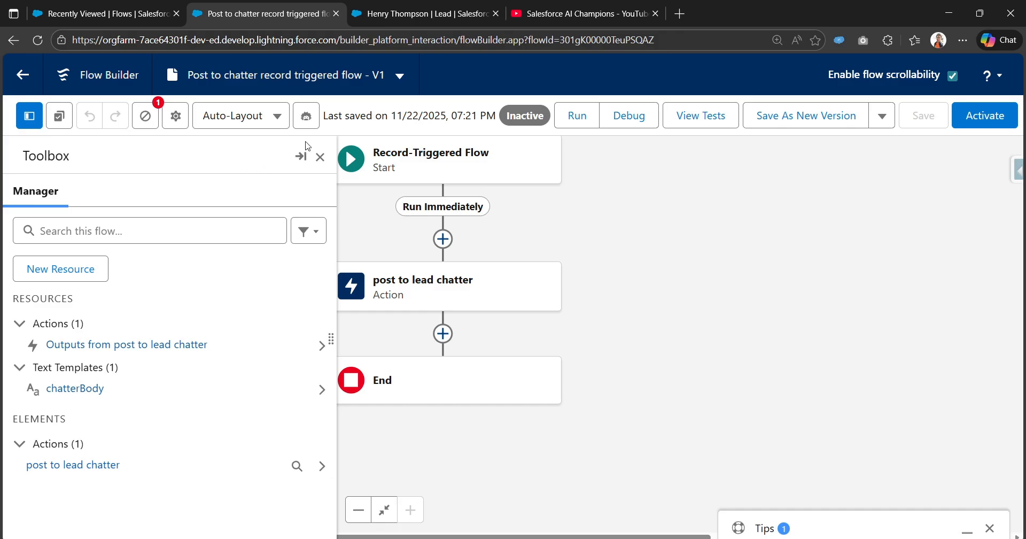
# - Save the flow as a new version
pyautogui.click(319, 157)
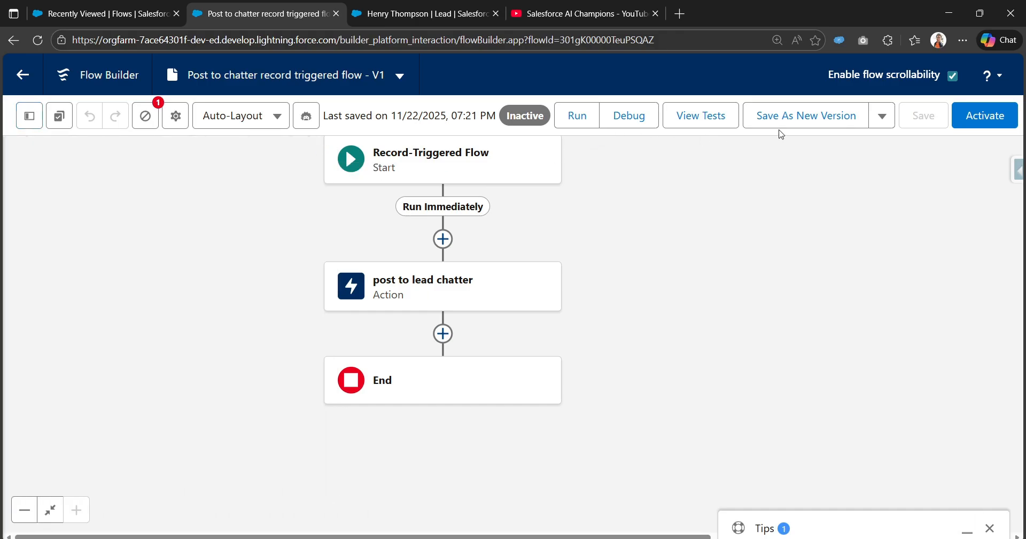
pyautogui.click(813, 121)
pyautogui.click(827, 435)
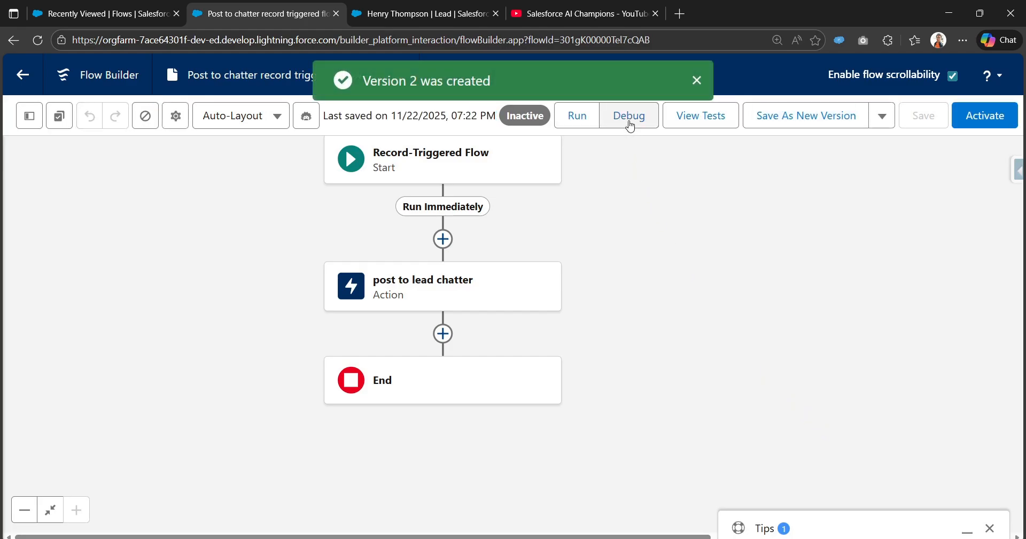
# - Debug version 2 with an existing lead as the triggering record
pyautogui.click(629, 122)
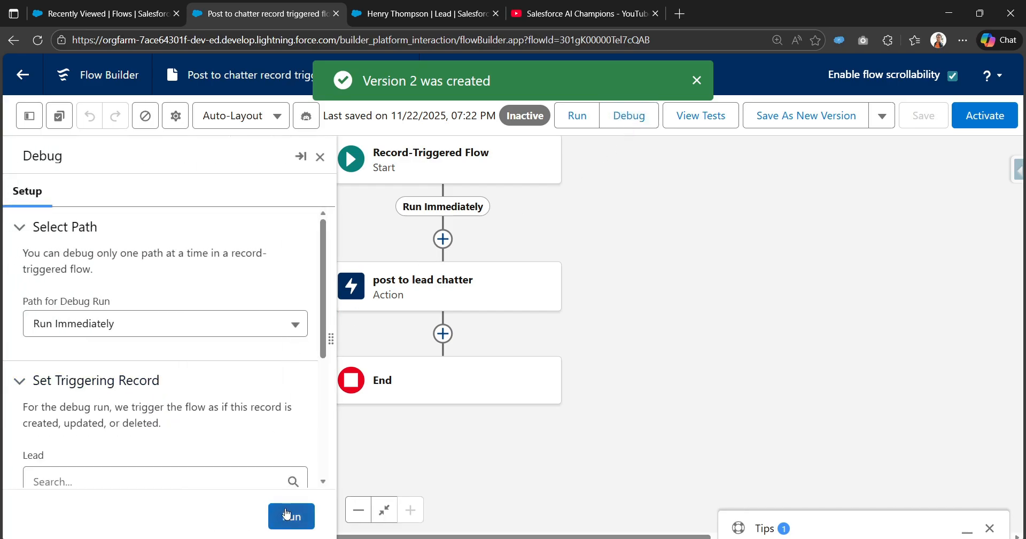
pyautogui.click(236, 472)
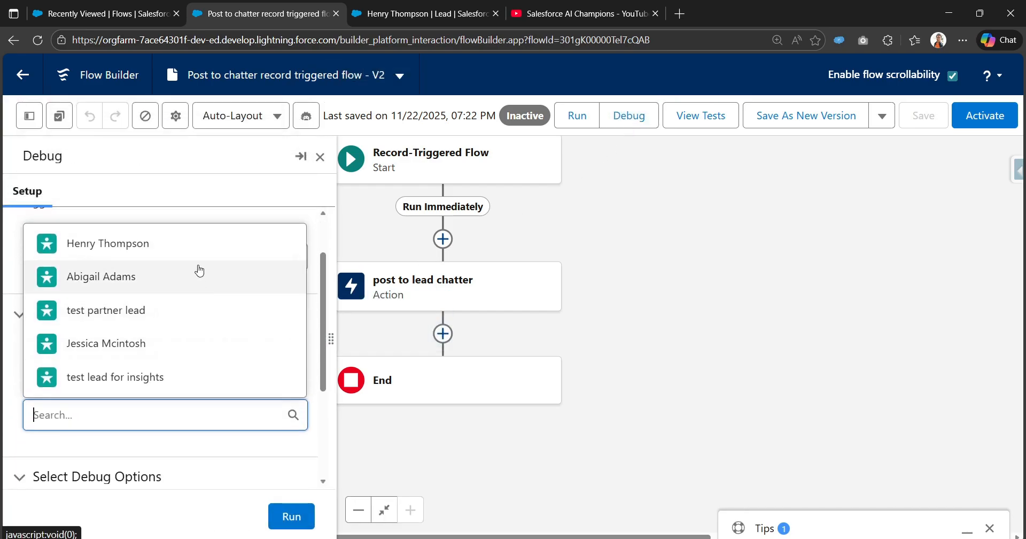
pyautogui.click(201, 251)
pyautogui.click(305, 521)
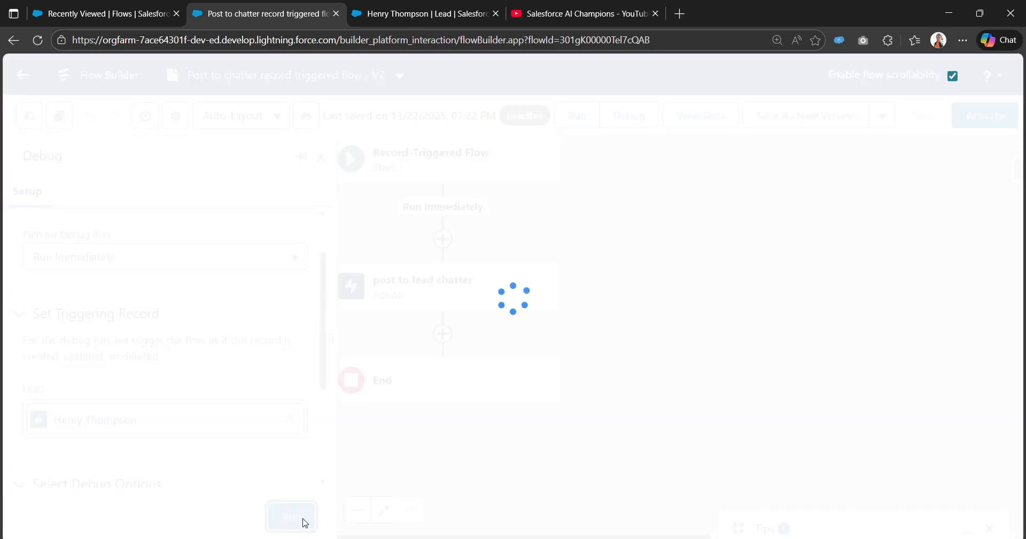
# - Expand the Post to Chatter details and confirm the text shows the first name and Lead Source: Web
pyautogui.scroll(-10, 18, 445)
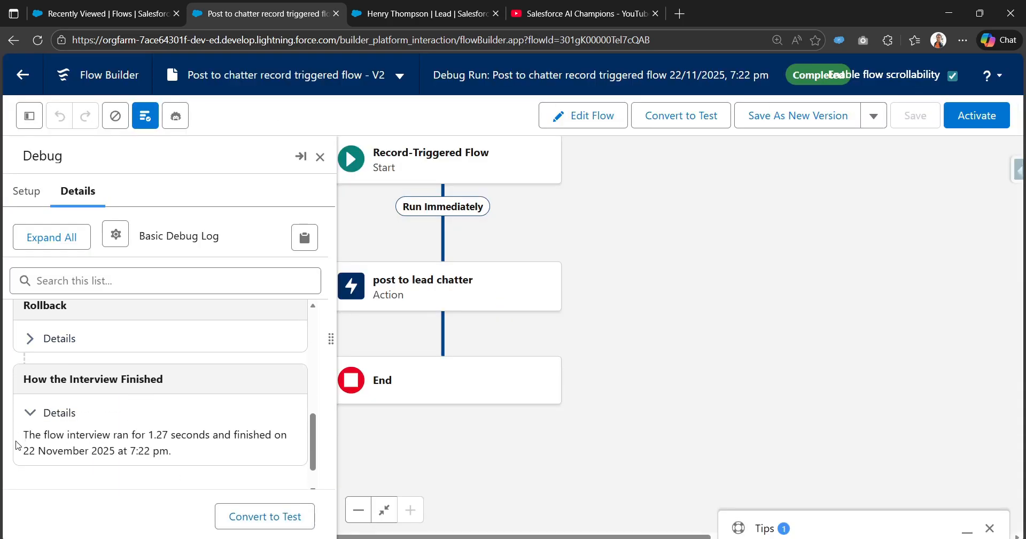
pyautogui.scroll(2, 18, 445)
pyautogui.click(30, 420)
pyautogui.scroll(-3, 30, 421)
pyautogui.scroll(3, 29, 374)
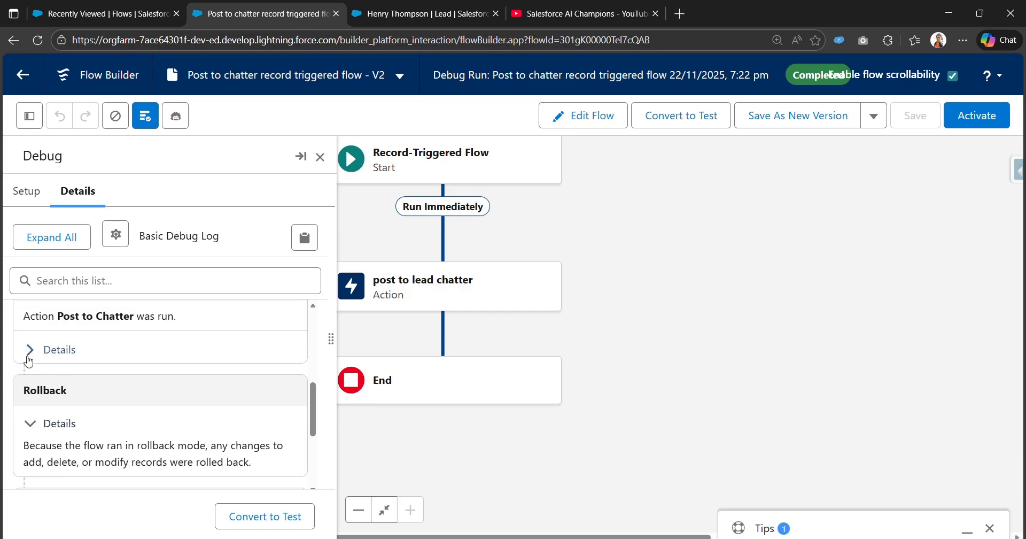
pyautogui.click(29, 359)
pyautogui.scroll(-1, 86, 422)
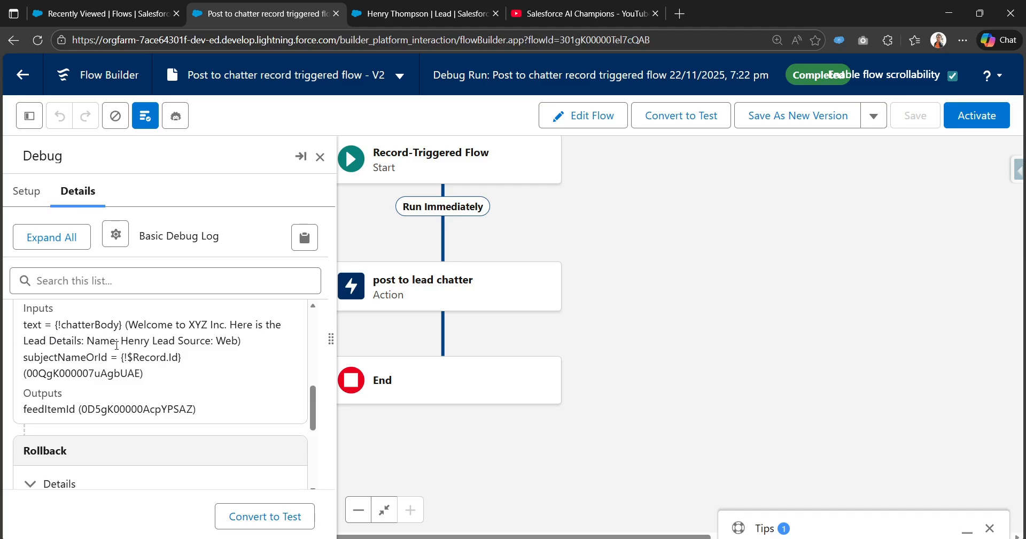
pyautogui.moveTo(117, 342); pyautogui.dragTo(245, 350)
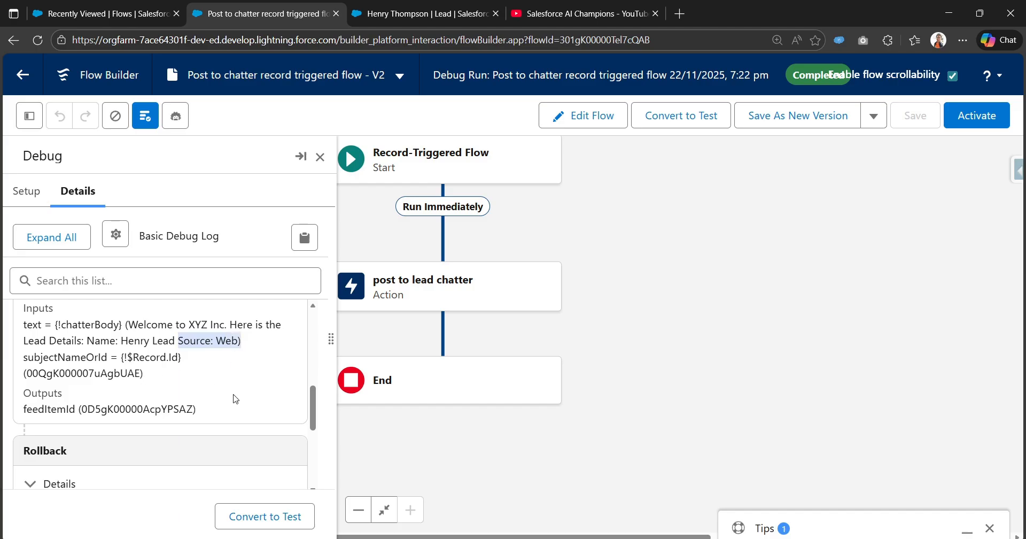
# - Activate flow version 2, close the Debug panel, and open the Recently Viewed Leads list
pyautogui.click(952, 119)
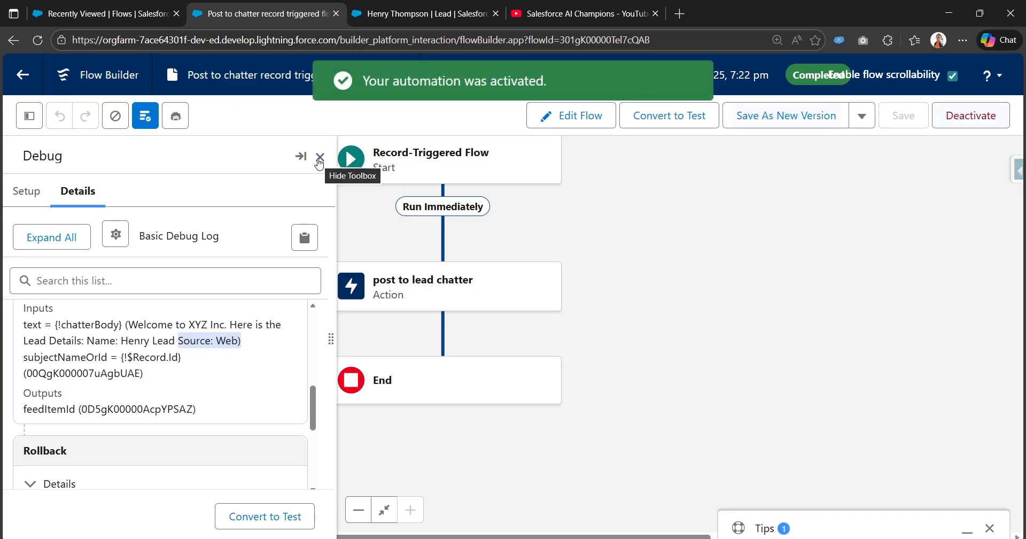
pyautogui.click(319, 158)
pyautogui.click(137, 5)
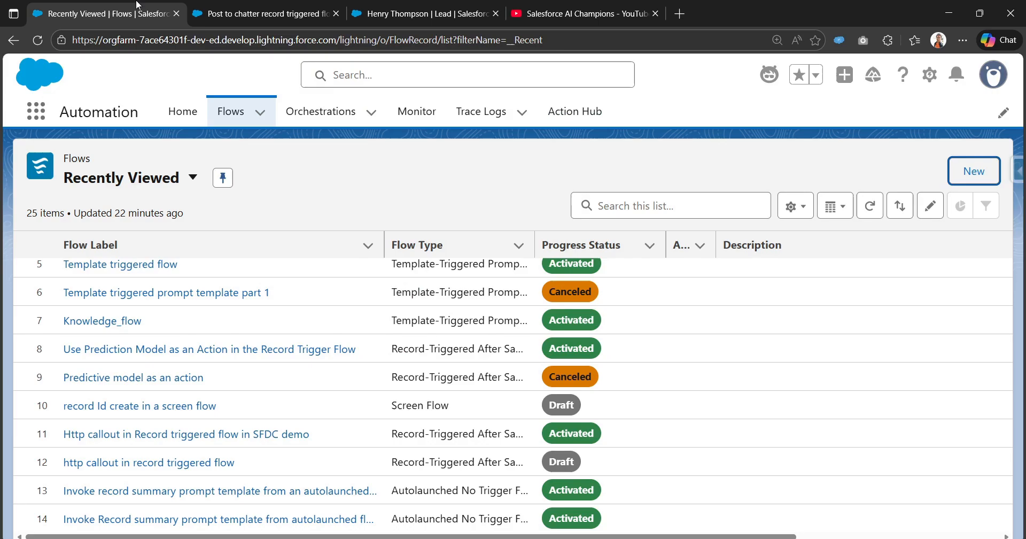
pyautogui.click(382, 16)
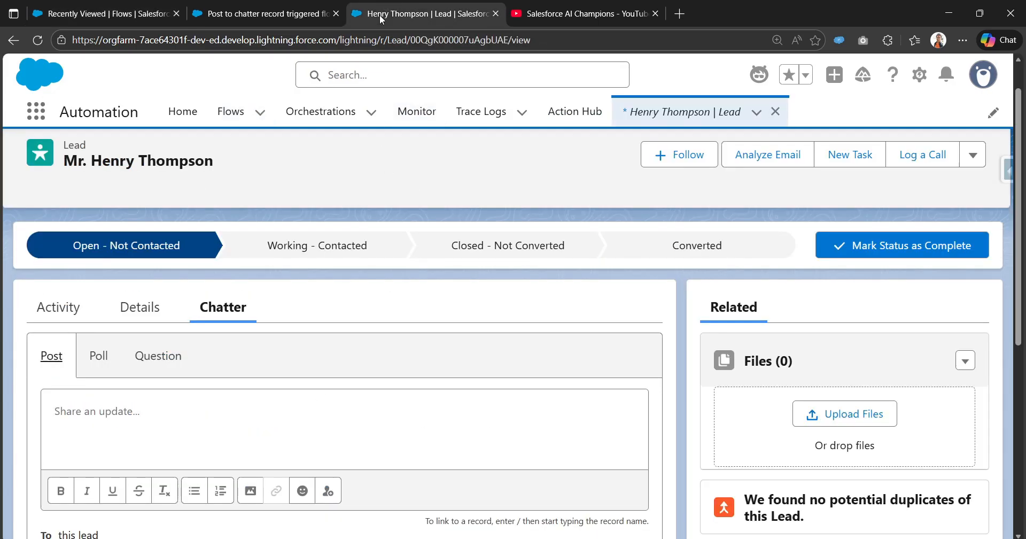
pyautogui.click(683, 113)
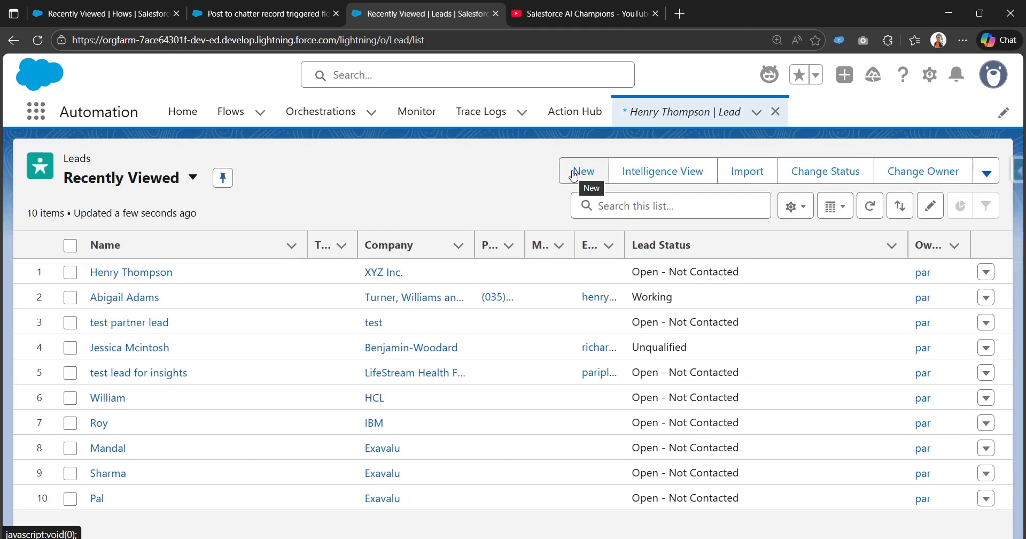
# - Start a new lead using the Web Leads record type
pyautogui.click(573, 175)
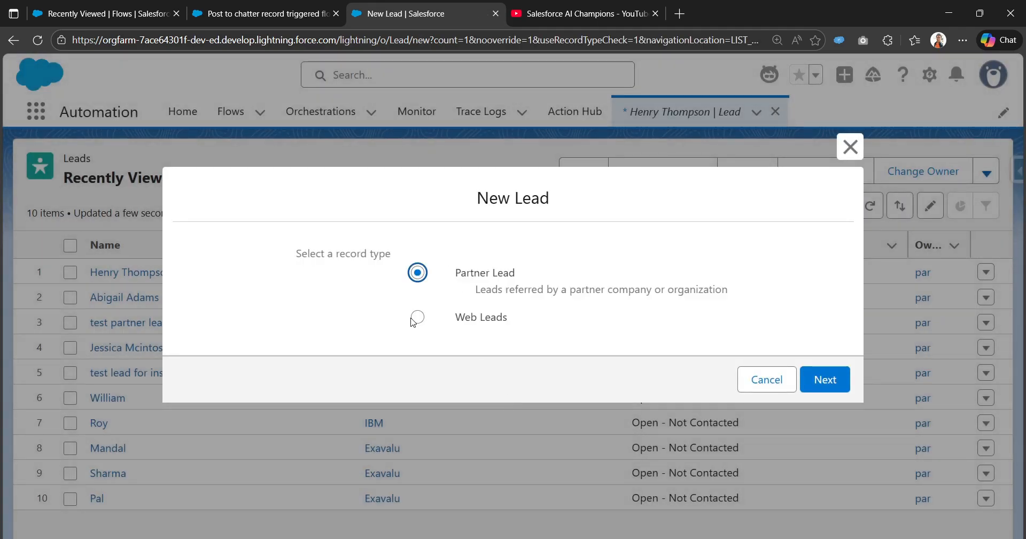
pyautogui.click(416, 319)
pyautogui.moveTo(452, 314); pyautogui.dragTo(542, 321)
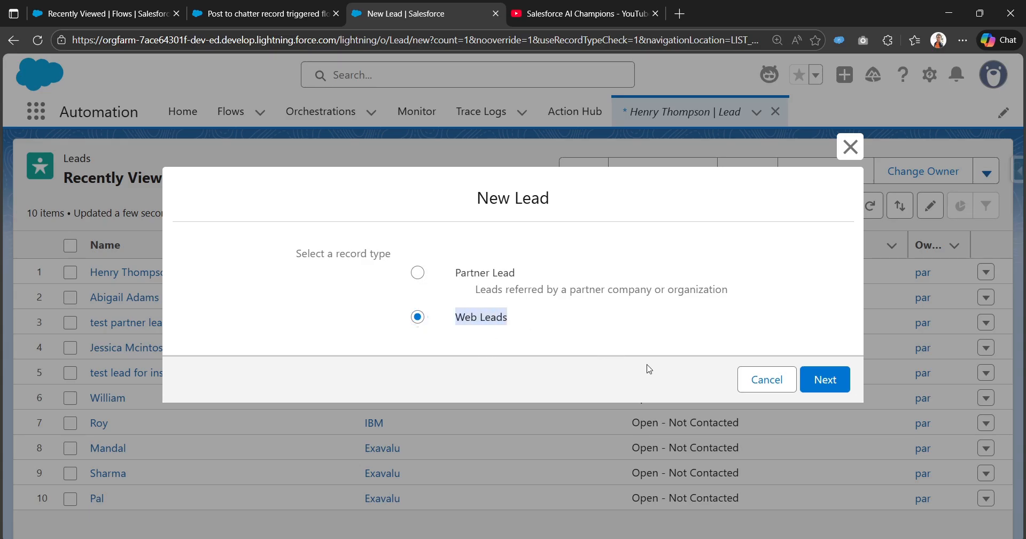
pyautogui.click(701, 321)
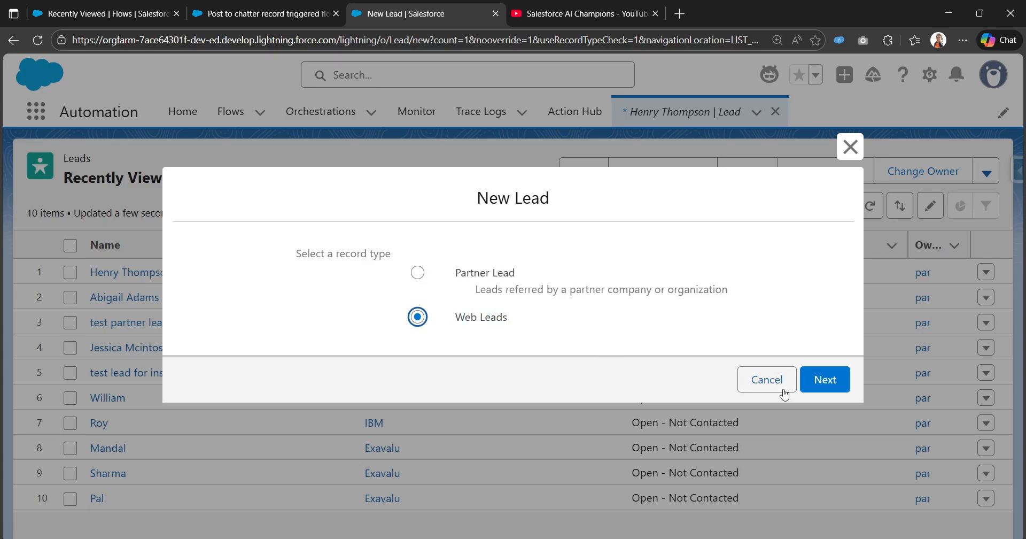
pyautogui.click(825, 380)
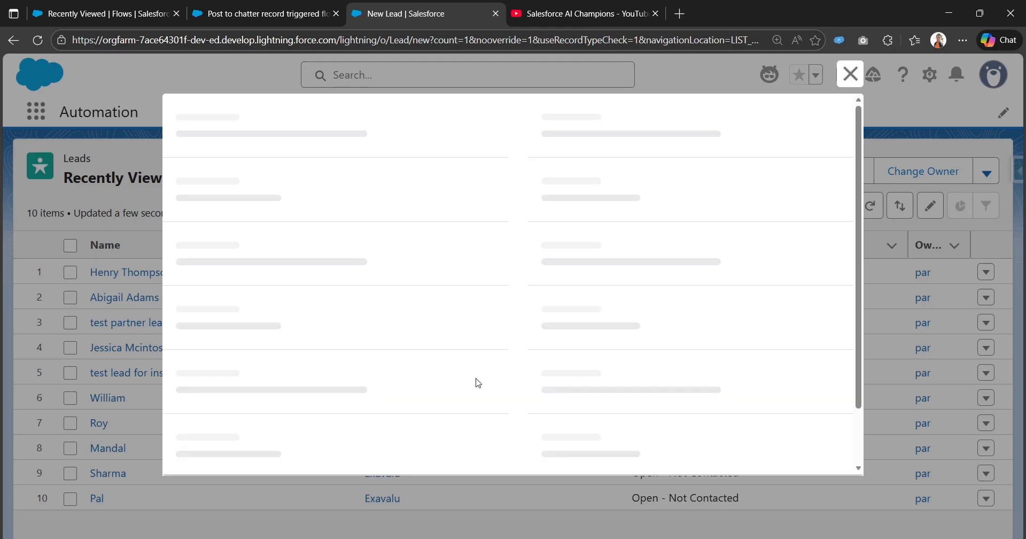
# - Enter salutation Mr., the lead's first and last name, and company XYZ Inc
pyautogui.click(406, 255)
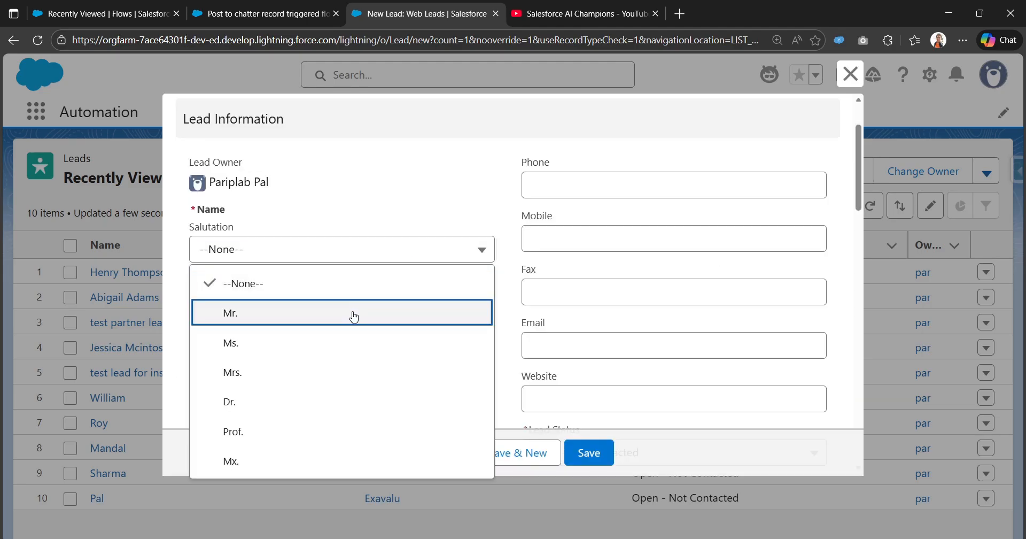
pyautogui.click(351, 314)
pyautogui.click(357, 297)
pyautogui.write('Jac')
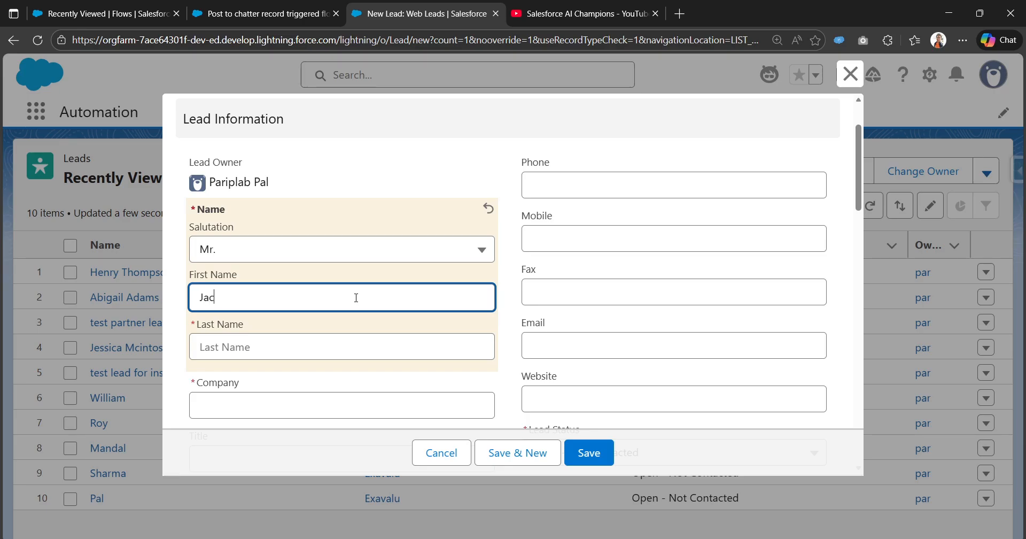
pyautogui.write('k')
pyautogui.press('Tab')
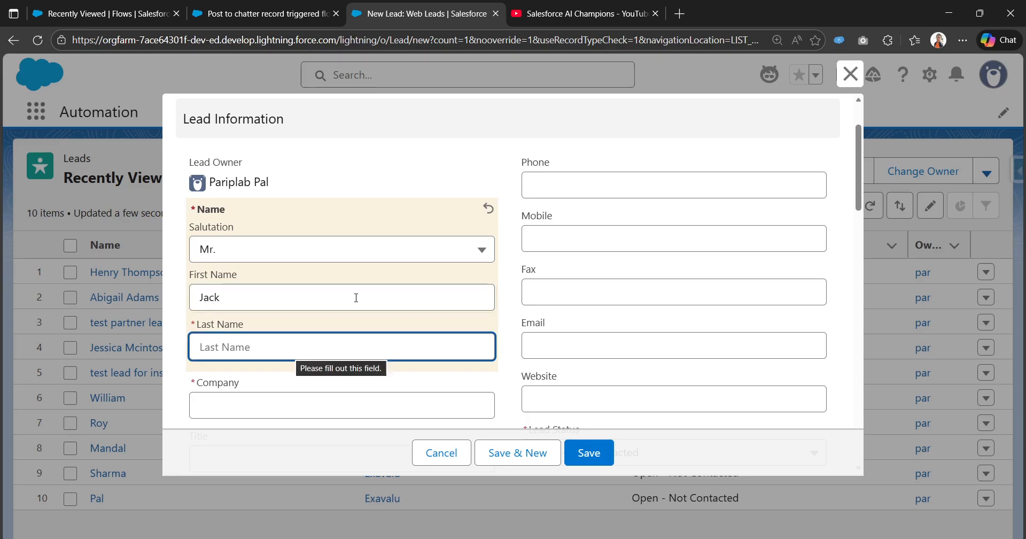
pyautogui.write('Thomposon')
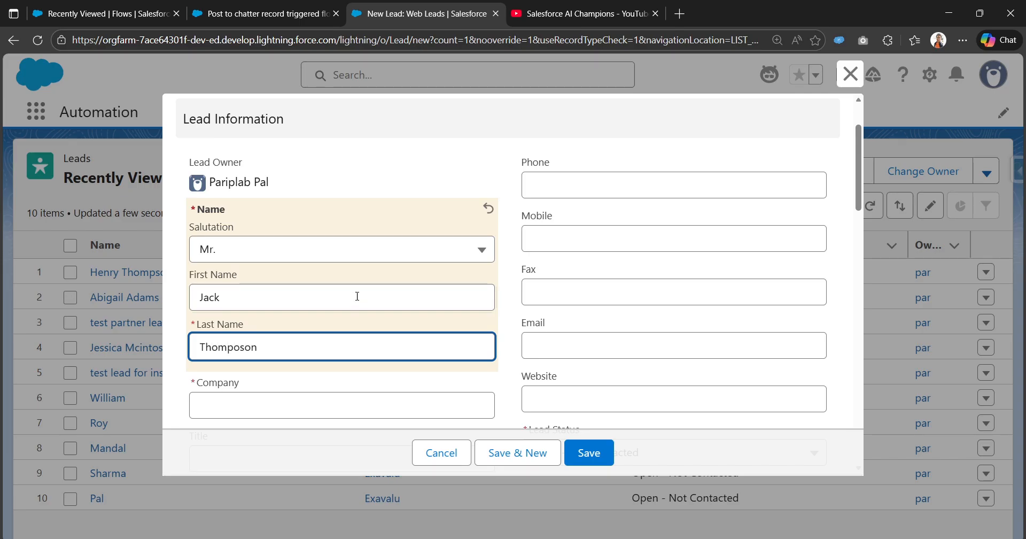
pyautogui.press('BackSpace')
pyautogui.rightClick(240, 349)
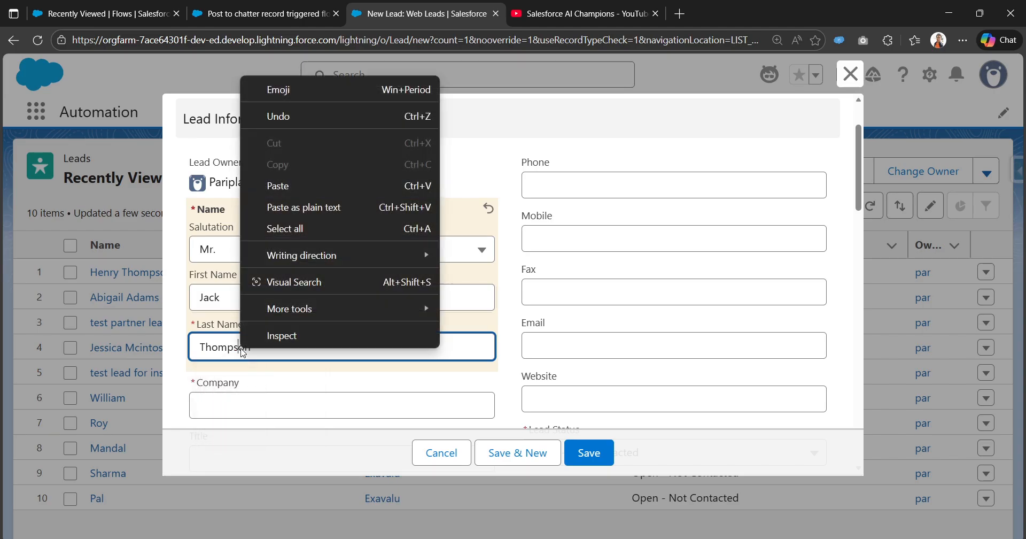
pyautogui.click(227, 384)
pyautogui.scroll(-1, 238, 374)
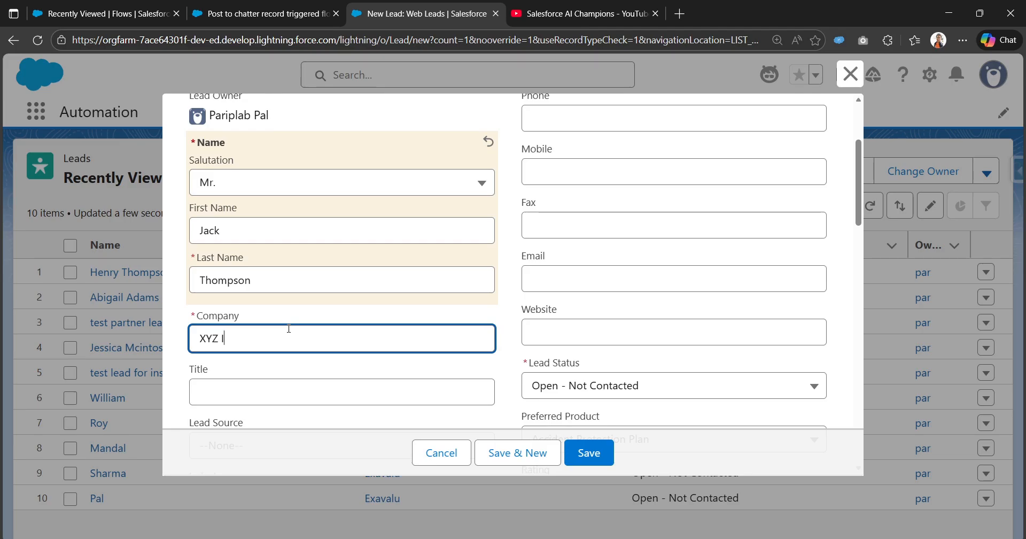
pyautogui.write('XYZ Inc.')
pyautogui.scroll(-3, 280, 336)
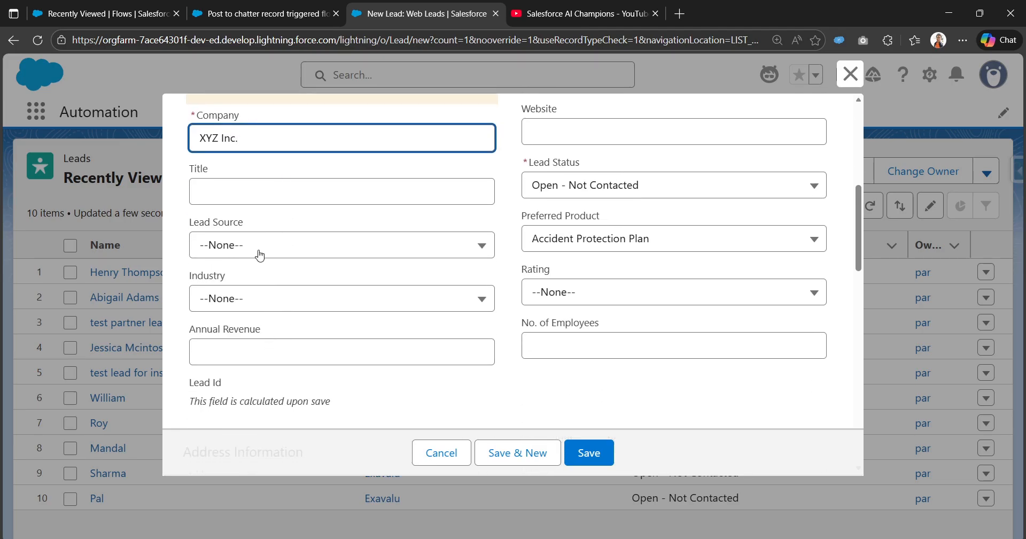
# - Set Lead Source to Web, Industry to Chemicals, Annual Revenue to 50000, and save the lead
pyautogui.click(259, 256)
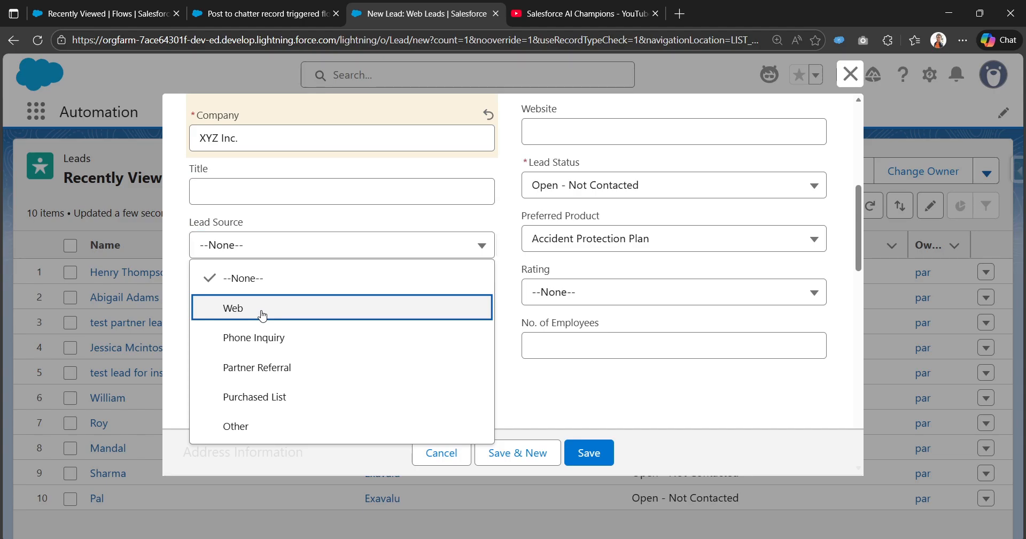
pyautogui.click(264, 316)
pyautogui.click(277, 306)
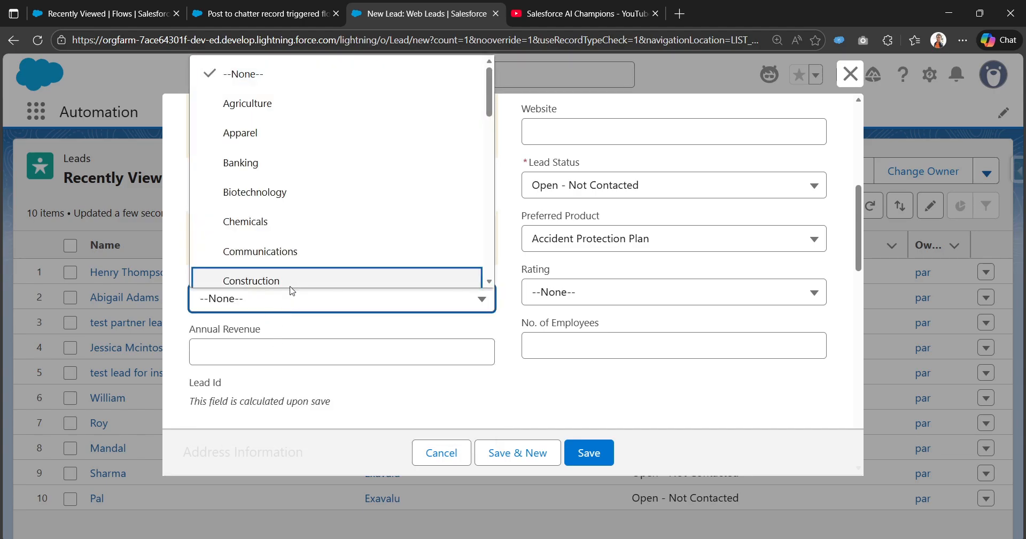
pyautogui.click(313, 231)
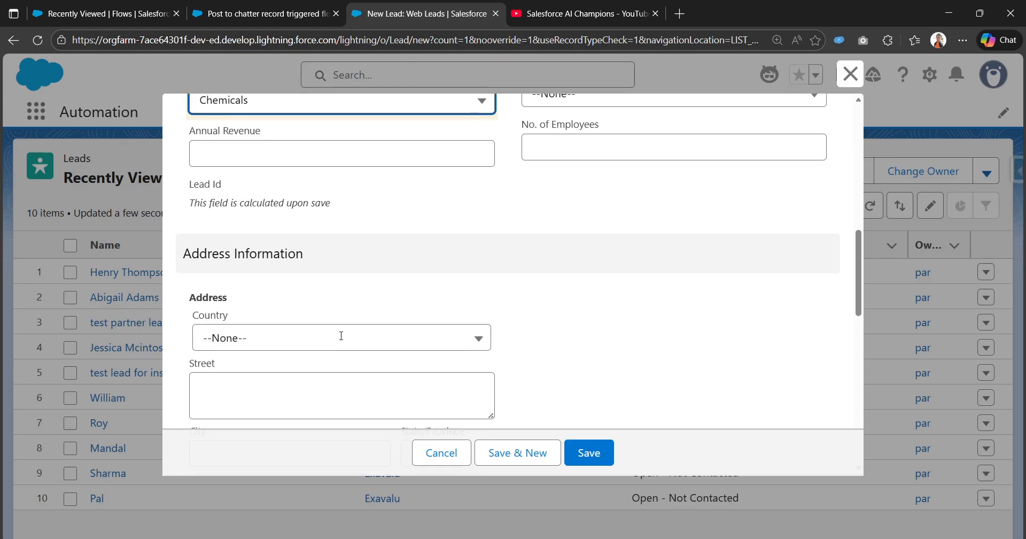
pyautogui.scroll(2, 334, 321)
pyautogui.click(330, 293)
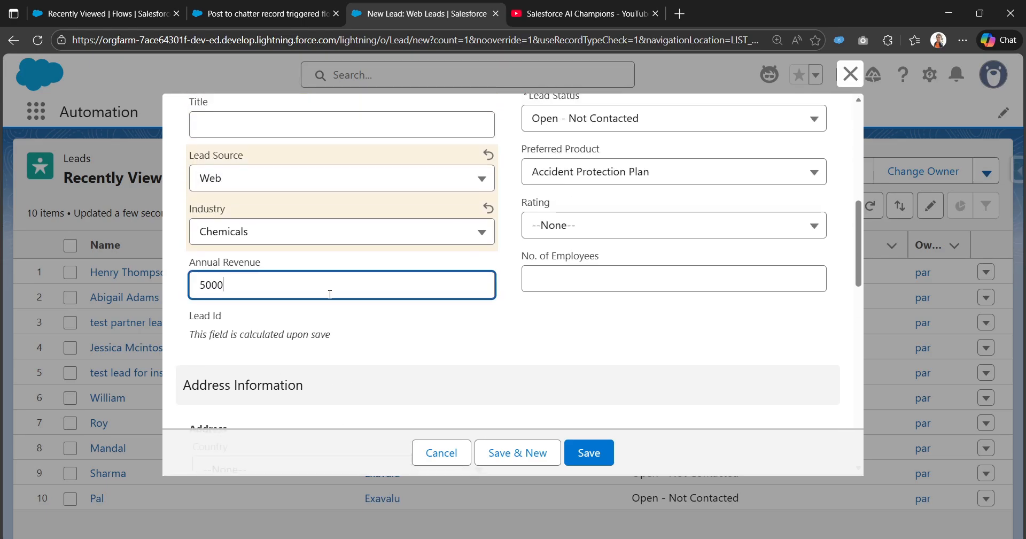
pyautogui.write('50000')
pyautogui.click(482, 345)
pyautogui.scroll(6, 485, 343)
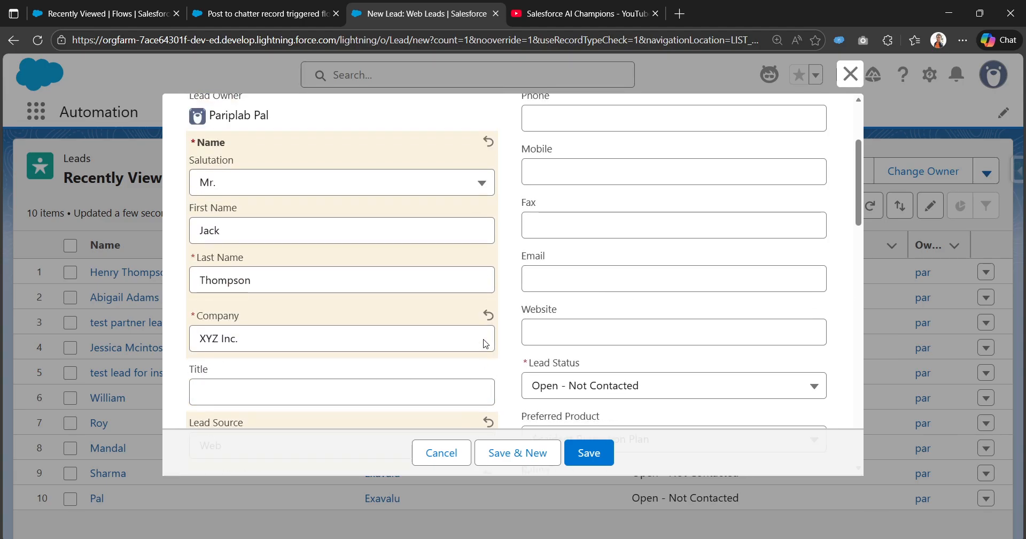
pyautogui.scroll(-15, 484, 344)
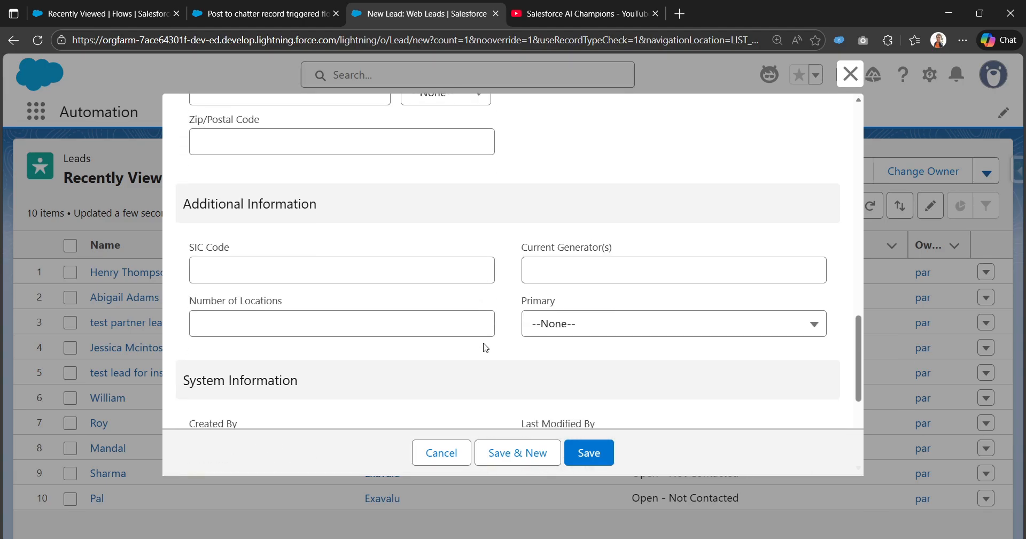
pyautogui.click(595, 453)
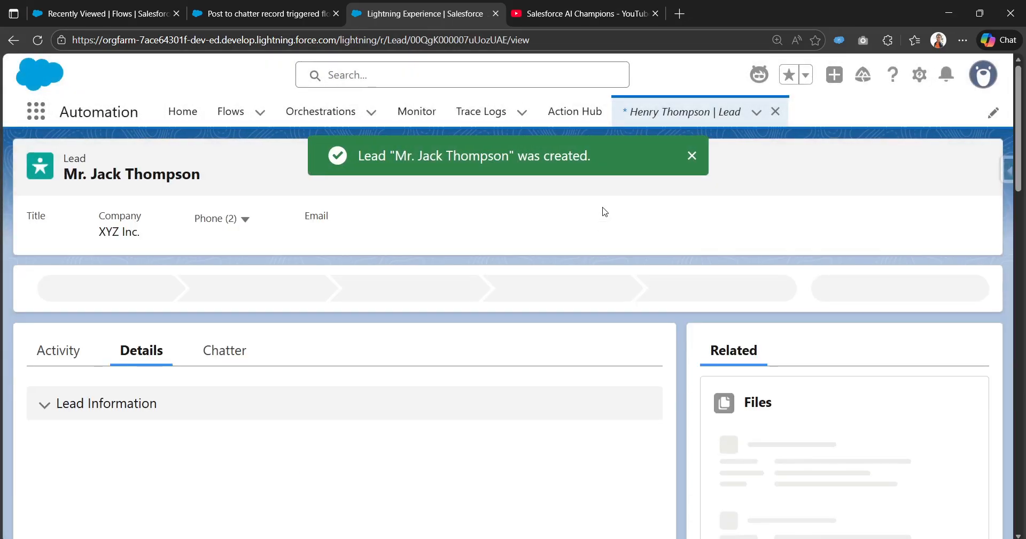
# - Open the new lead's Chatter feed and read the welcome post with the first name and Lead Source: Web
pyautogui.scroll(-5, 26, 368)
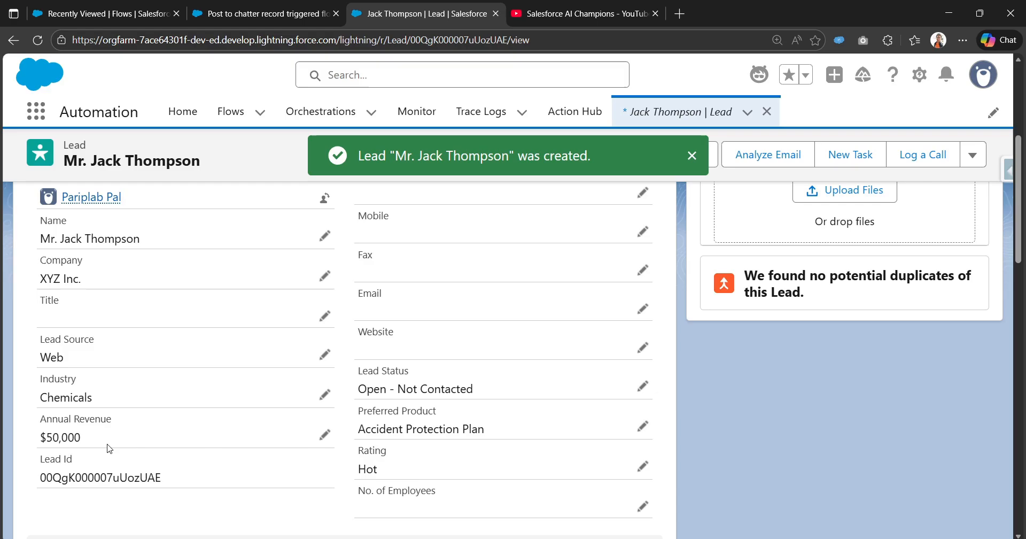
pyautogui.scroll(5, 188, 454)
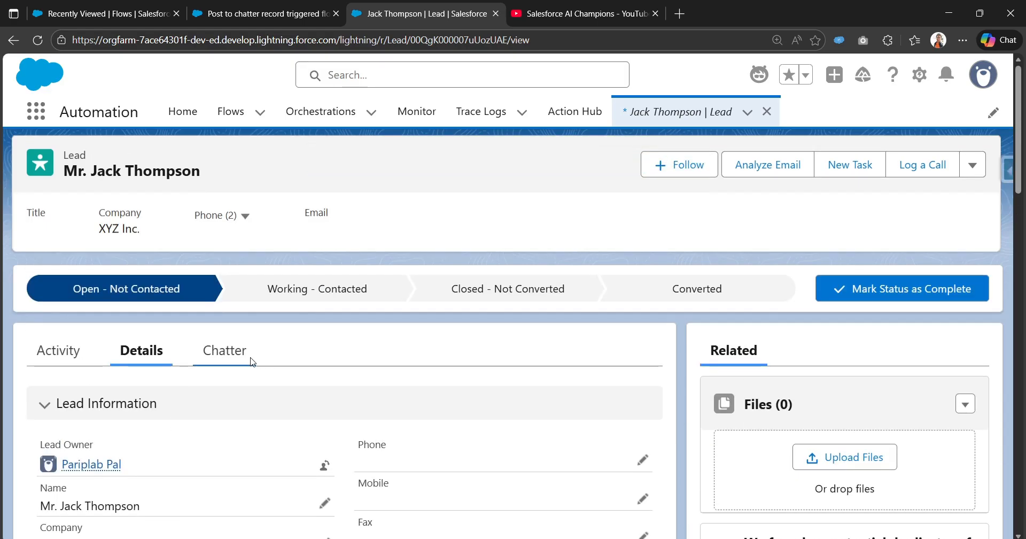
pyautogui.click(249, 362)
pyautogui.scroll(-5, 253, 363)
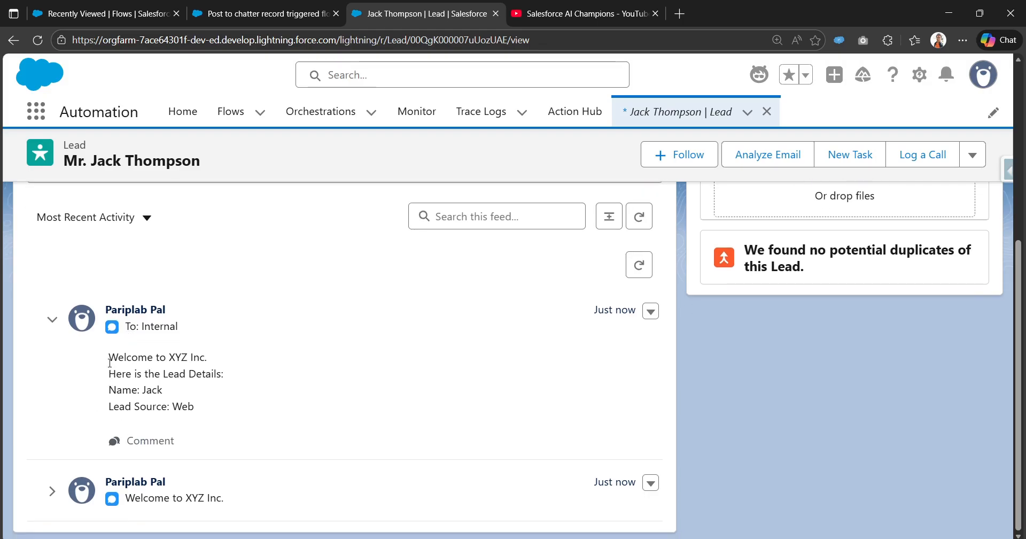
pyautogui.moveTo(110, 363); pyautogui.dragTo(242, 415)
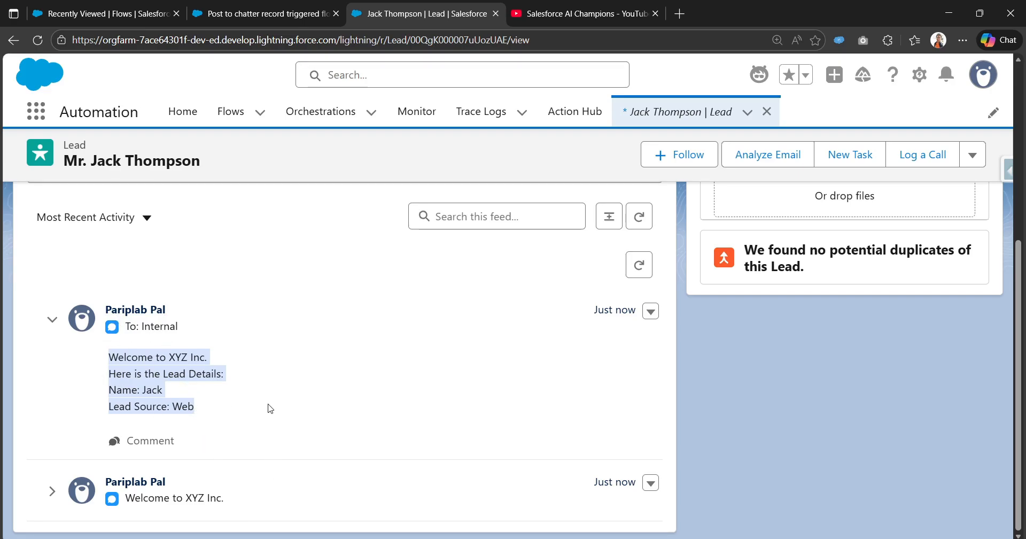
pyautogui.click(257, 383)
pyautogui.scroll(5, 257, 383)
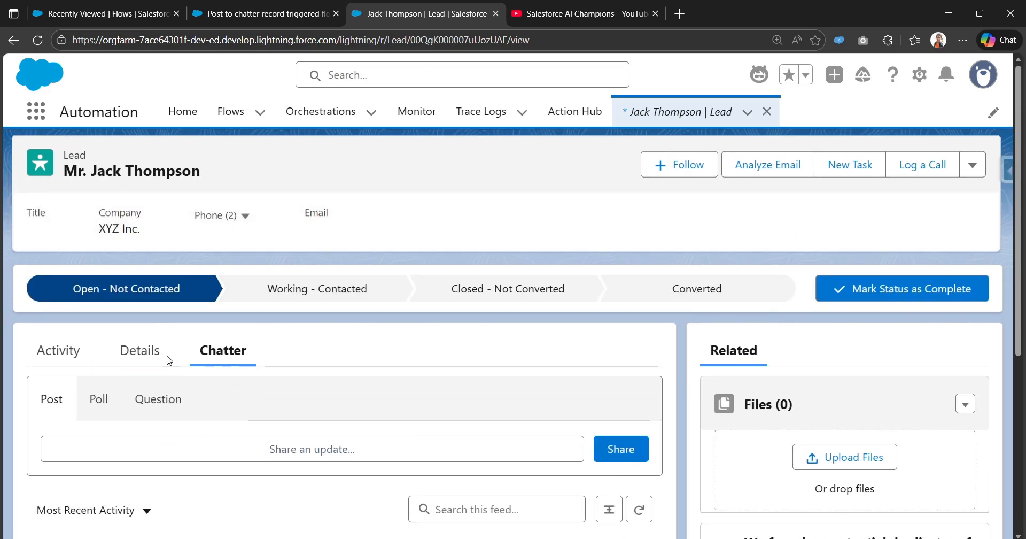
pyautogui.scroll(-5, 180, 380)
pyautogui.moveTo(204, 428); pyautogui.dragTo(216, 366)
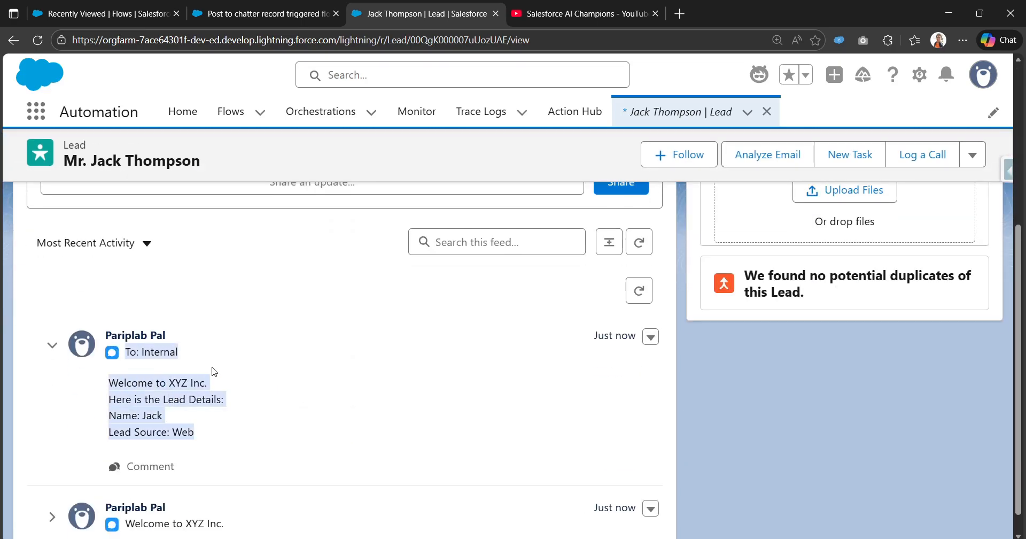
pyautogui.scroll(4, 229, 370)
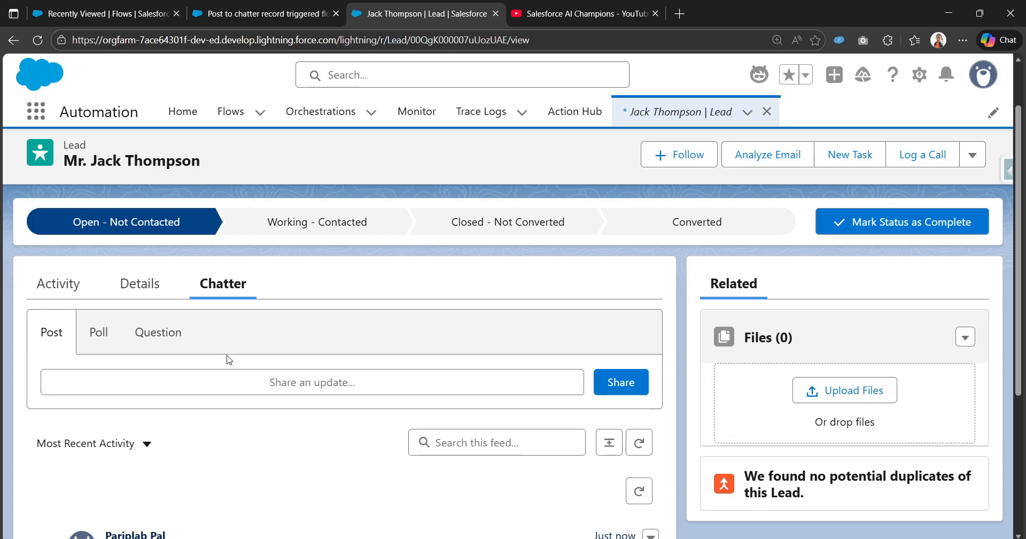
pyautogui.scroll(-2, 220, 332)
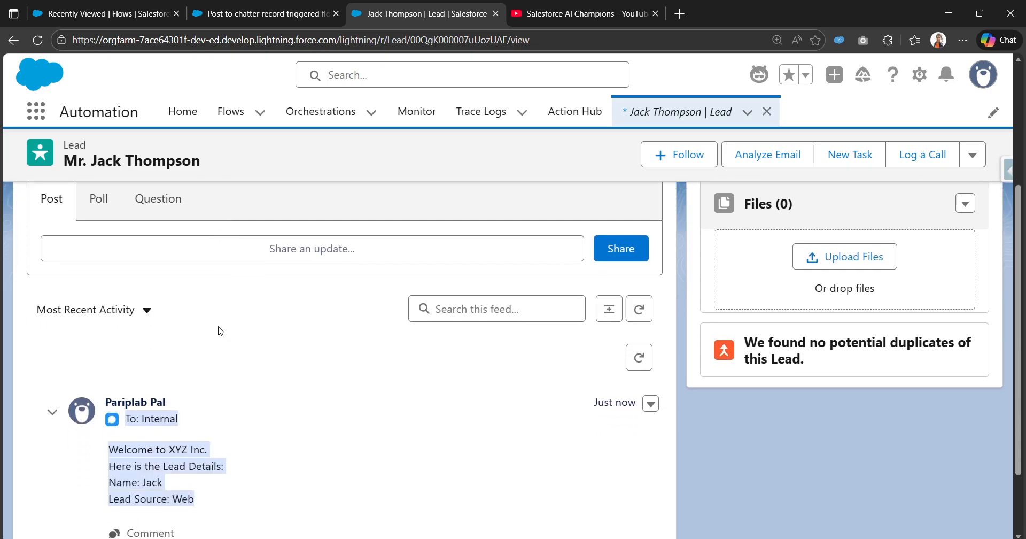
pyautogui.click(244, 470)
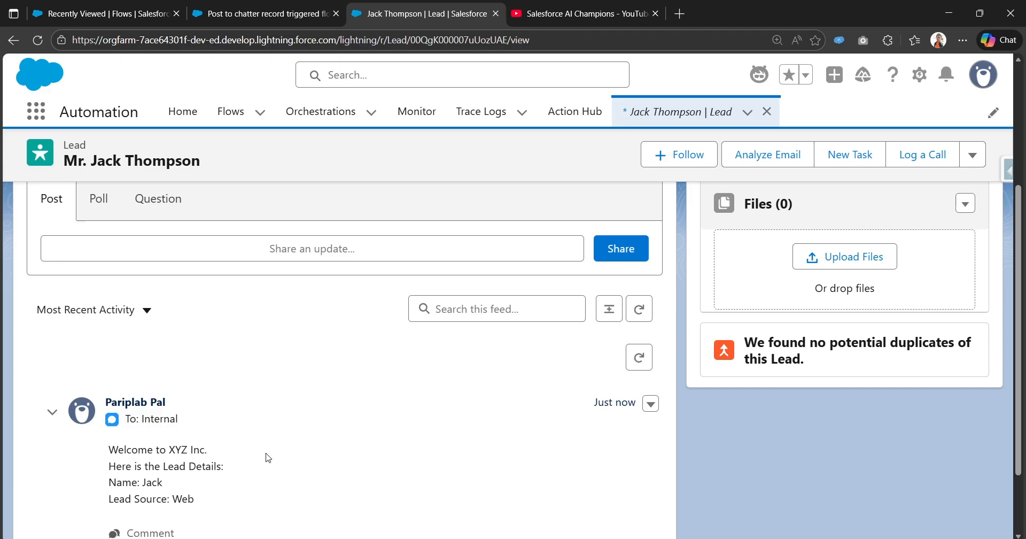
# - Inspect the post to lead chatter action's settings and advanced options, then return to editing the flow
pyautogui.click(229, 14)
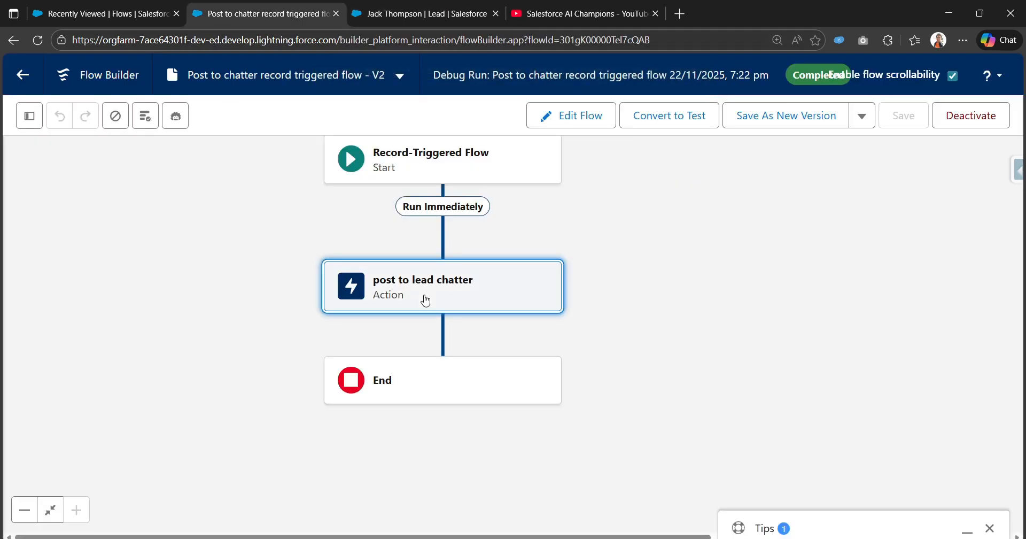
pyautogui.click(426, 300)
pyautogui.scroll(-10, 675, 422)
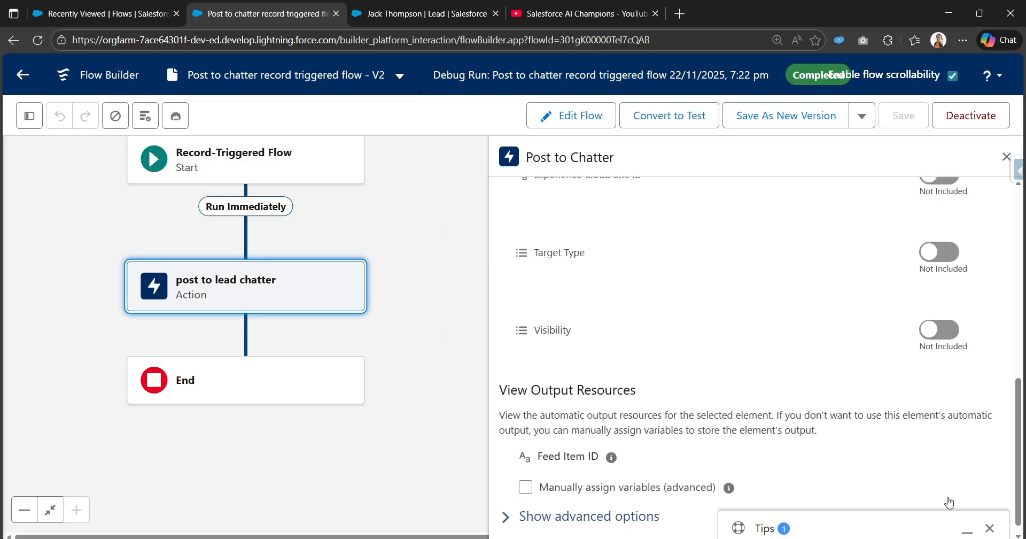
pyautogui.scroll(3, 894, 351)
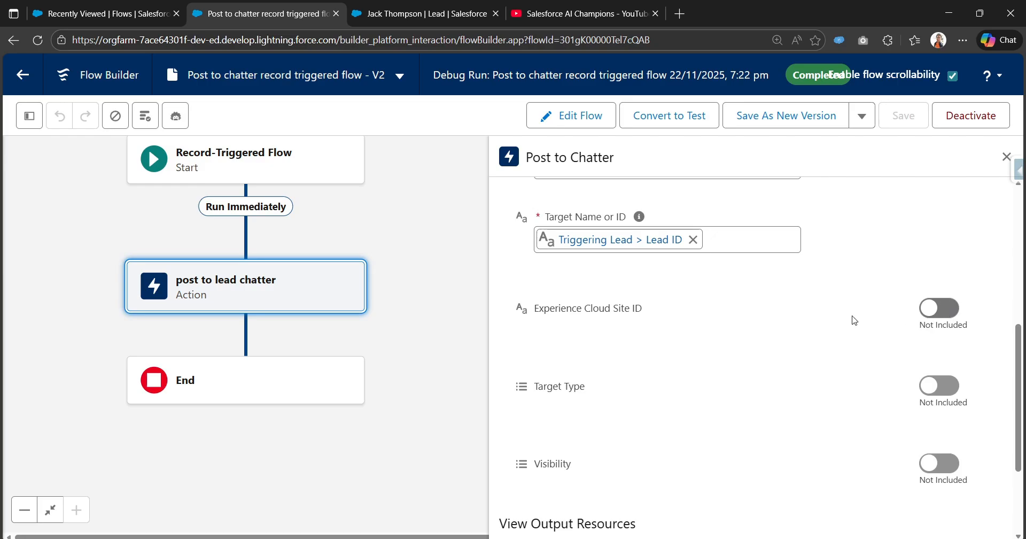
pyautogui.scroll(-1, 652, 389)
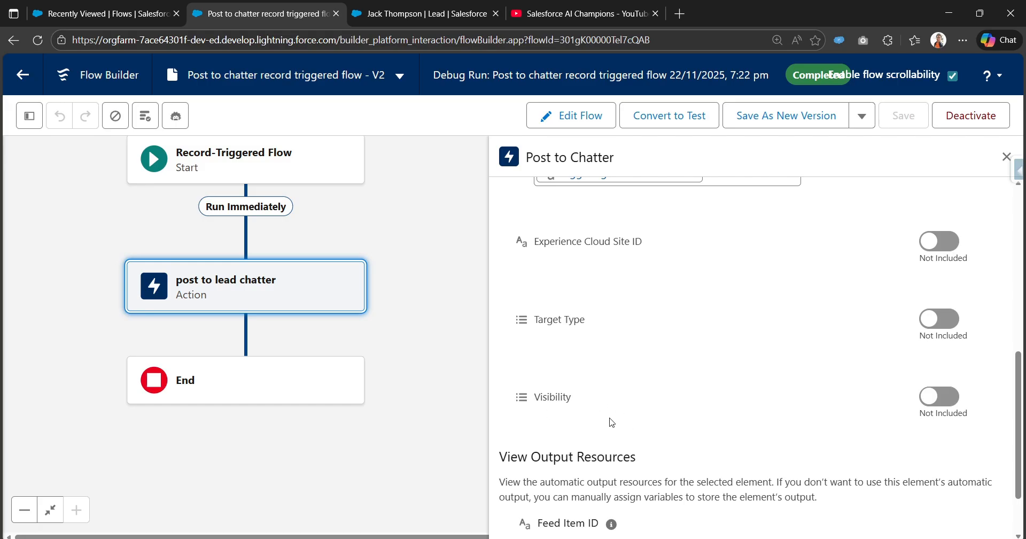
pyautogui.scroll(-1, 612, 433)
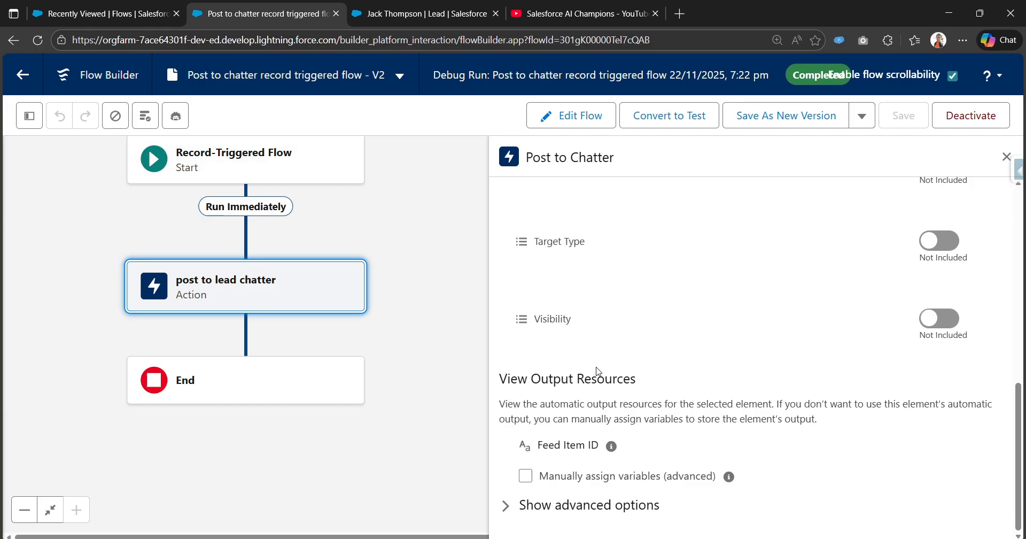
pyautogui.click(515, 504)
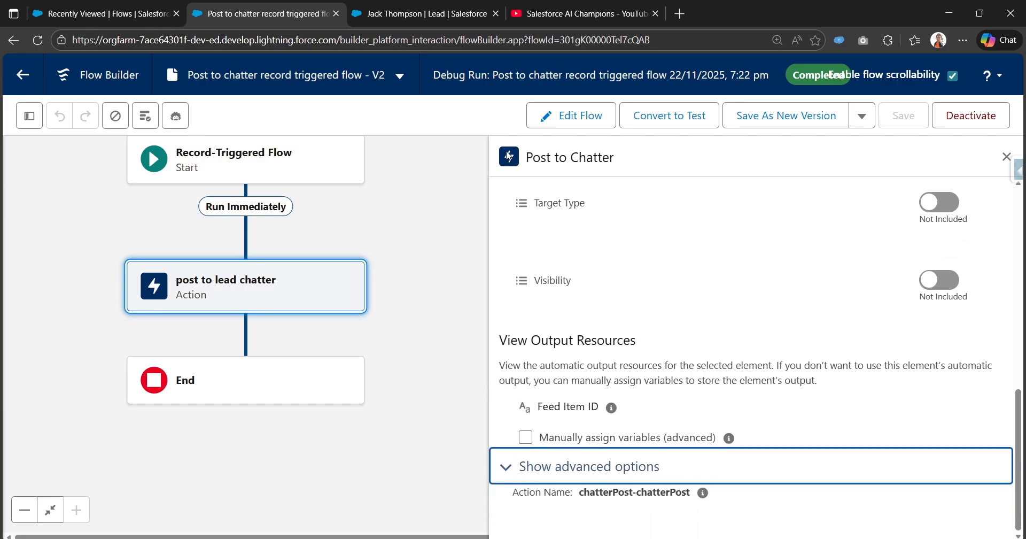
pyautogui.click(543, 127)
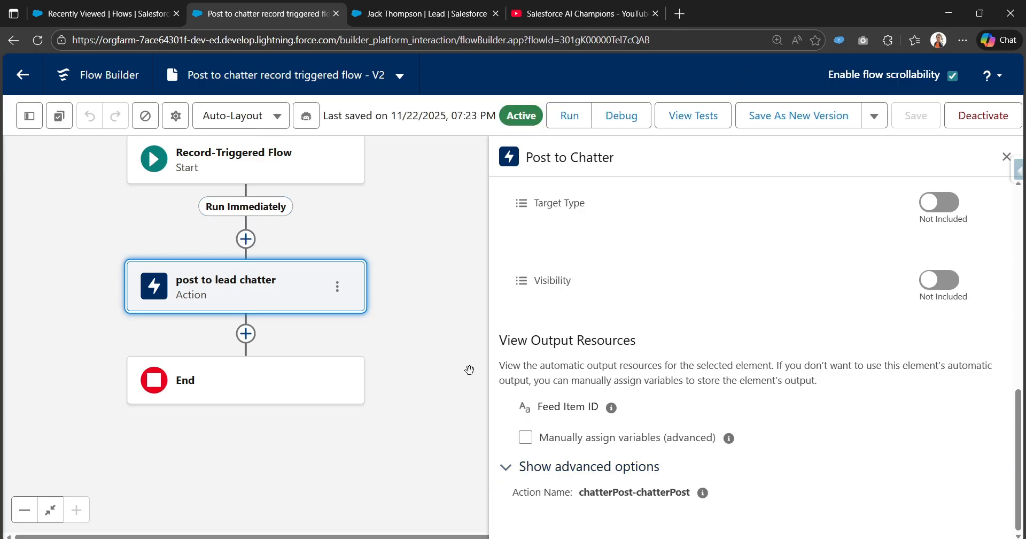